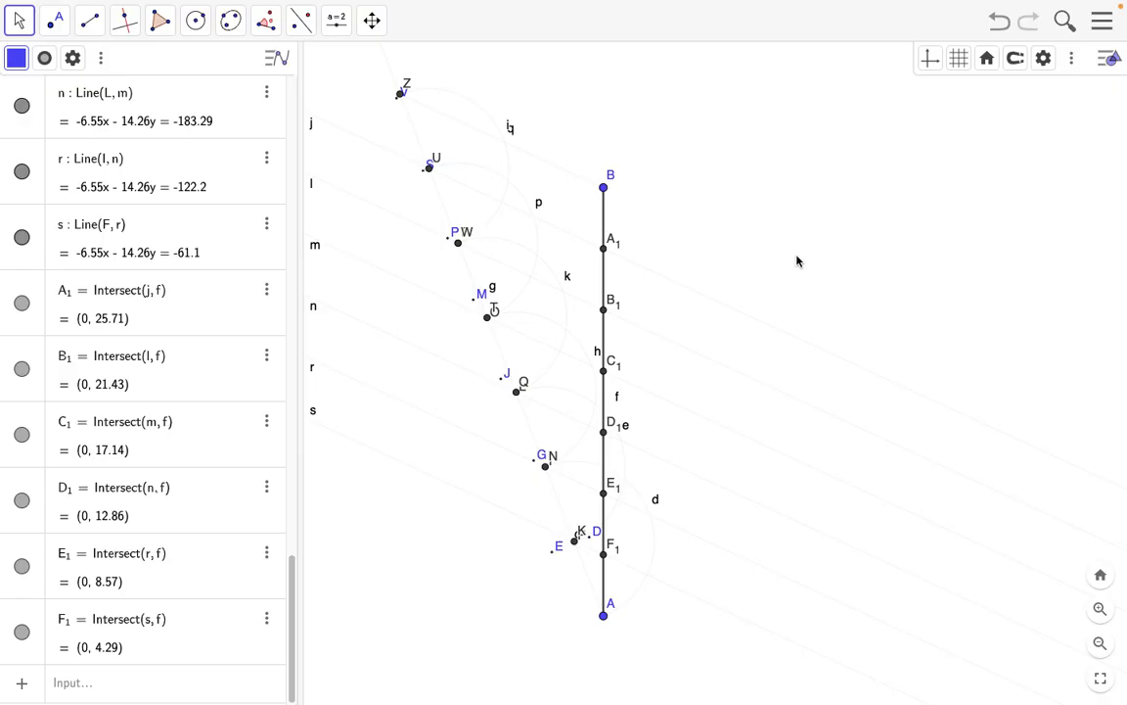
Draw a line perpendicular to segment AB through its endpoint A with the Perpendicular Line tool.
{"action": "left_click_drag", "start_coordinate": [795, 261], "coordinate": [744, 261]}
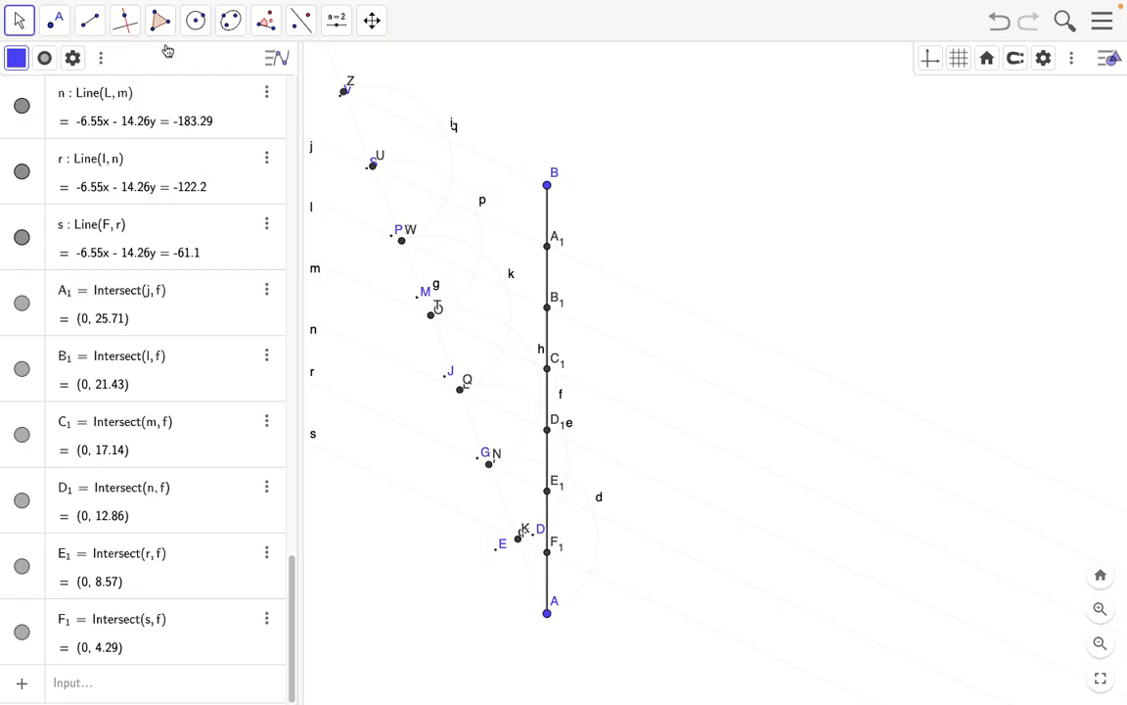
{"action": "left_click", "coordinate": [128, 23]}
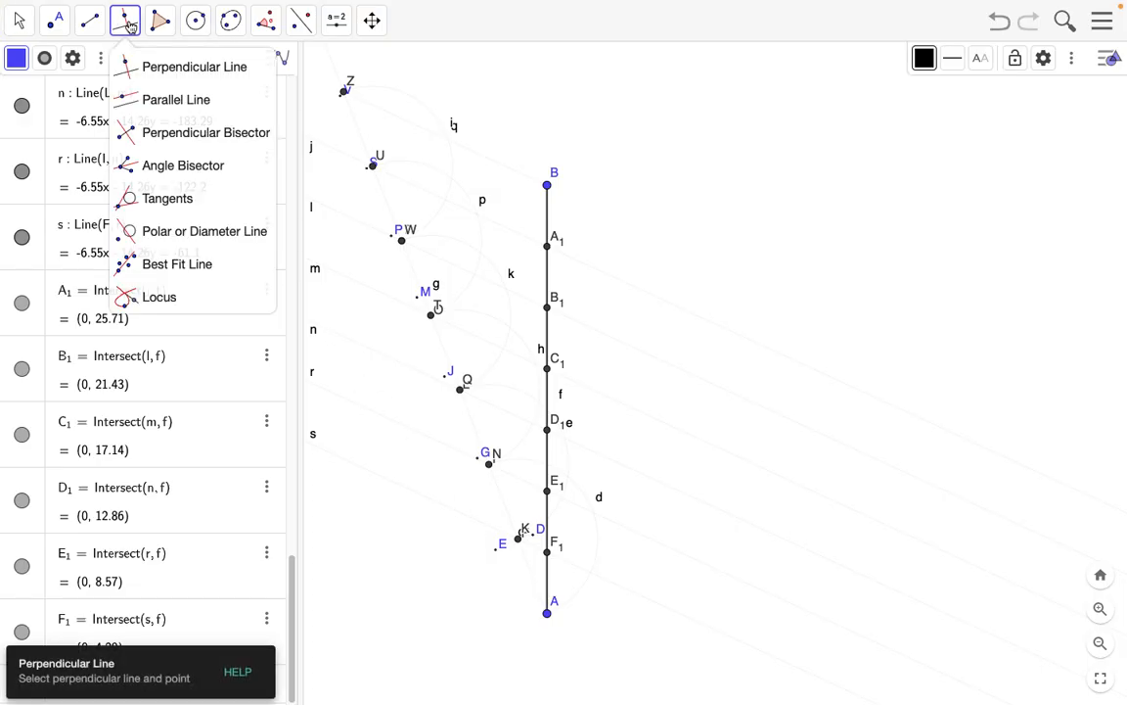
{"action": "left_click", "coordinate": [189, 71]}
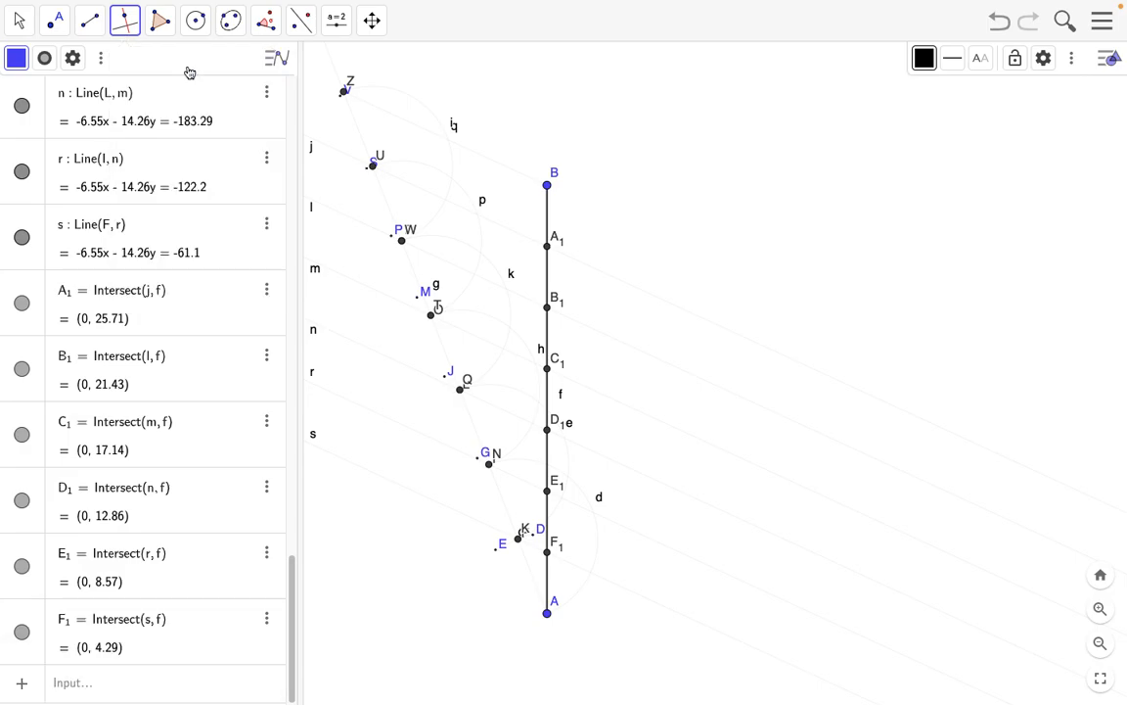
{"action": "left_click", "coordinate": [548, 615]}
{"action": "left_click", "coordinate": [548, 582]}
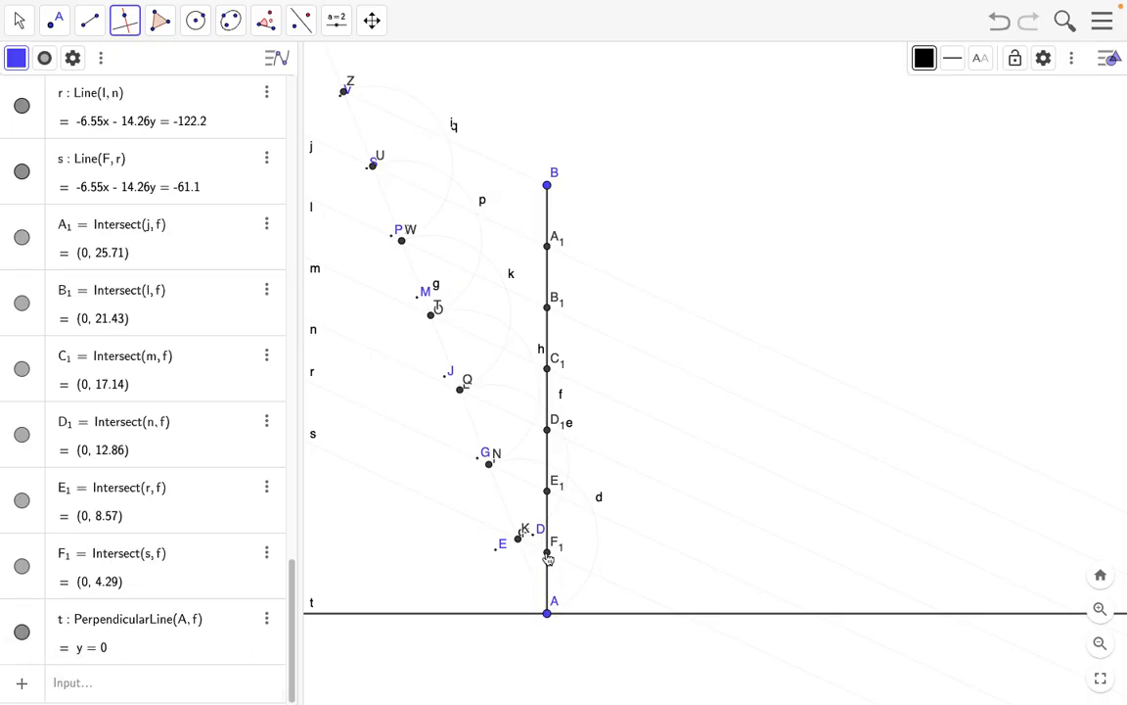
Draw lines perpendicular to segment AB through the division points F₁, E₁ and D₁.
{"action": "left_click", "coordinate": [548, 554]}
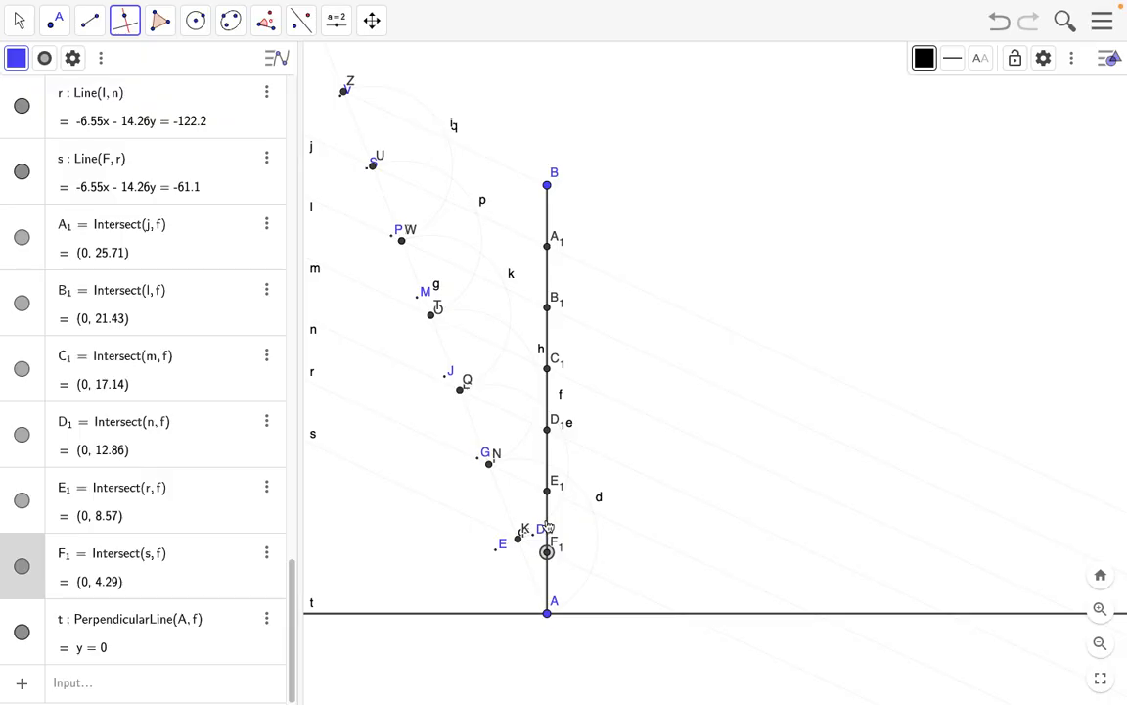
{"action": "left_click", "coordinate": [549, 528]}
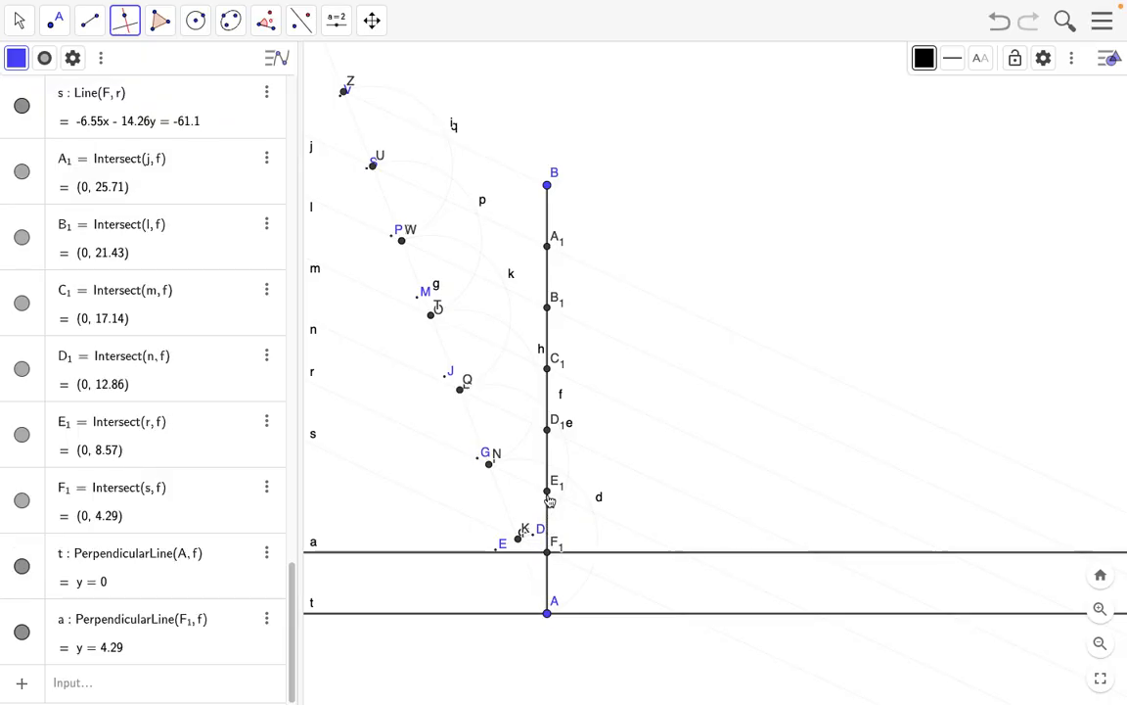
{"action": "left_click", "coordinate": [549, 491]}
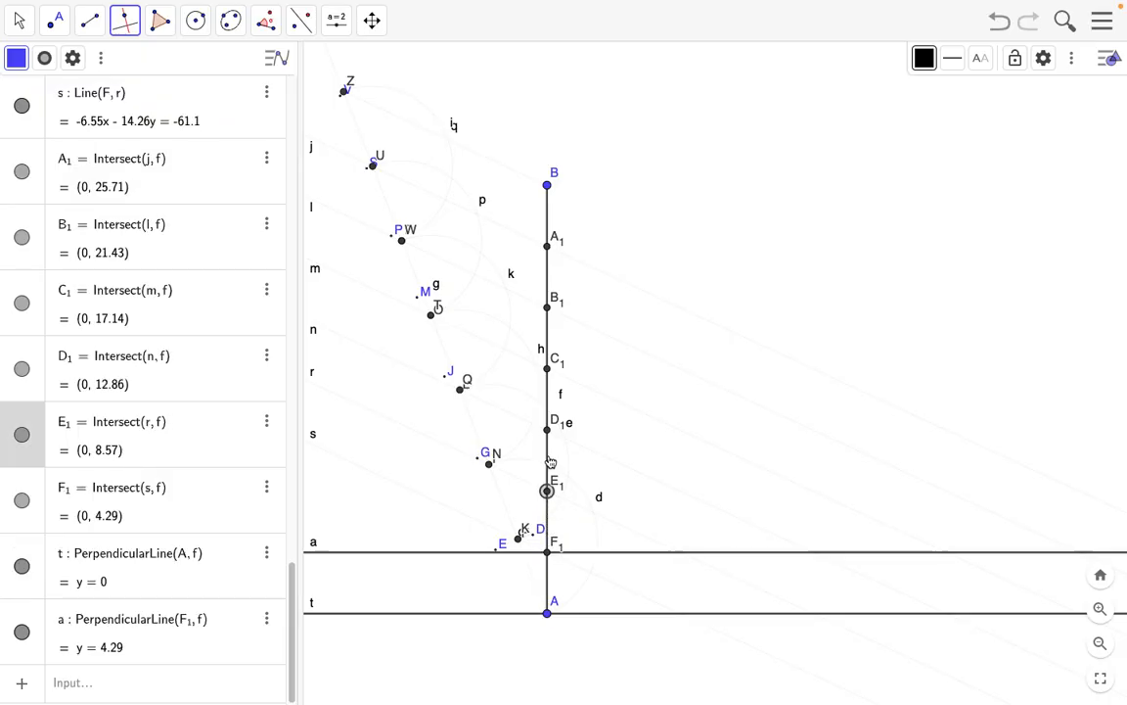
{"action": "left_click", "coordinate": [548, 462]}
{"action": "left_click", "coordinate": [548, 427]}
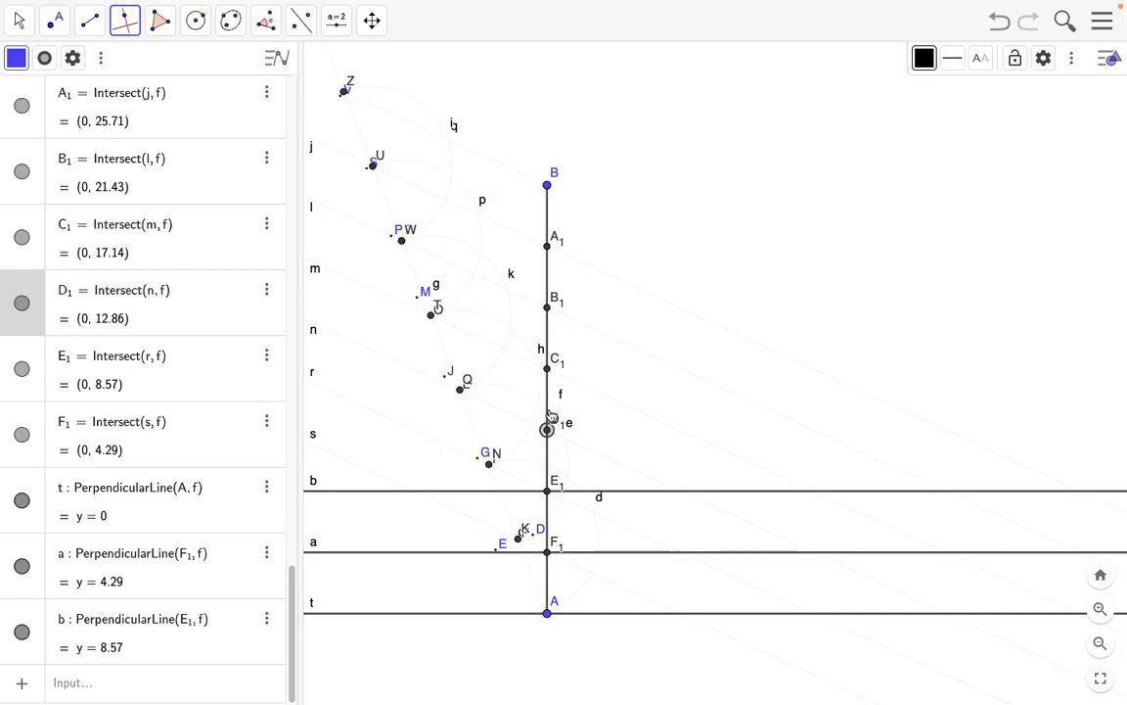
{"action": "left_click", "coordinate": [551, 400]}
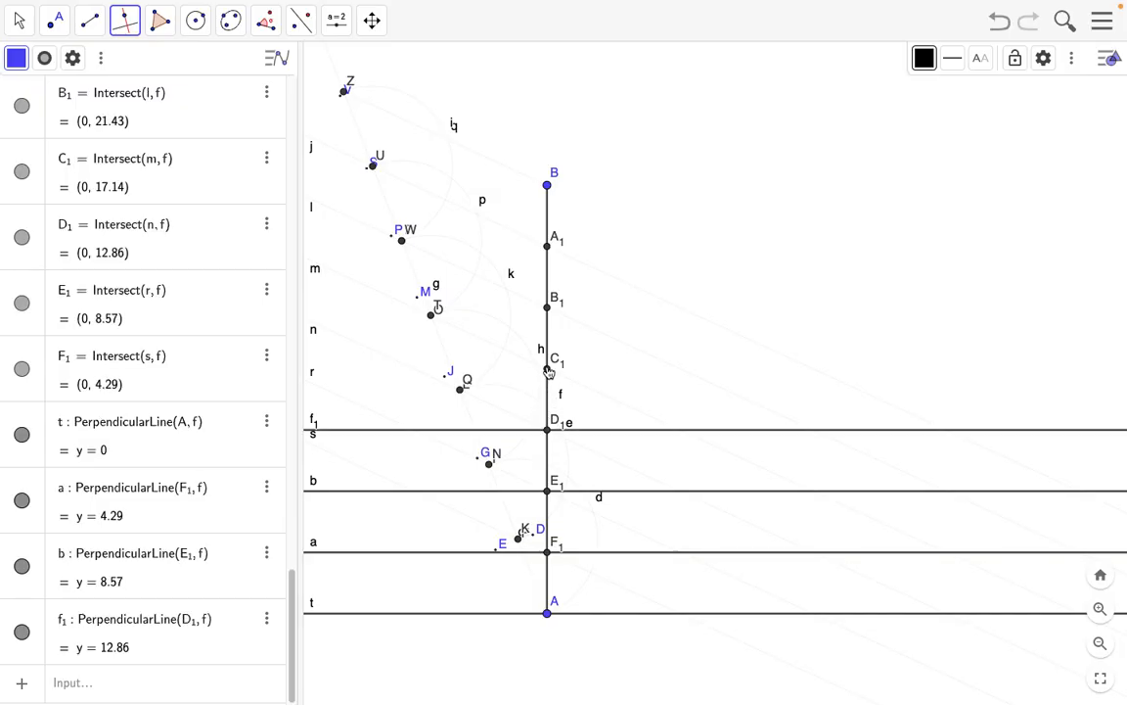
{"action": "left_click", "coordinate": [548, 366]}
{"action": "left_click", "coordinate": [550, 339]}
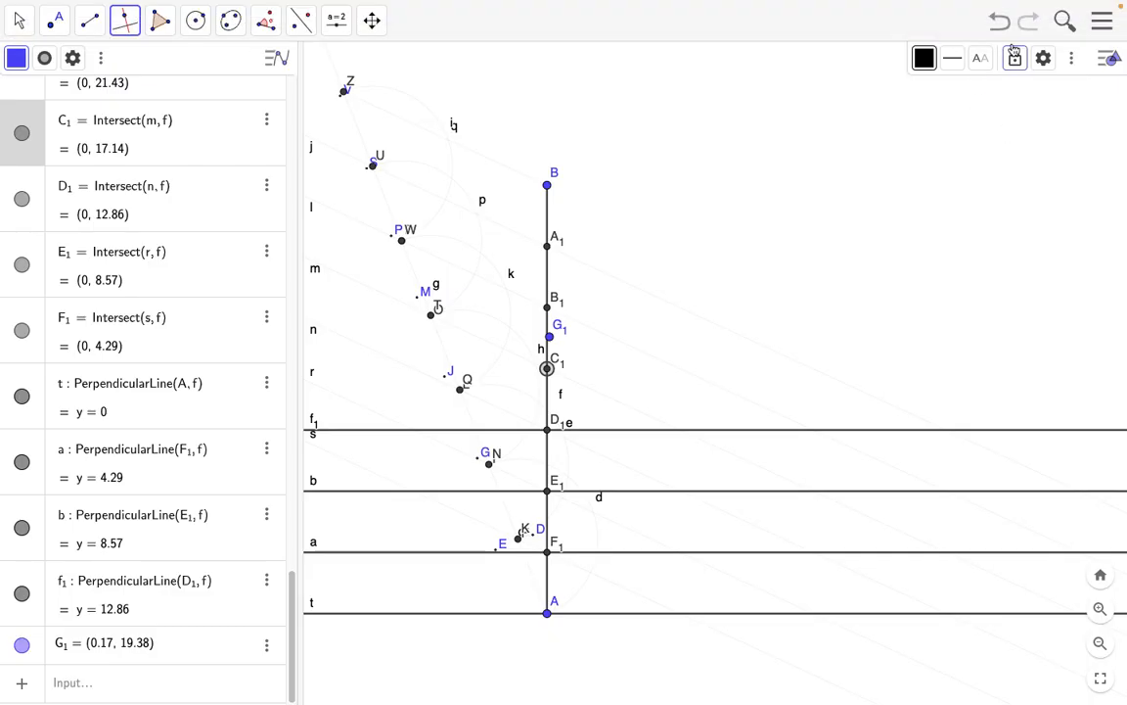
{"action": "key", "text": "super+z"}
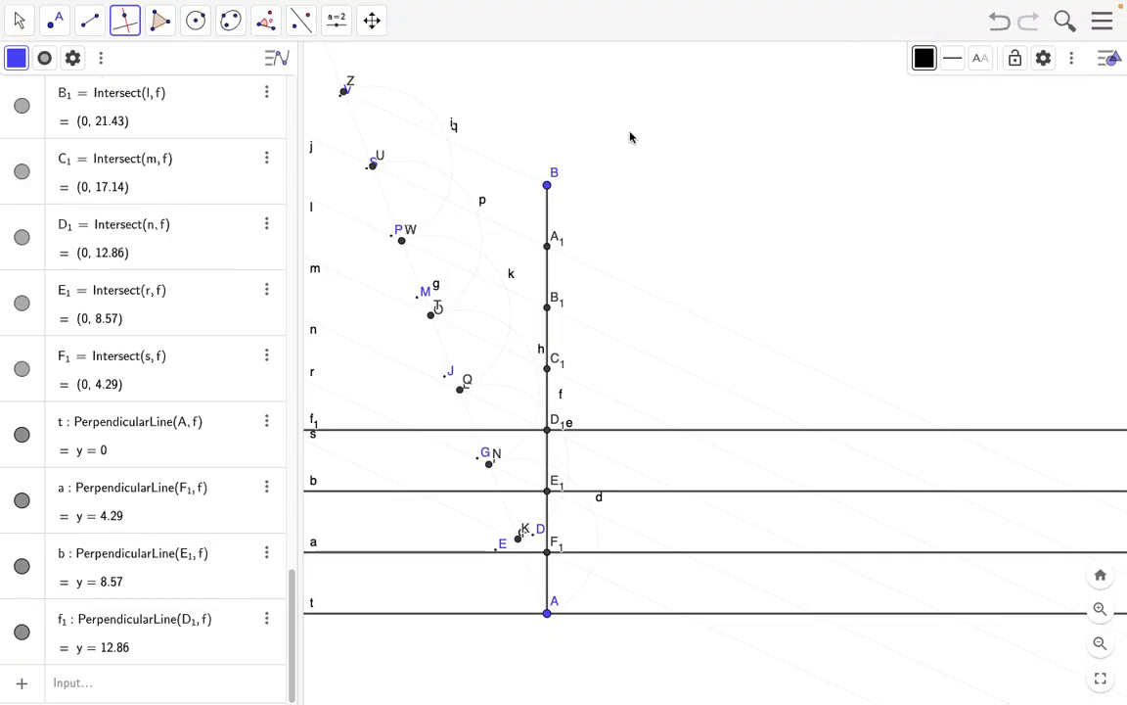
Draw lines perpendicular to segment AB through the division points C₁, B₁, A₁ and endpoint B.
{"action": "left_click", "coordinate": [548, 370]}
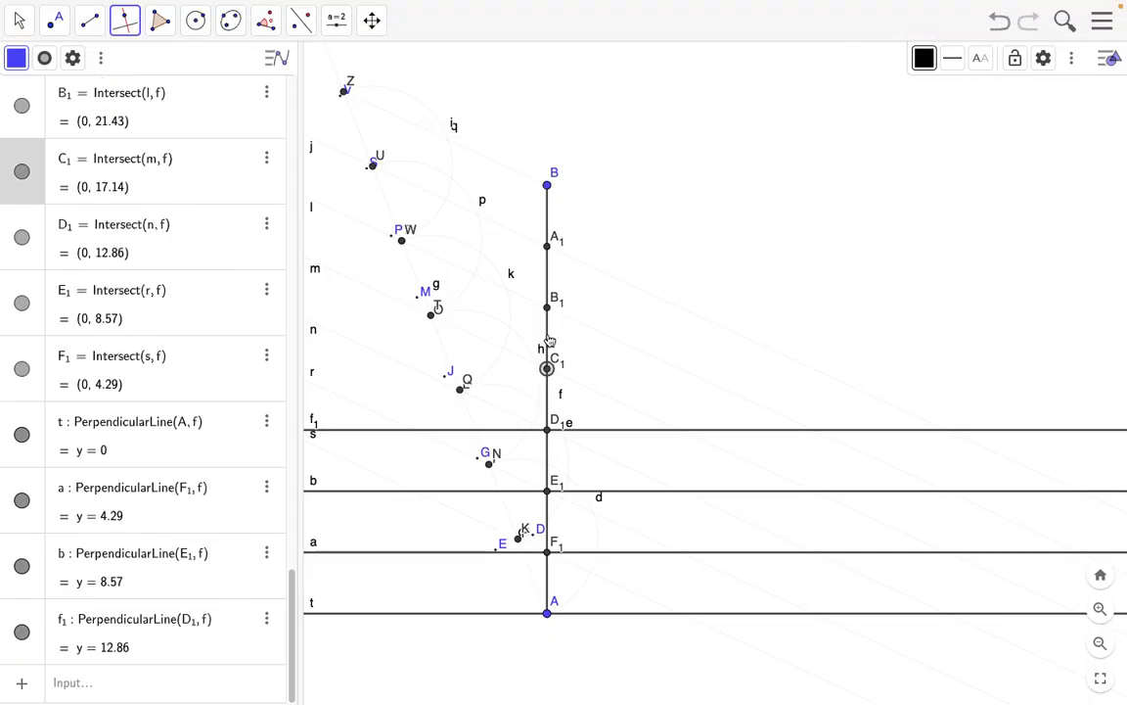
{"action": "left_click", "coordinate": [548, 342]}
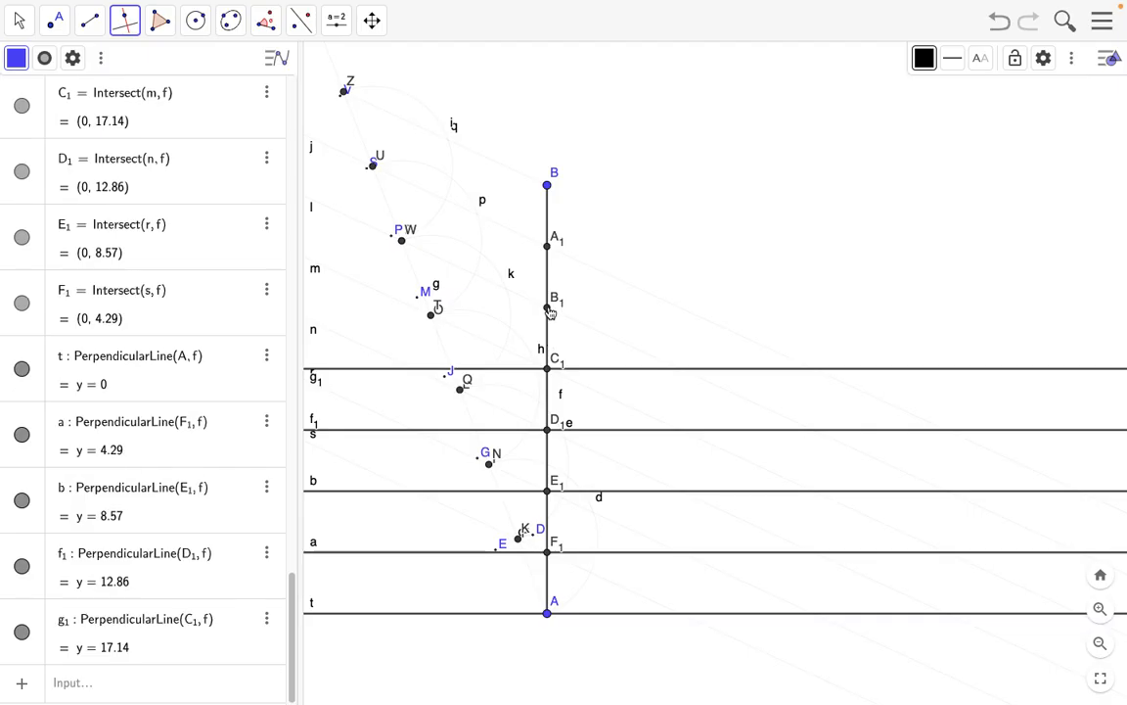
{"action": "left_click", "coordinate": [548, 308]}
{"action": "left_click", "coordinate": [548, 284]}
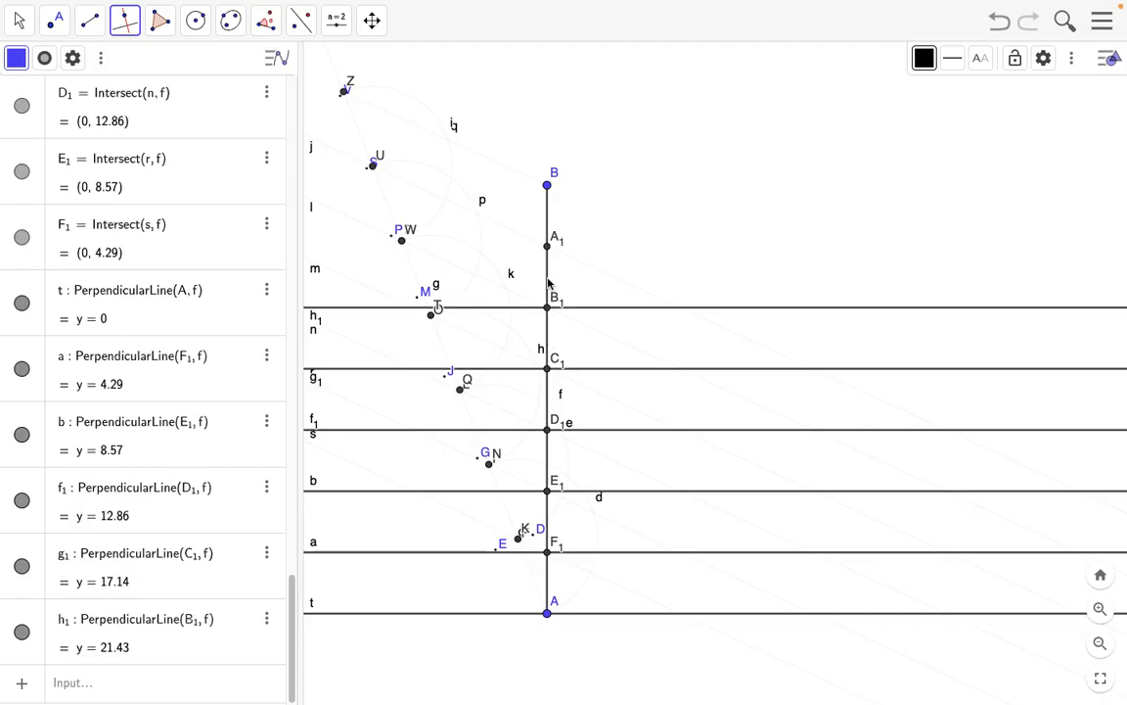
{"action": "left_click", "coordinate": [549, 248]}
{"action": "left_click", "coordinate": [548, 222]}
{"action": "left_click", "coordinate": [548, 187]}
{"action": "left_click", "coordinate": [549, 205]}
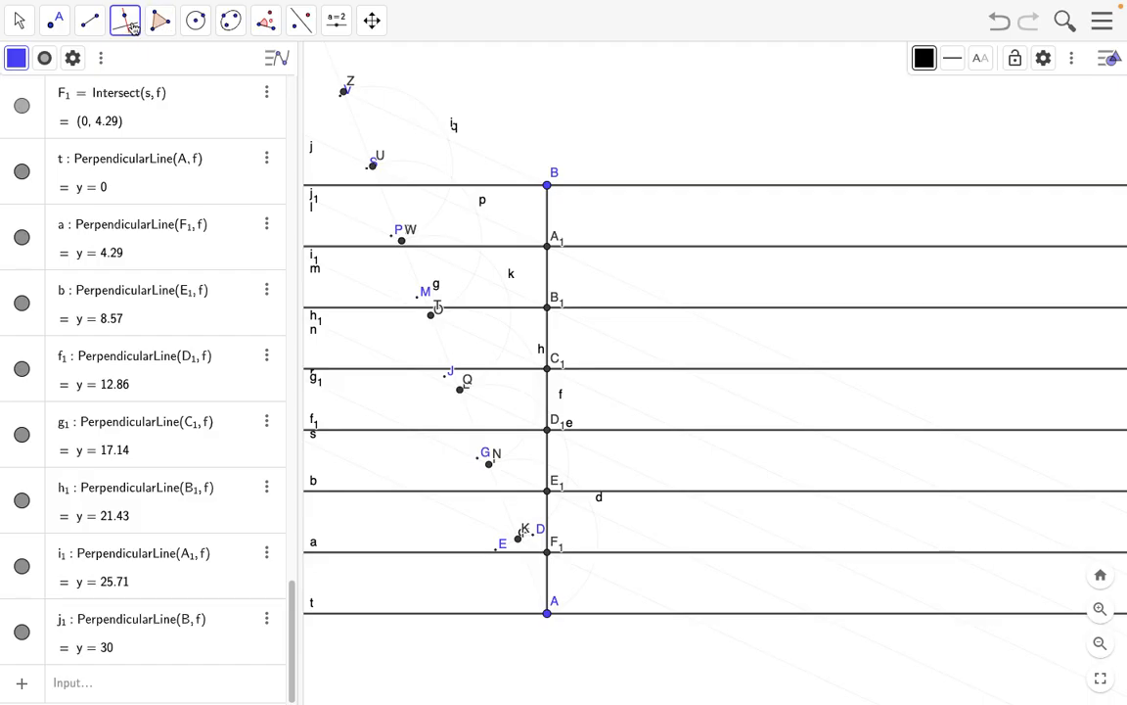
Try a 45° clockwise Angle with Given Size using leg point A and vertex B, and undo it.
{"action": "left_click", "coordinate": [265, 20]}
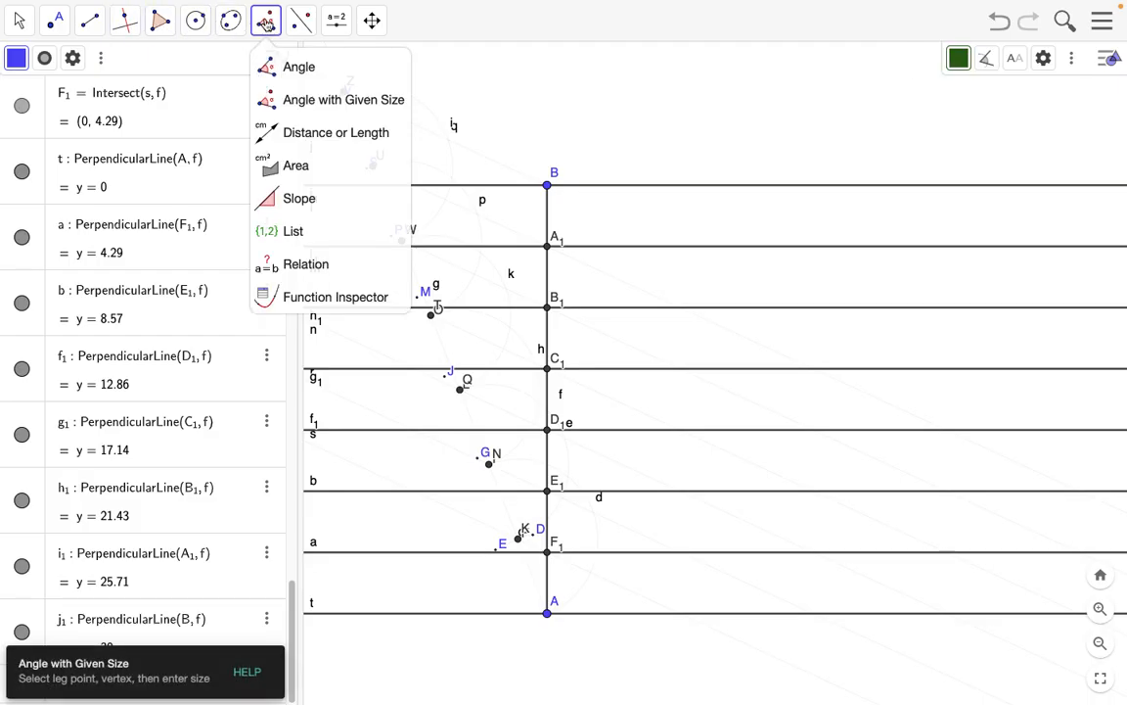
{"action": "left_click", "coordinate": [274, 64]}
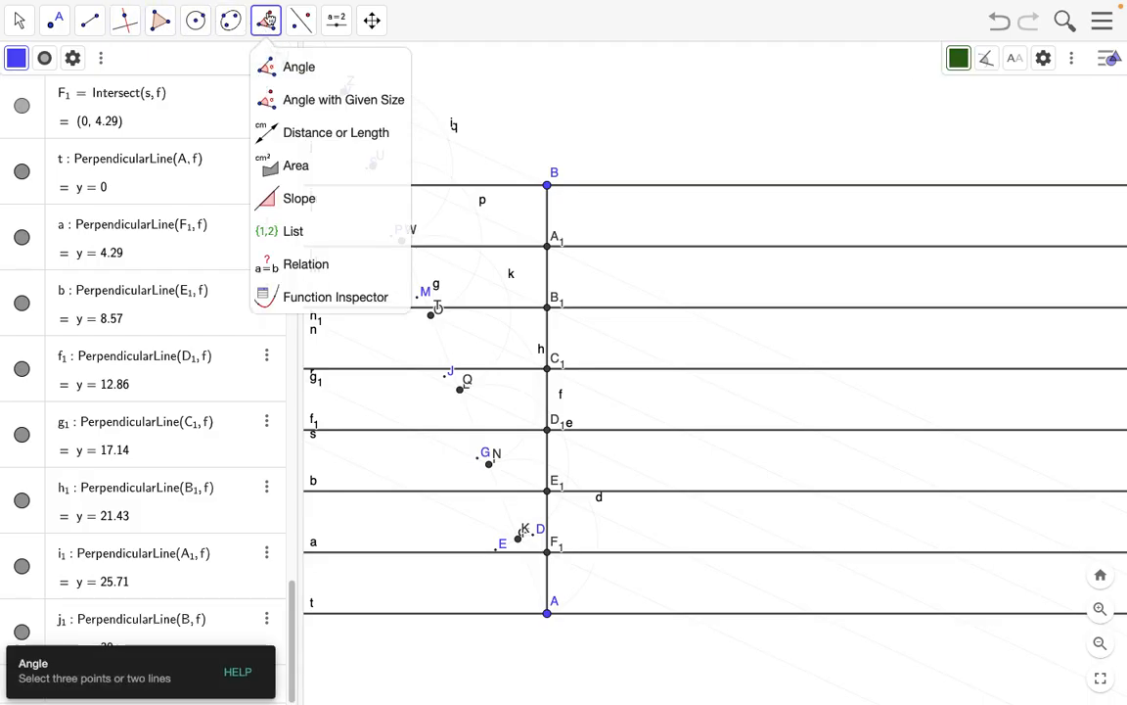
{"action": "left_click", "coordinate": [323, 108]}
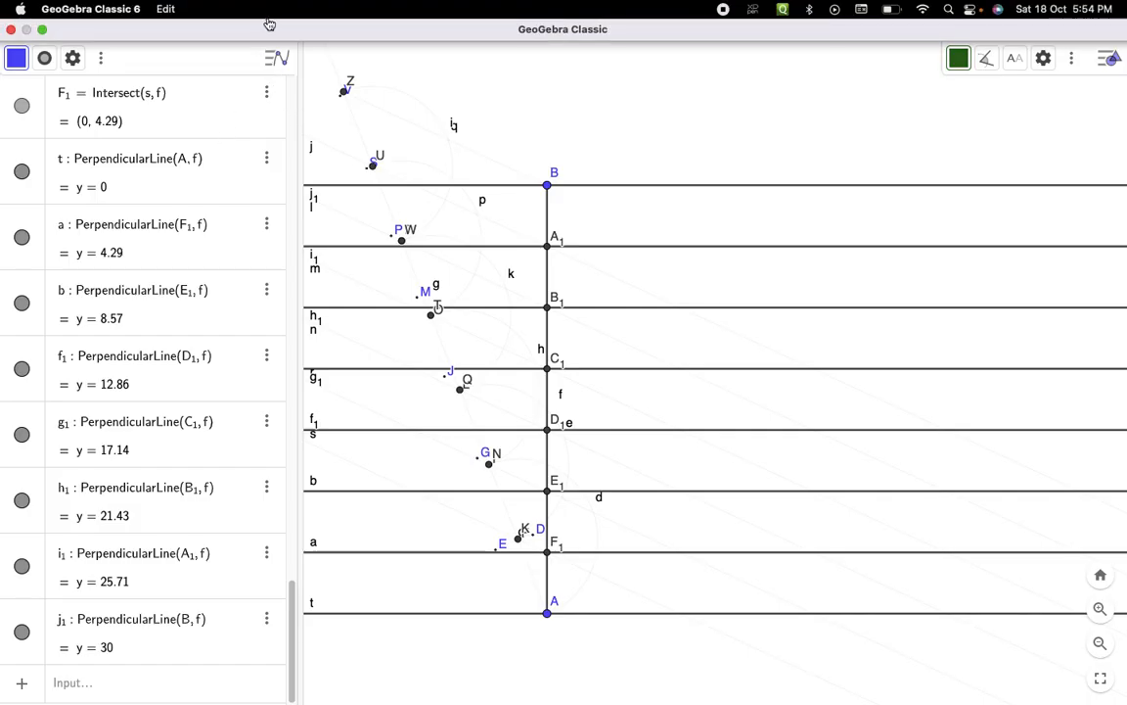
{"action": "left_click", "coordinate": [270, 29]}
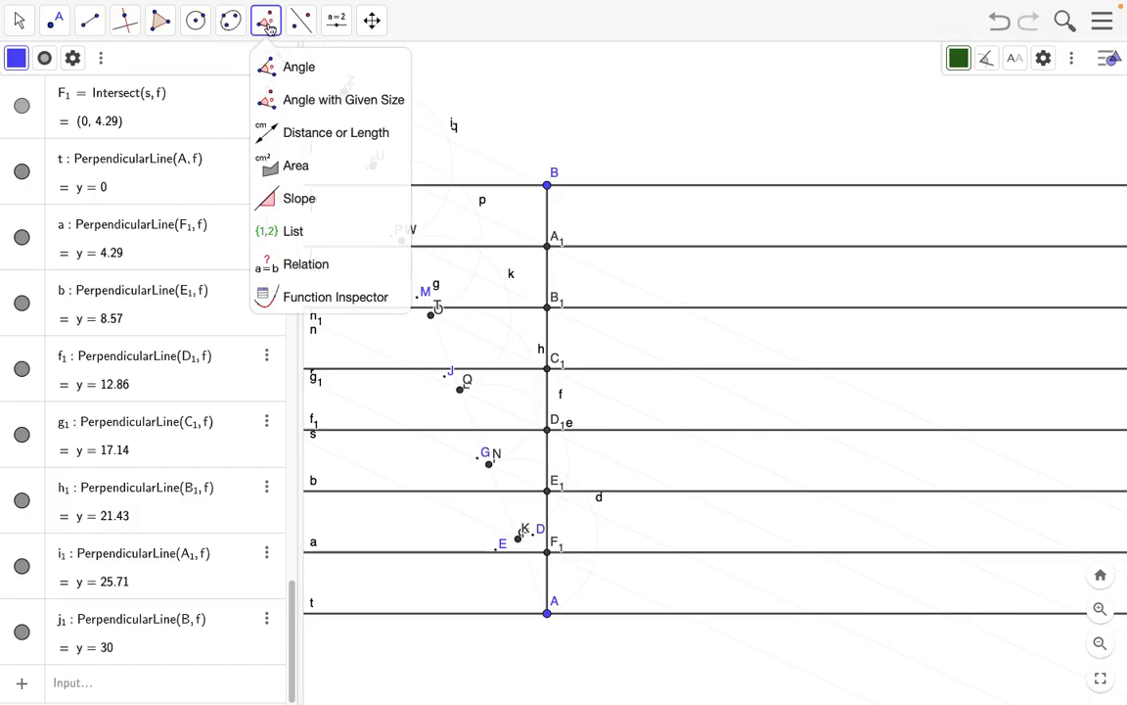
{"action": "left_click", "coordinate": [309, 103]}
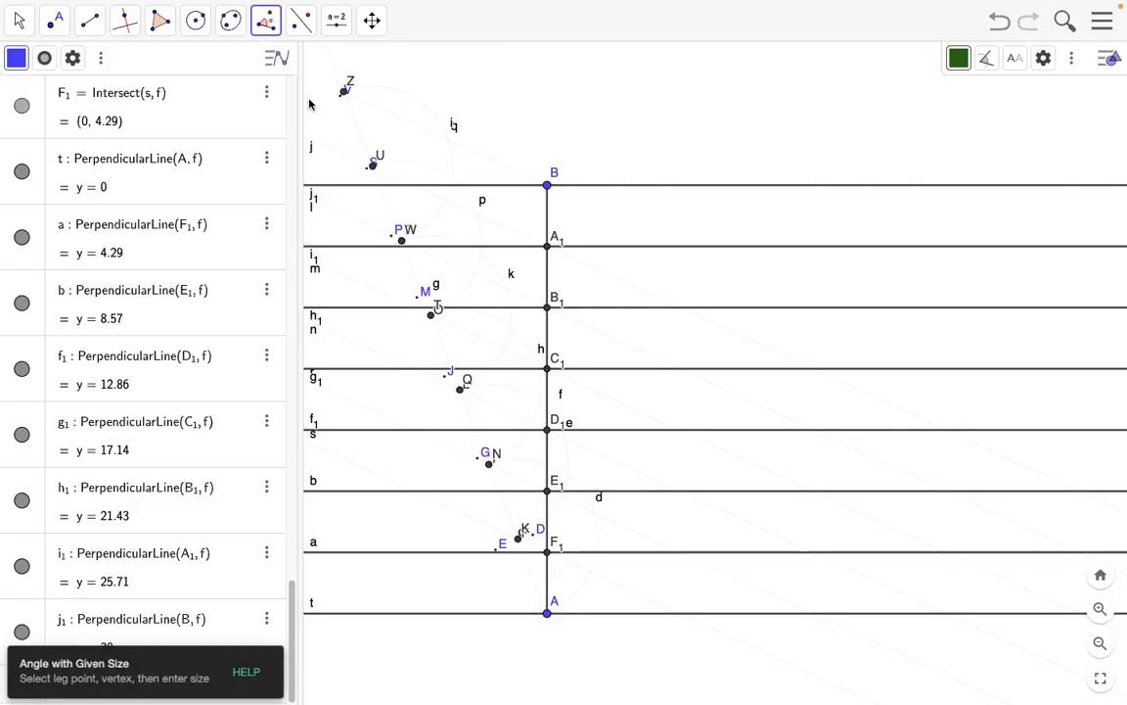
{"action": "left_click", "coordinate": [547, 615]}
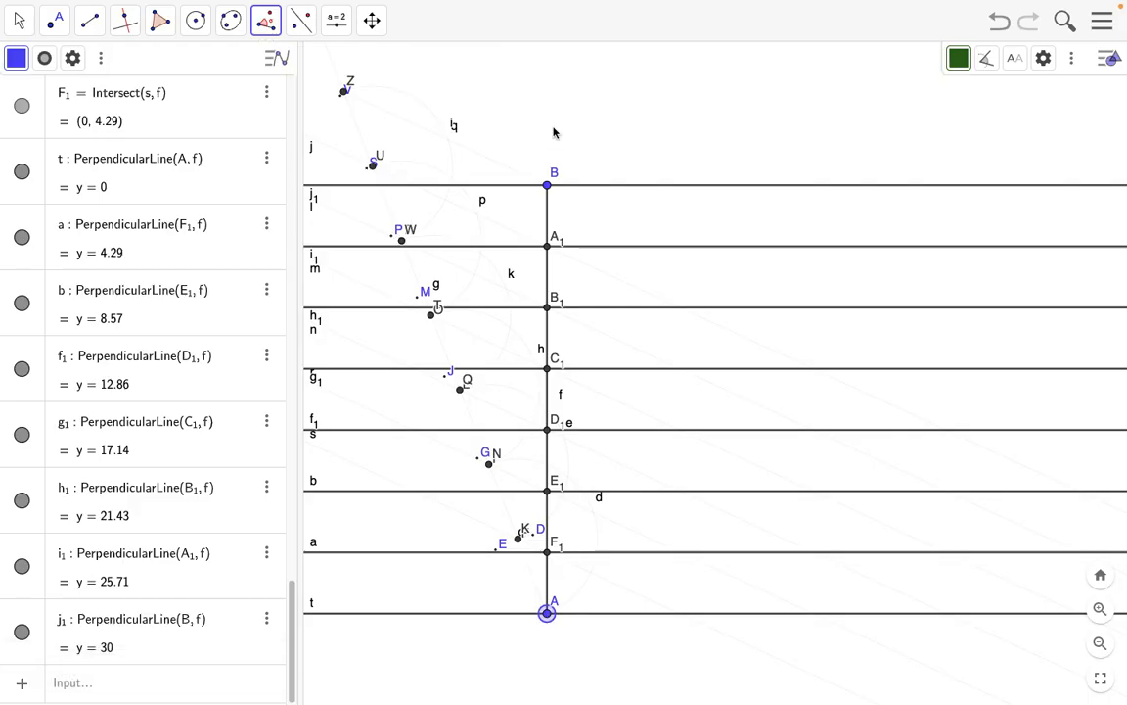
{"action": "left_click", "coordinate": [548, 186]}
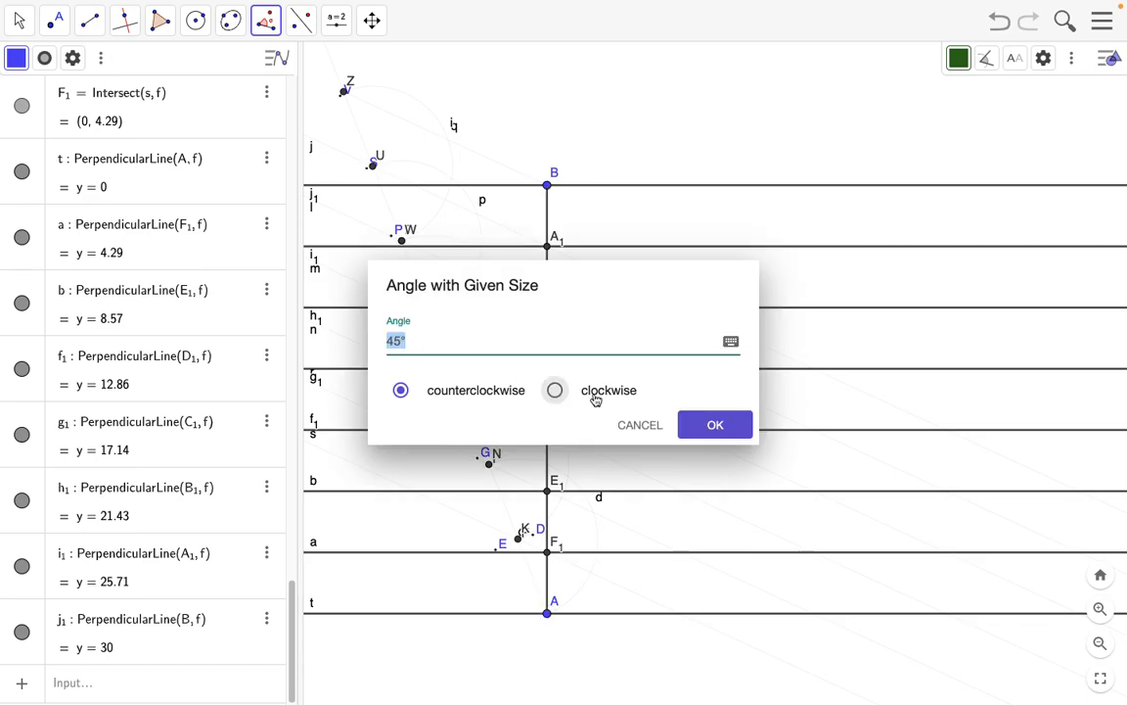
{"action": "left_click", "coordinate": [554, 391]}
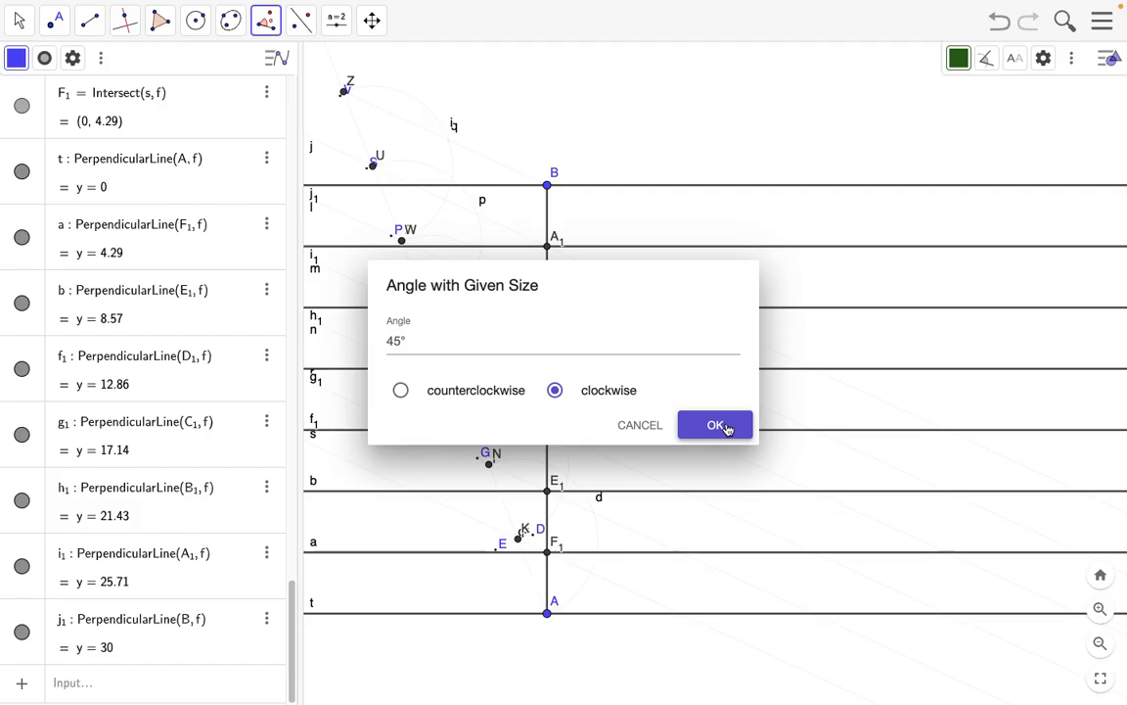
{"action": "left_click", "coordinate": [715, 426]}
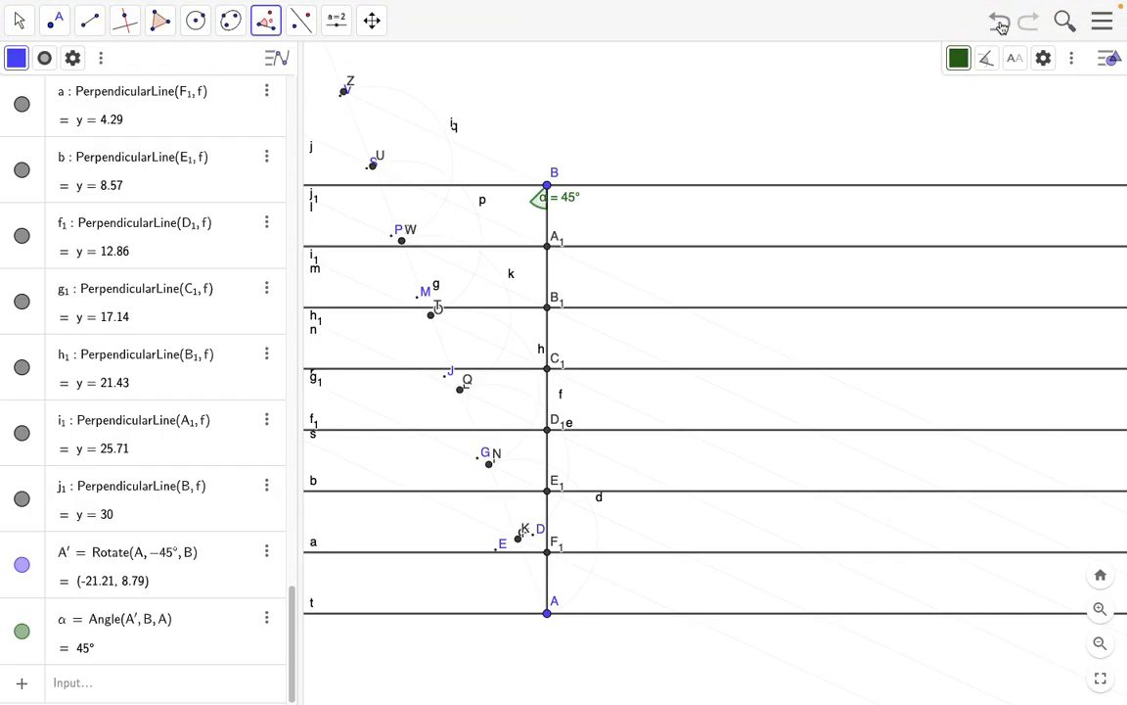
{"action": "left_click", "coordinate": [1001, 26]}
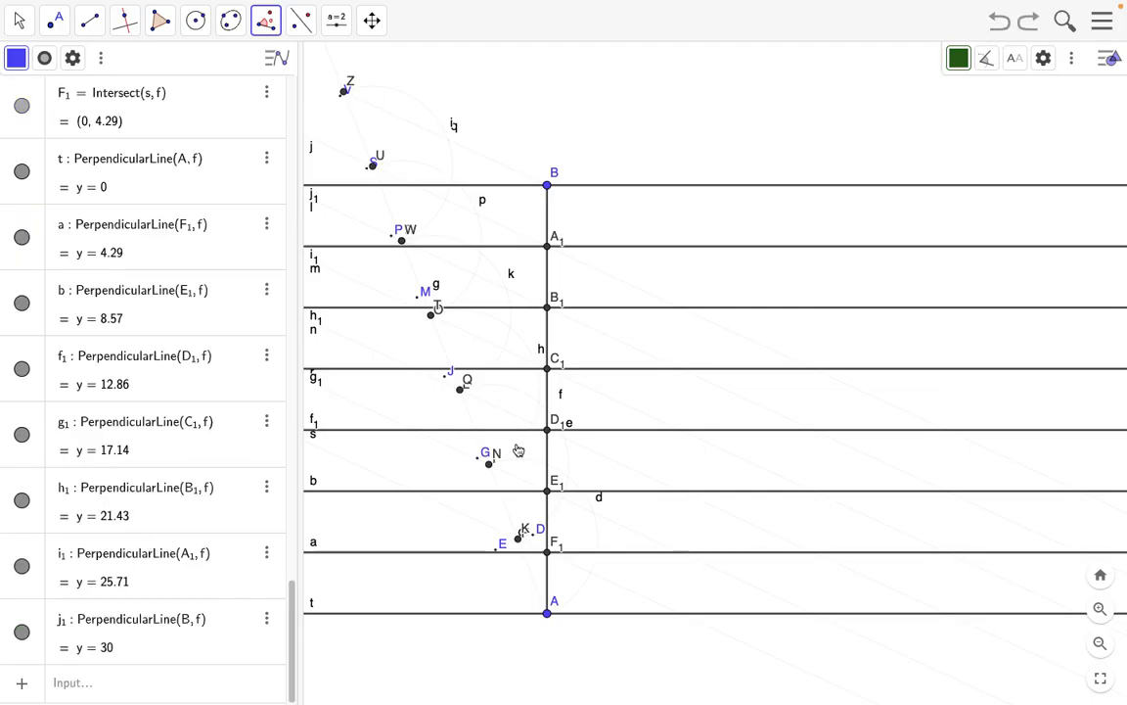
Construct a 45° clockwise Angle with Given Size using B as the leg point and A as the vertex.
{"action": "left_click", "coordinate": [265, 19]}
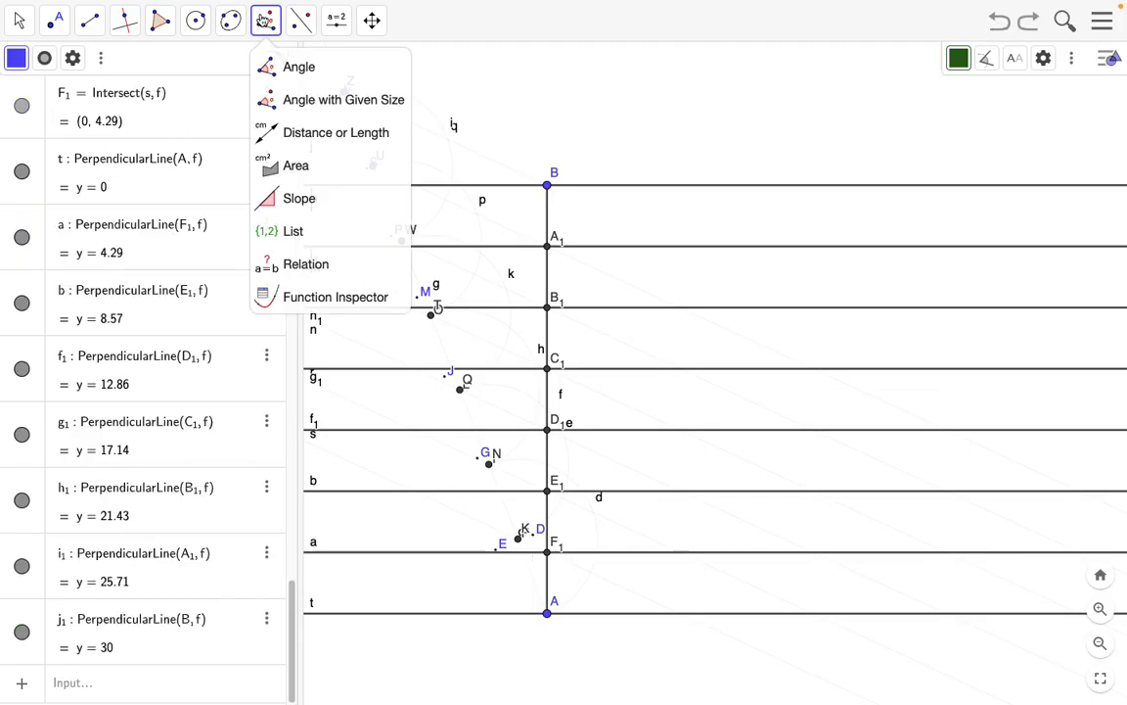
{"action": "left_click", "coordinate": [326, 101]}
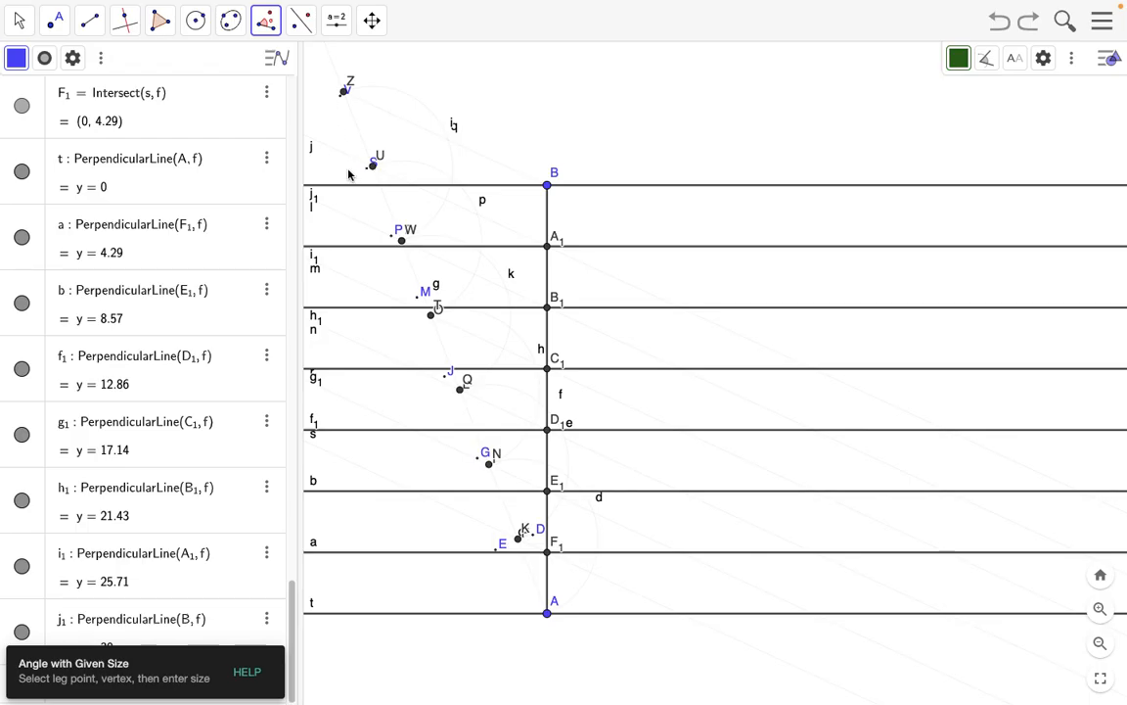
{"action": "left_click", "coordinate": [548, 186]}
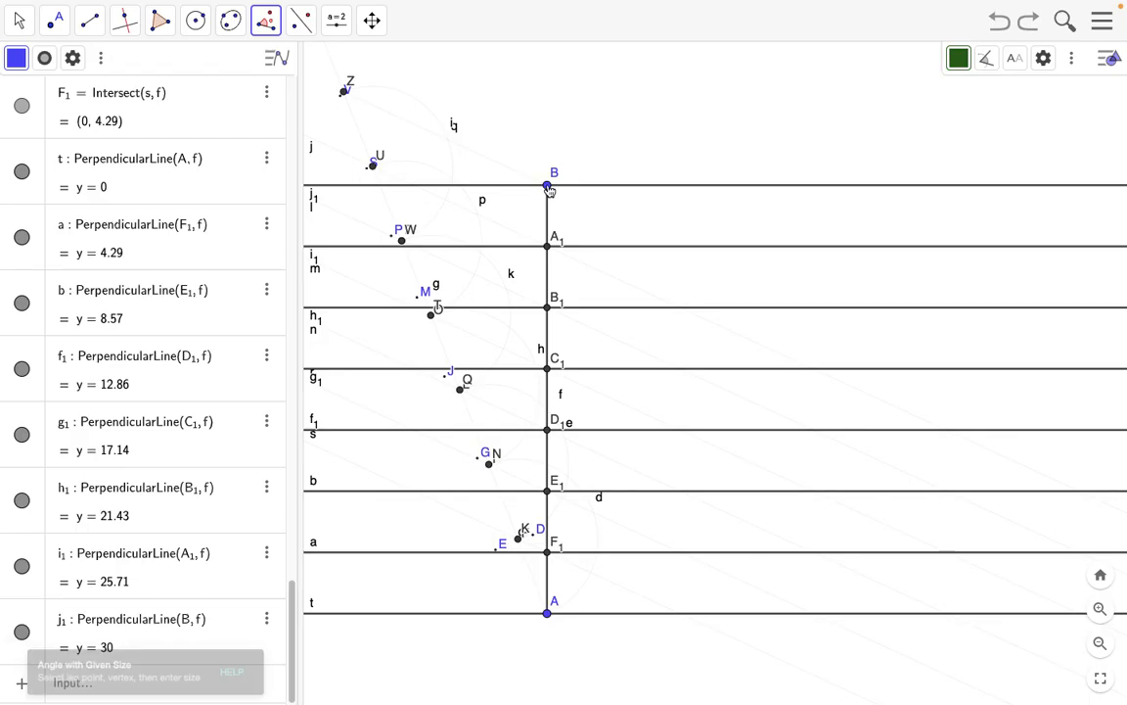
{"action": "left_click", "coordinate": [548, 614]}
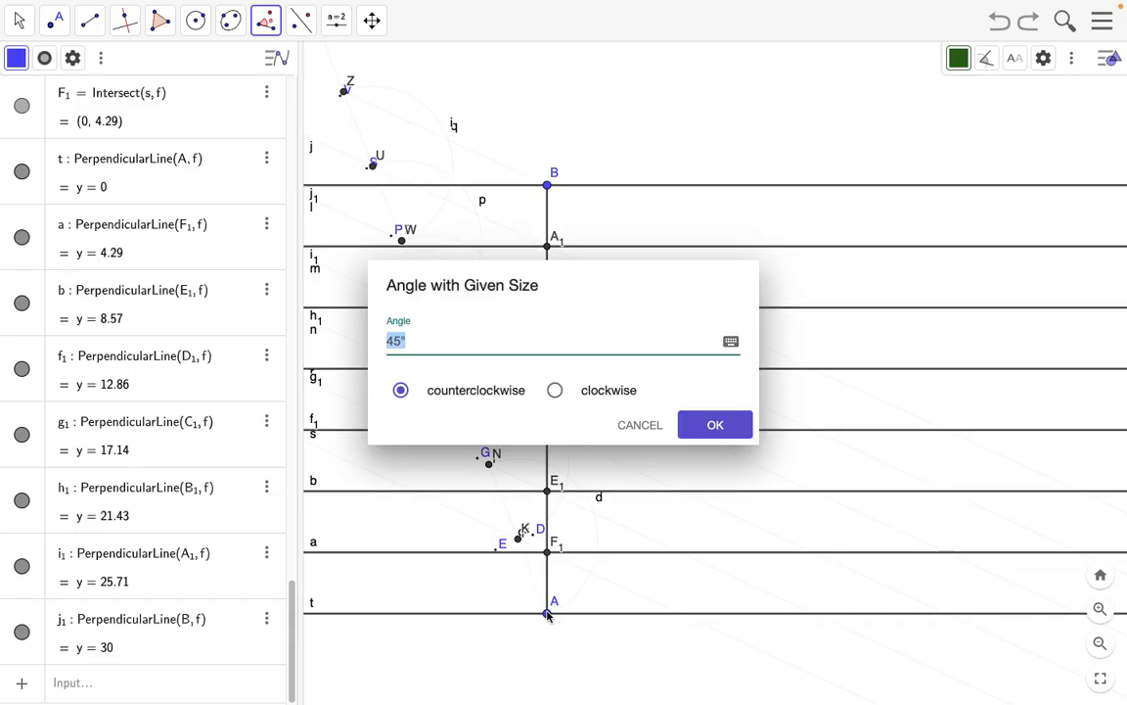
{"action": "left_click", "coordinate": [555, 391]}
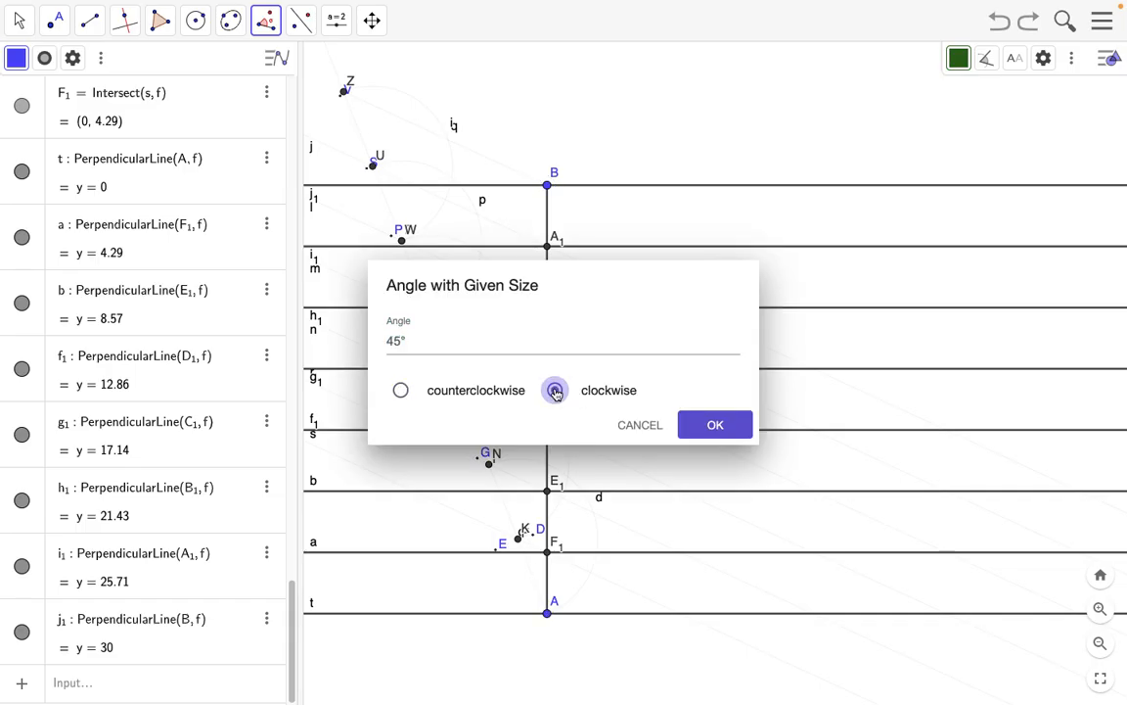
{"action": "left_click", "coordinate": [719, 425]}
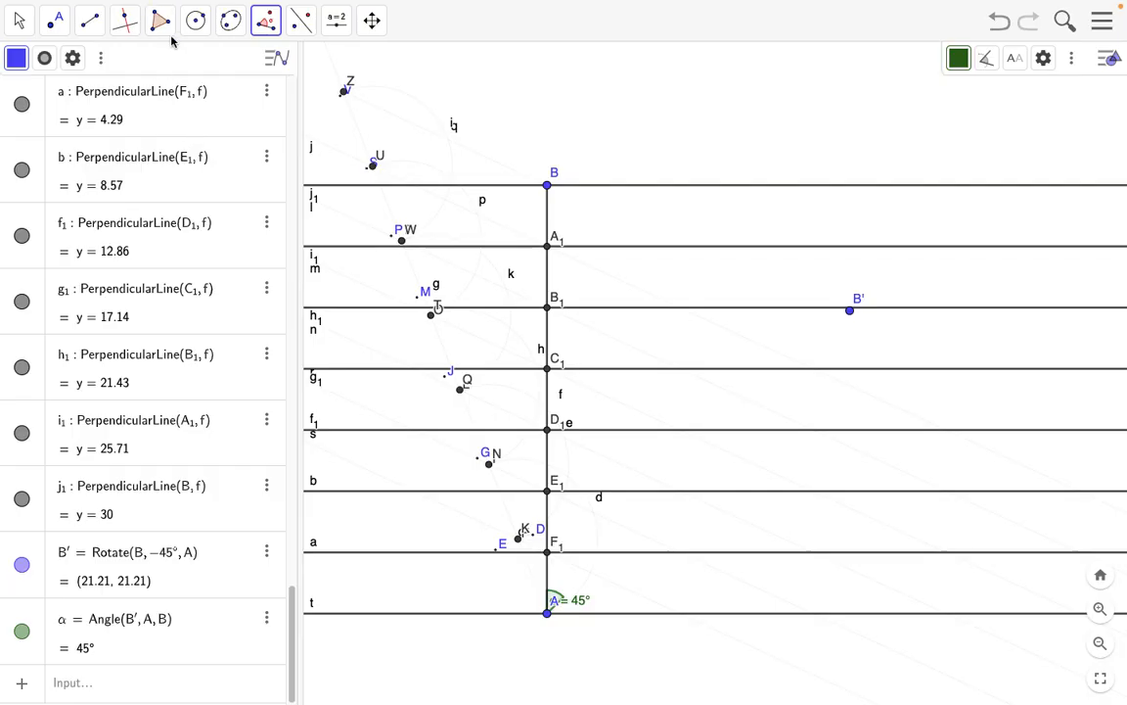
Draw a ray from point A through the rotated point B′.
{"action": "left_click", "coordinate": [89, 20]}
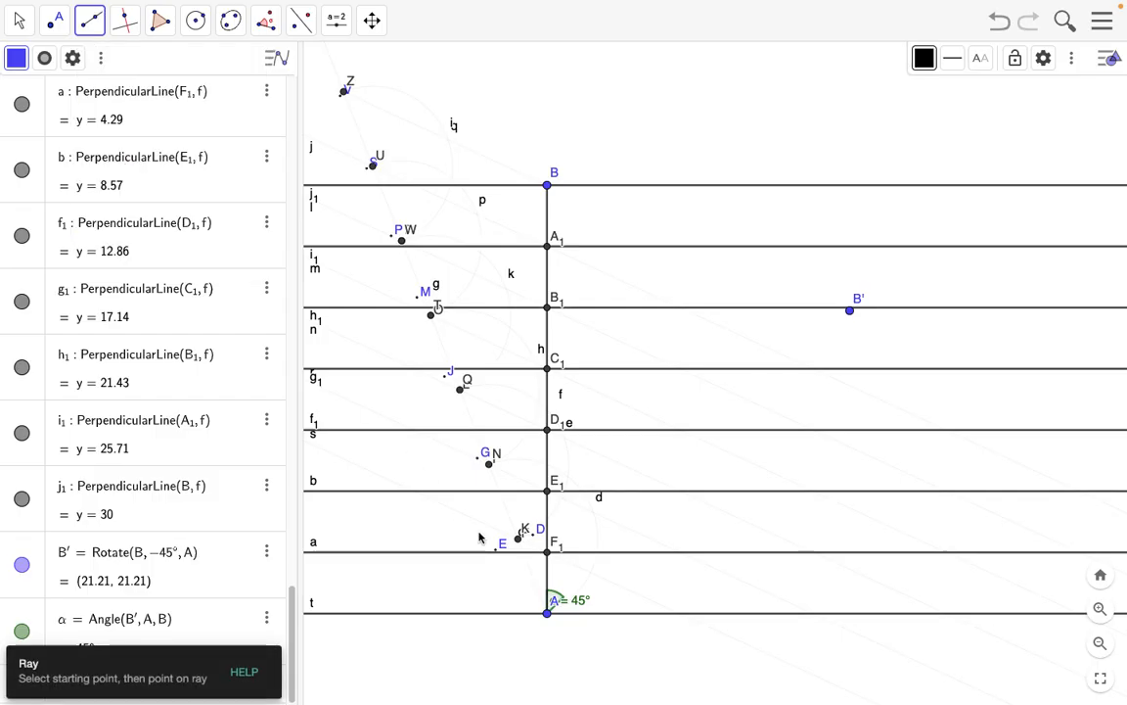
{"action": "left_click", "coordinate": [549, 614]}
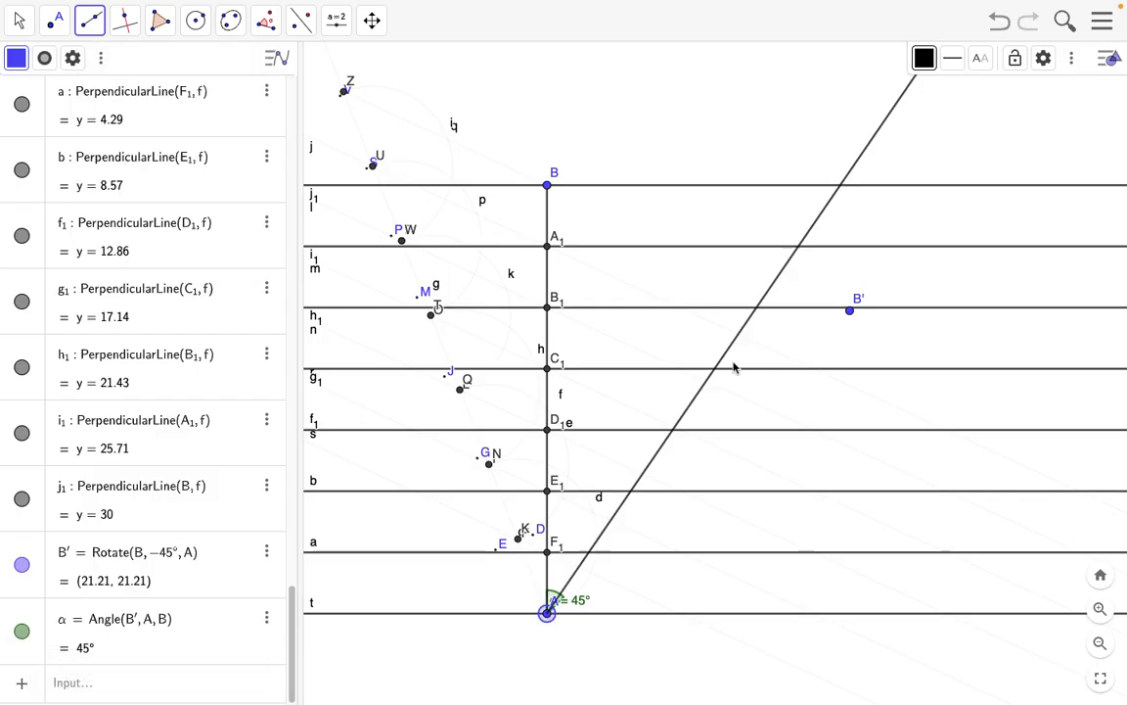
{"action": "left_click", "coordinate": [851, 311]}
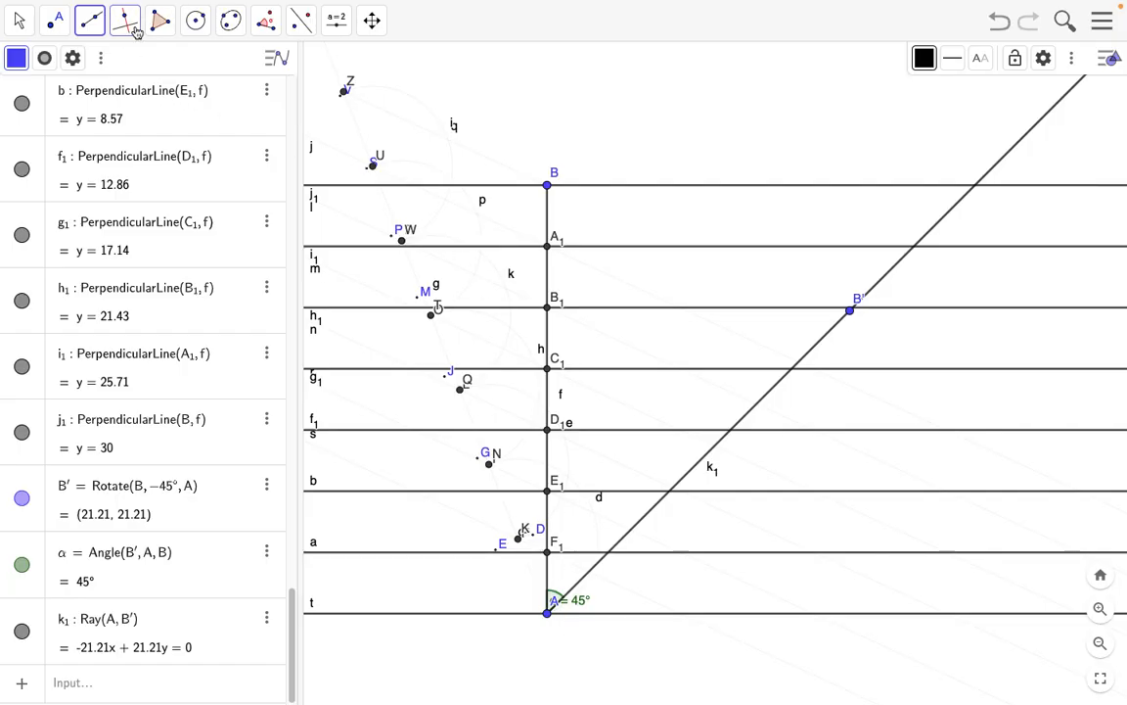
Try to mark an intersection point on ray k₁ just above A, and undo it.
{"action": "left_click", "coordinate": [54, 19]}
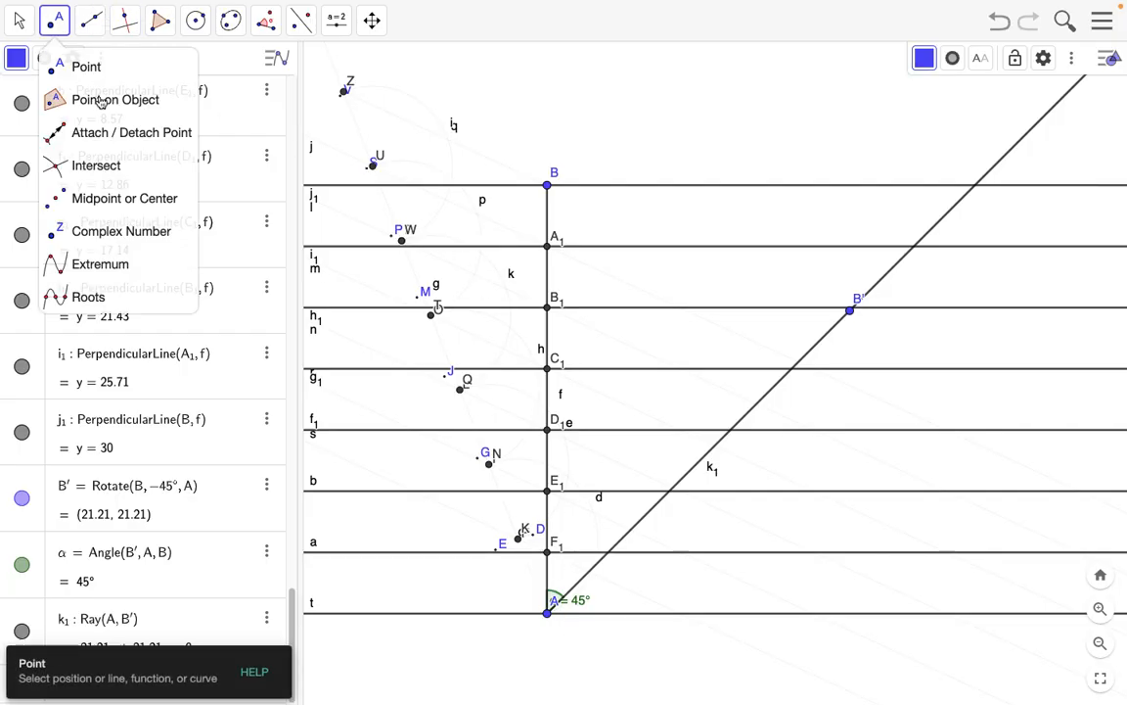
{"action": "left_click", "coordinate": [98, 166]}
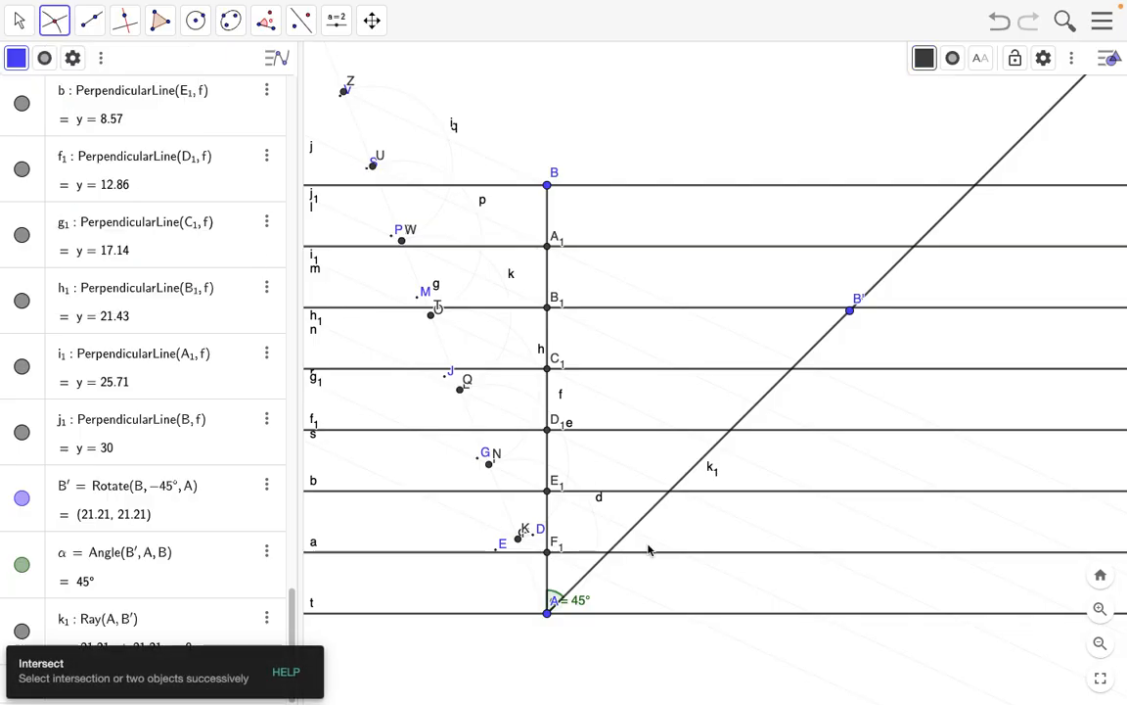
{"action": "left_click", "coordinate": [591, 572]}
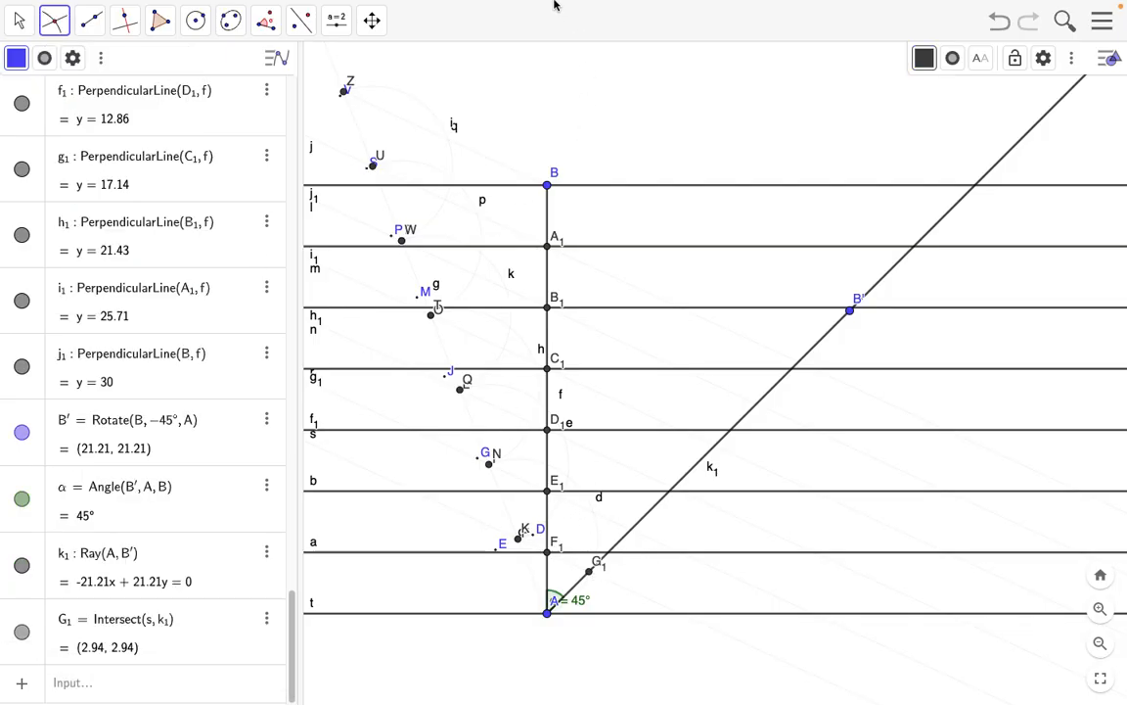
{"action": "left_click", "coordinate": [999, 21]}
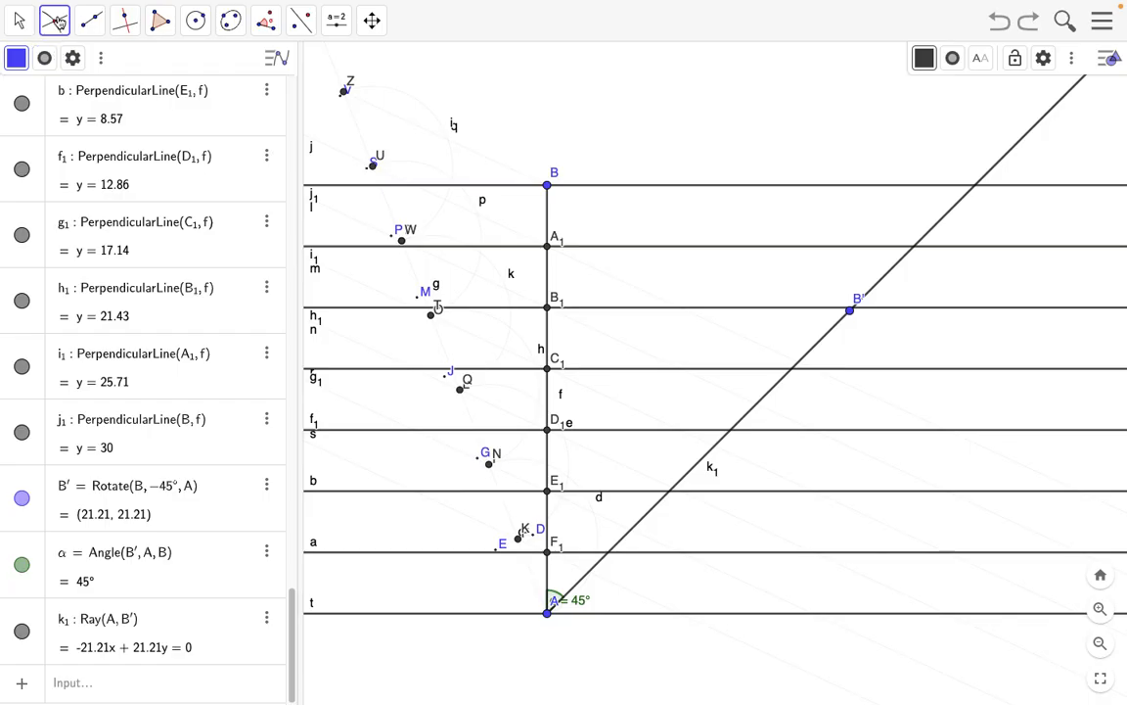
Mark the intersections of ray k₁ with circle d and with the perpendicular lines through F₁, E₁ and D₁.
{"action": "left_click", "coordinate": [593, 568]}
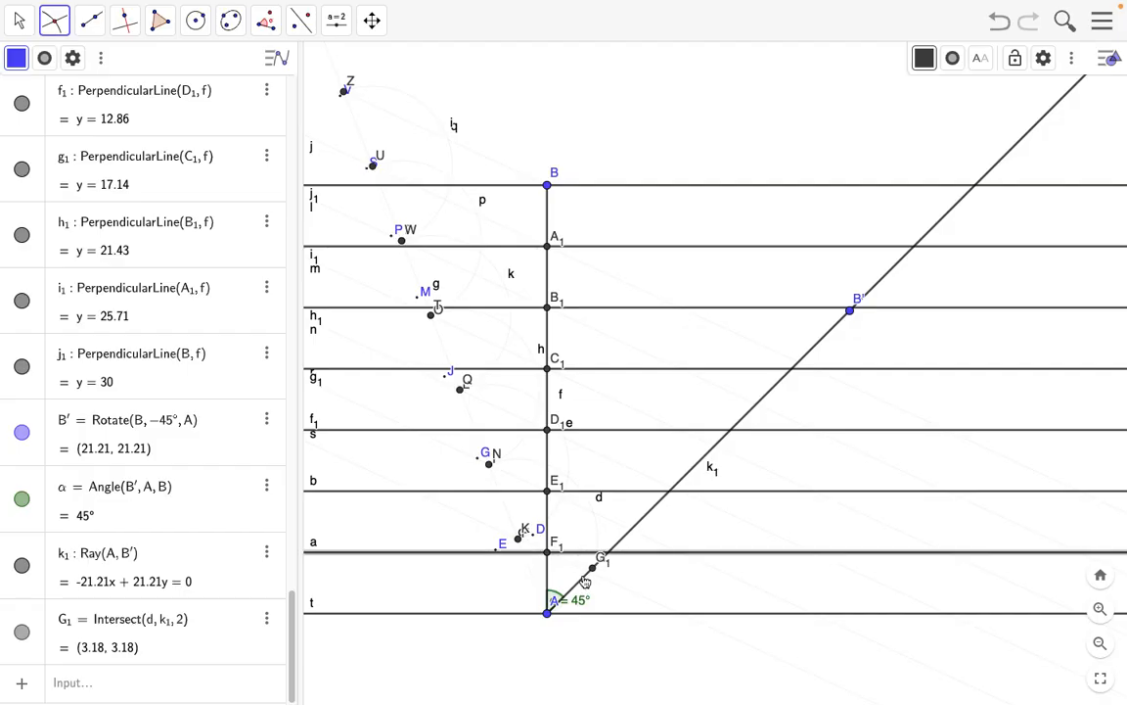
{"action": "left_click", "coordinate": [585, 582]}
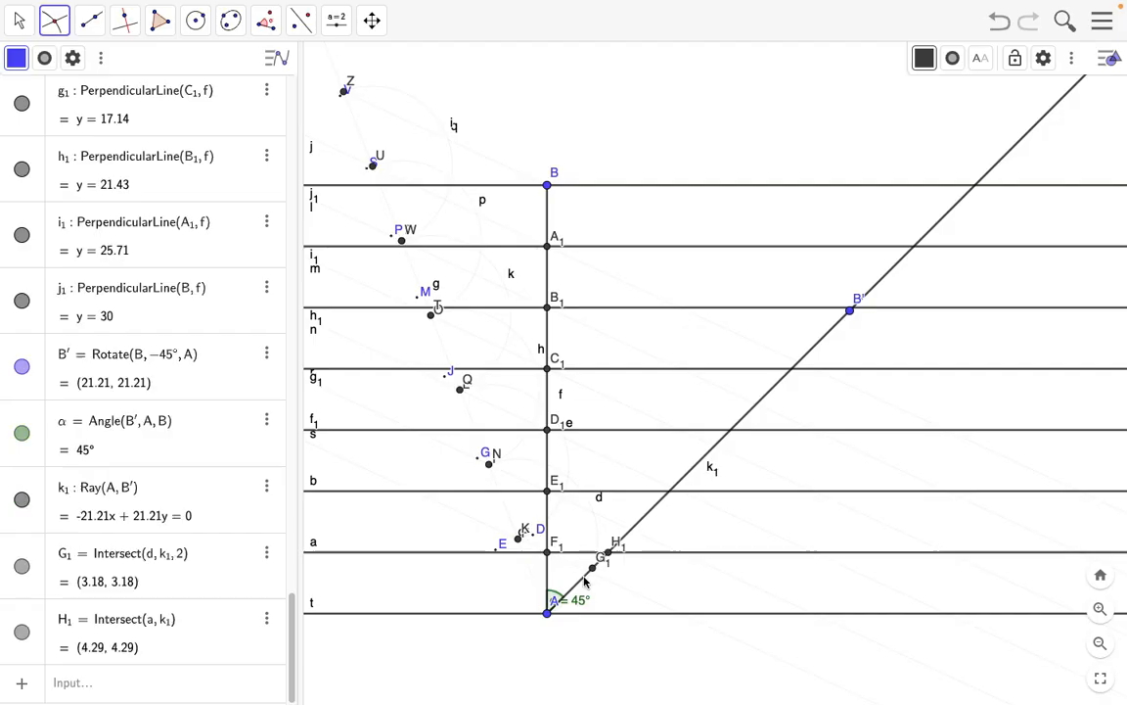
{"action": "left_click", "coordinate": [641, 493]}
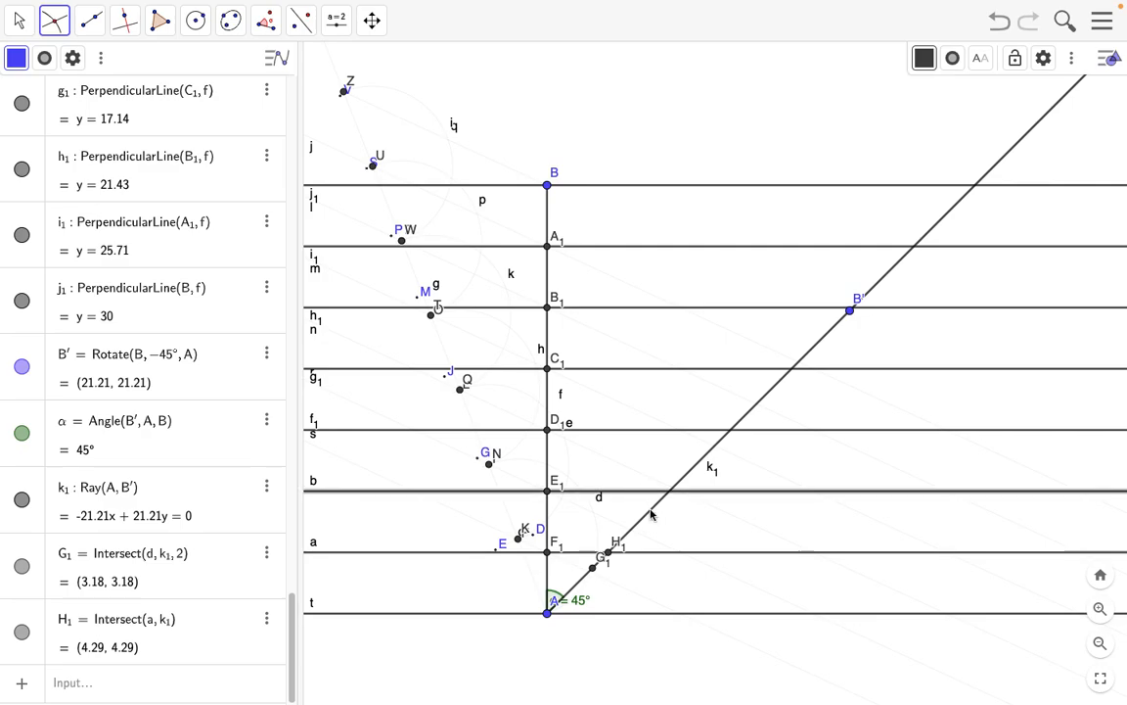
{"action": "left_click", "coordinate": [653, 516]}
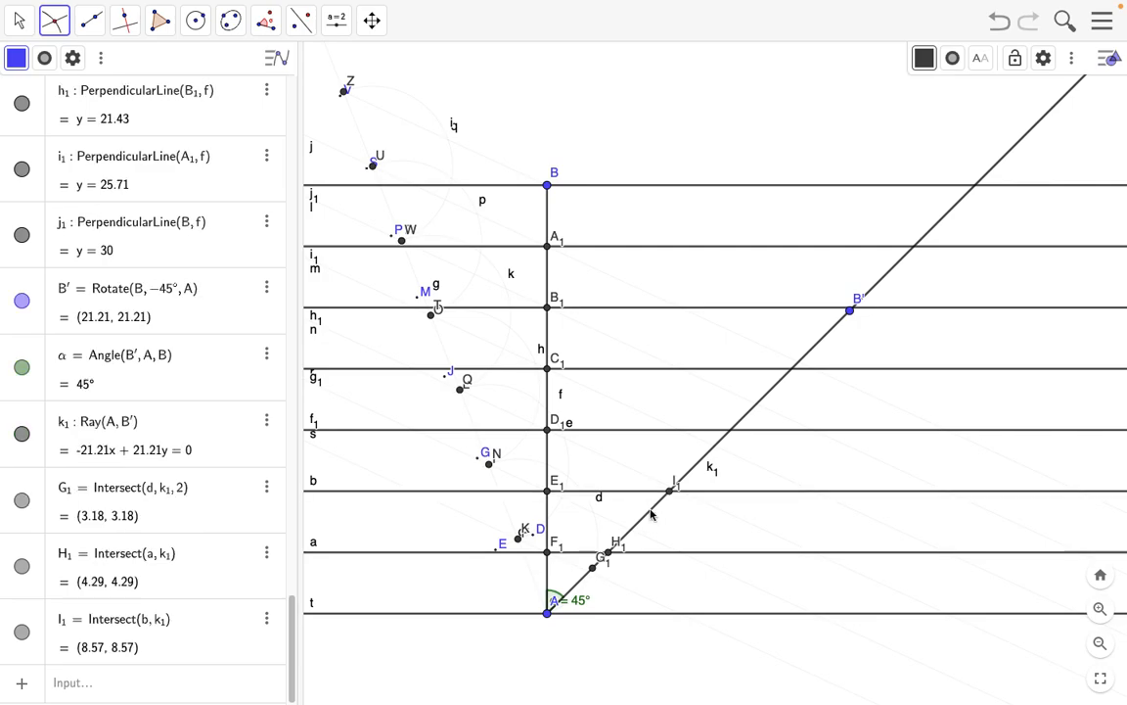
{"action": "left_click", "coordinate": [671, 431]}
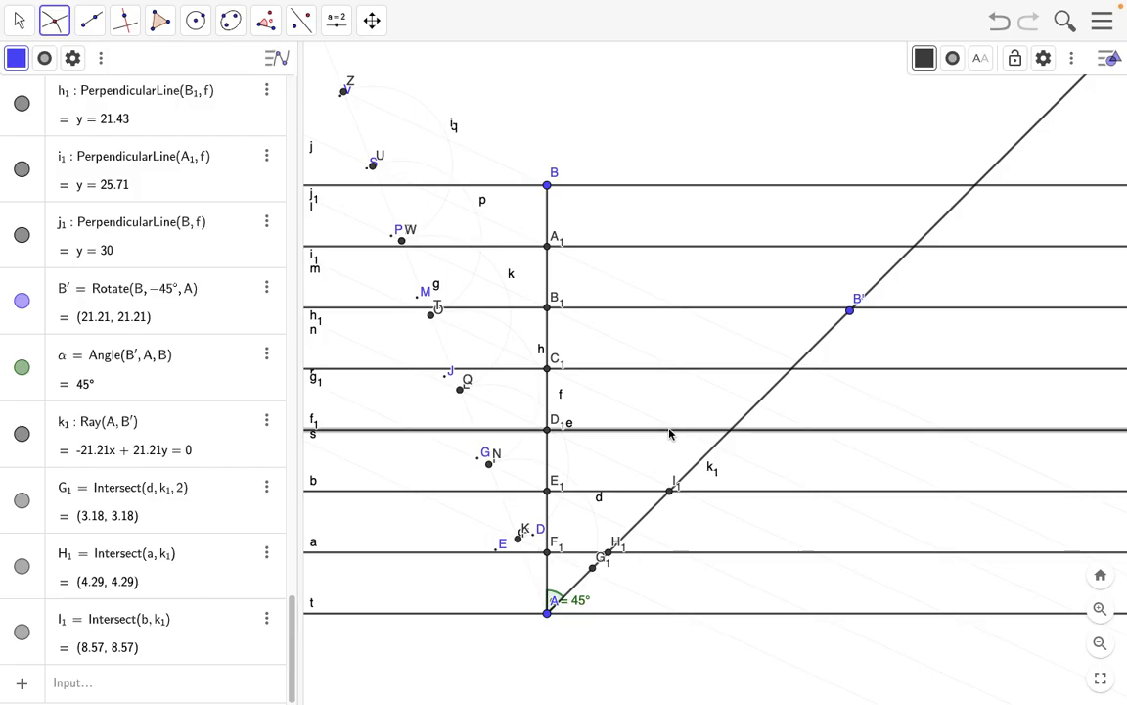
{"action": "left_click", "coordinate": [696, 470]}
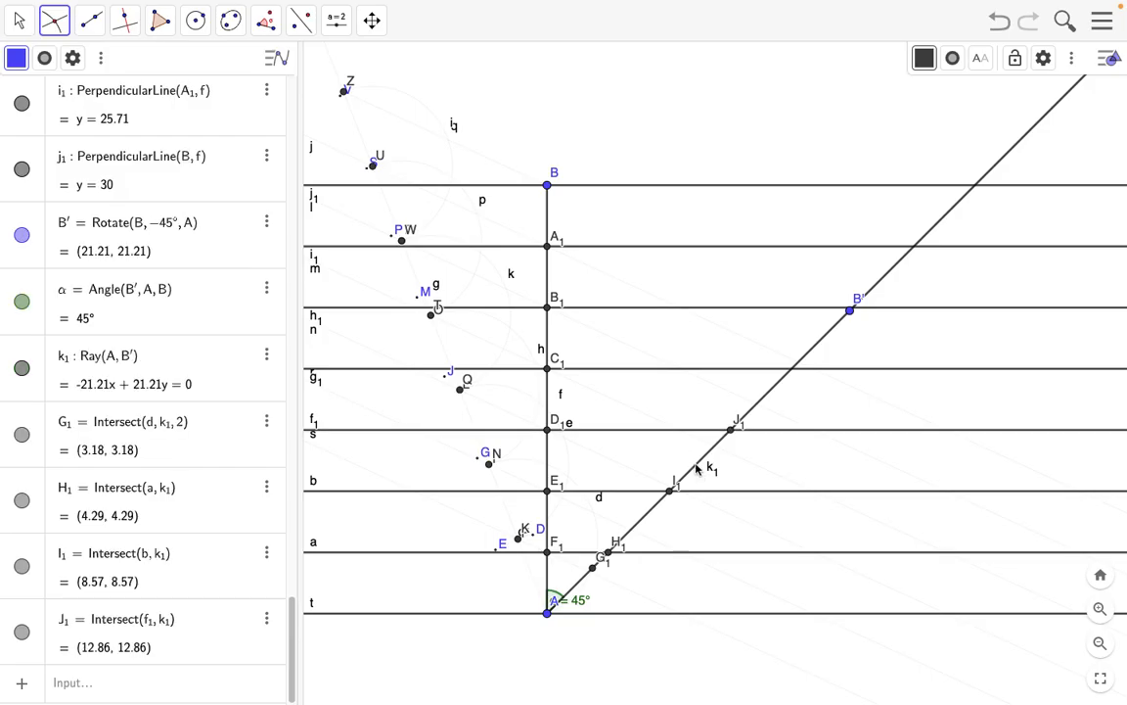
Mark the intersections of ray k₁ with the perpendicular lines through C₁, B₁, A₁ and B.
{"action": "left_click", "coordinate": [714, 370]}
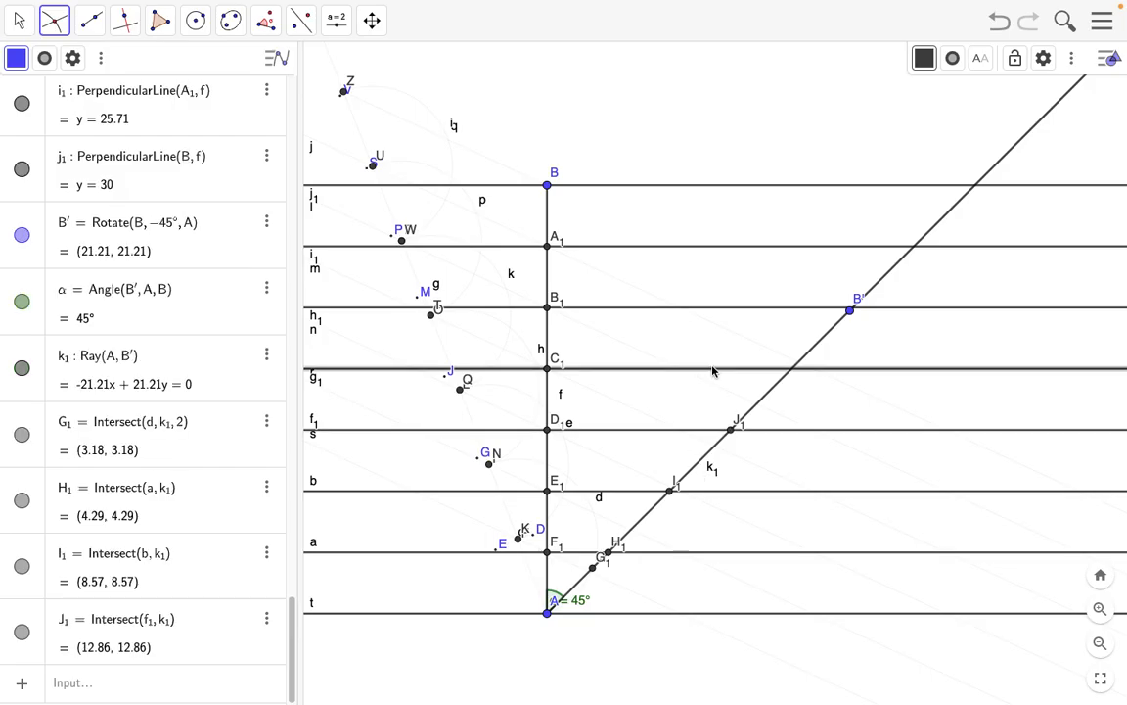
{"action": "left_click", "coordinate": [766, 402]}
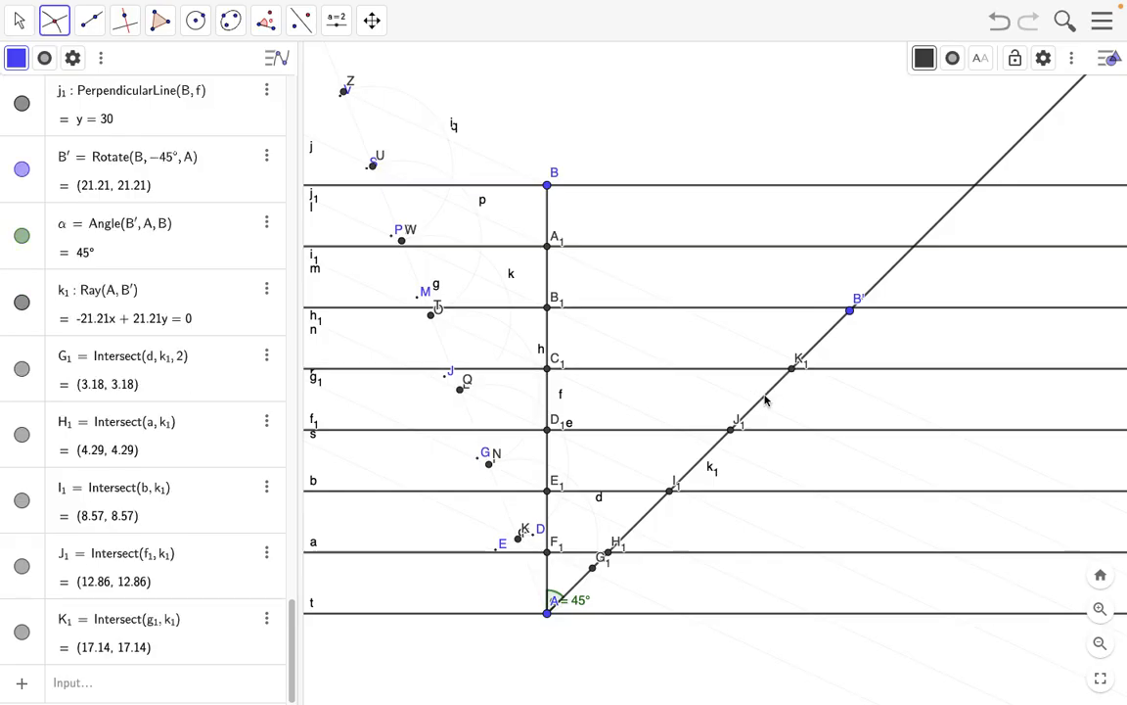
{"action": "left_click", "coordinate": [794, 308]}
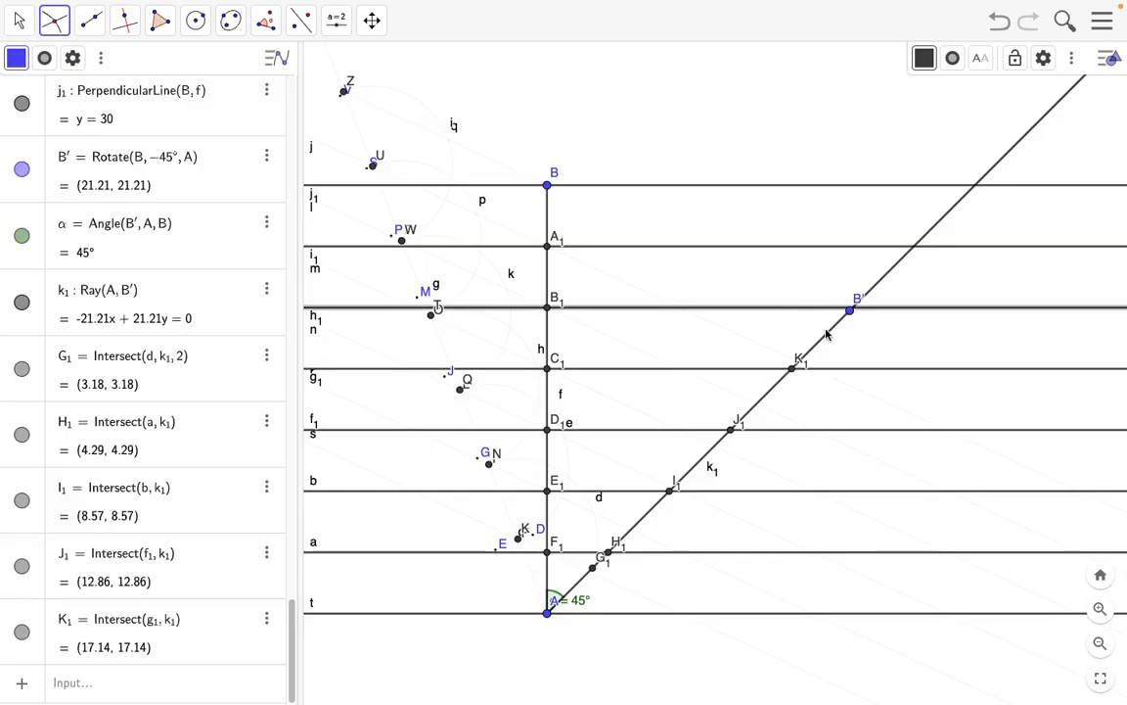
{"action": "left_click", "coordinate": [827, 333]}
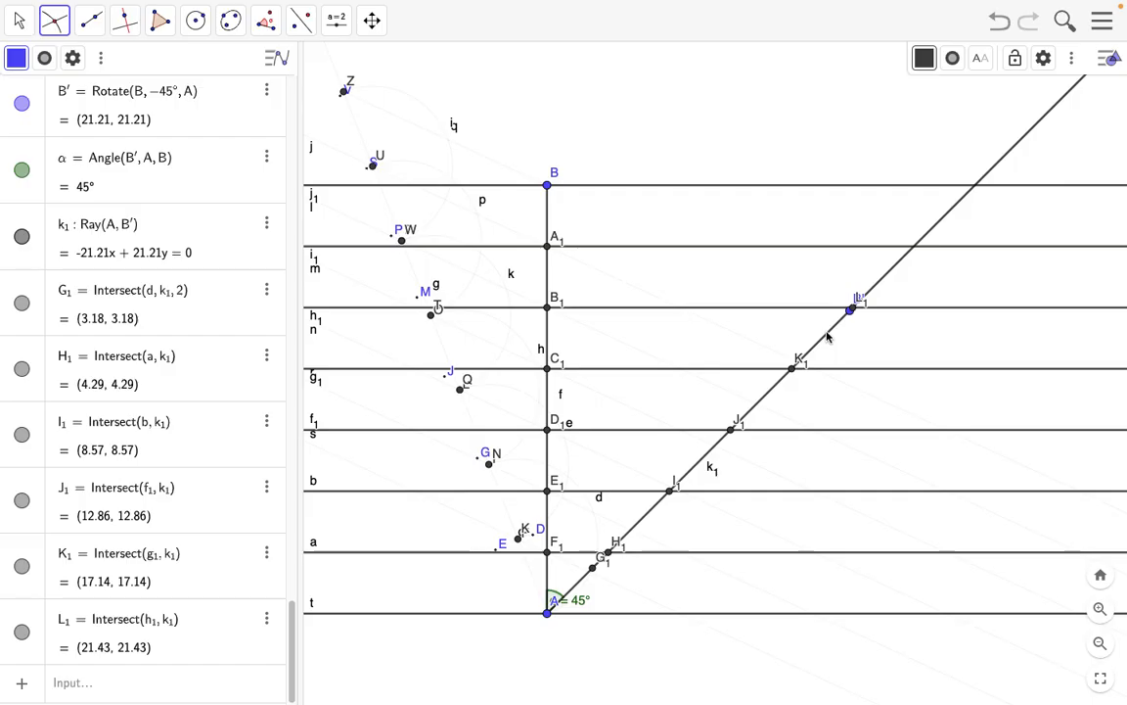
{"action": "left_click", "coordinate": [874, 247]}
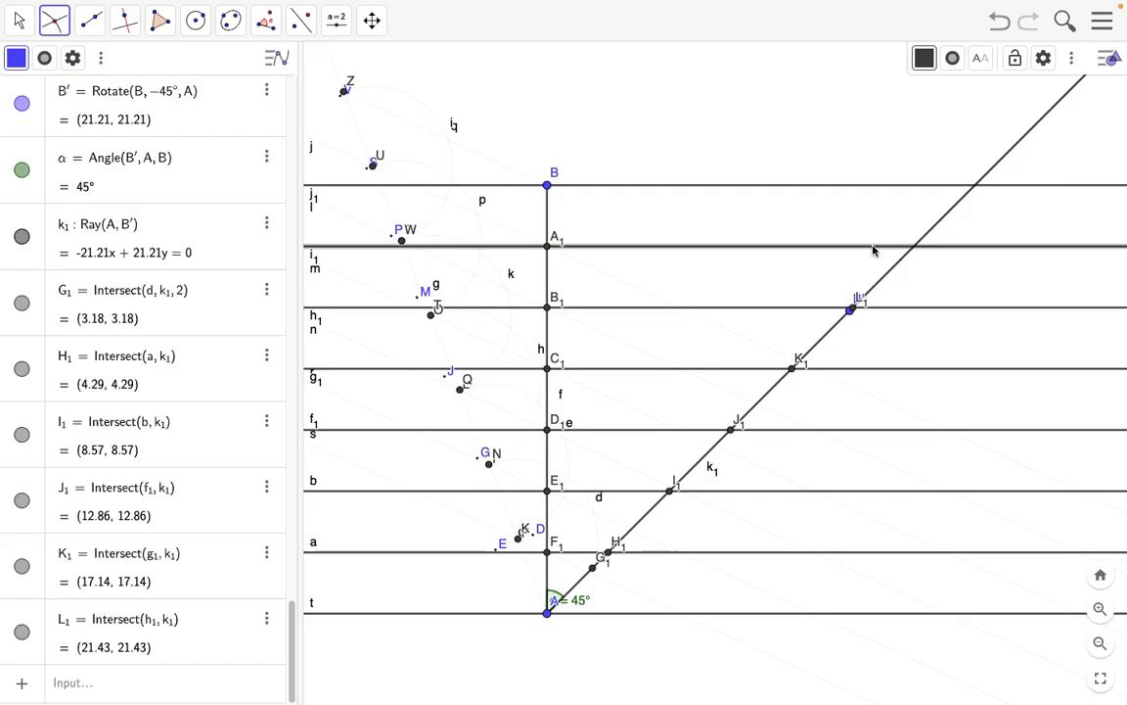
{"action": "left_click", "coordinate": [888, 278]}
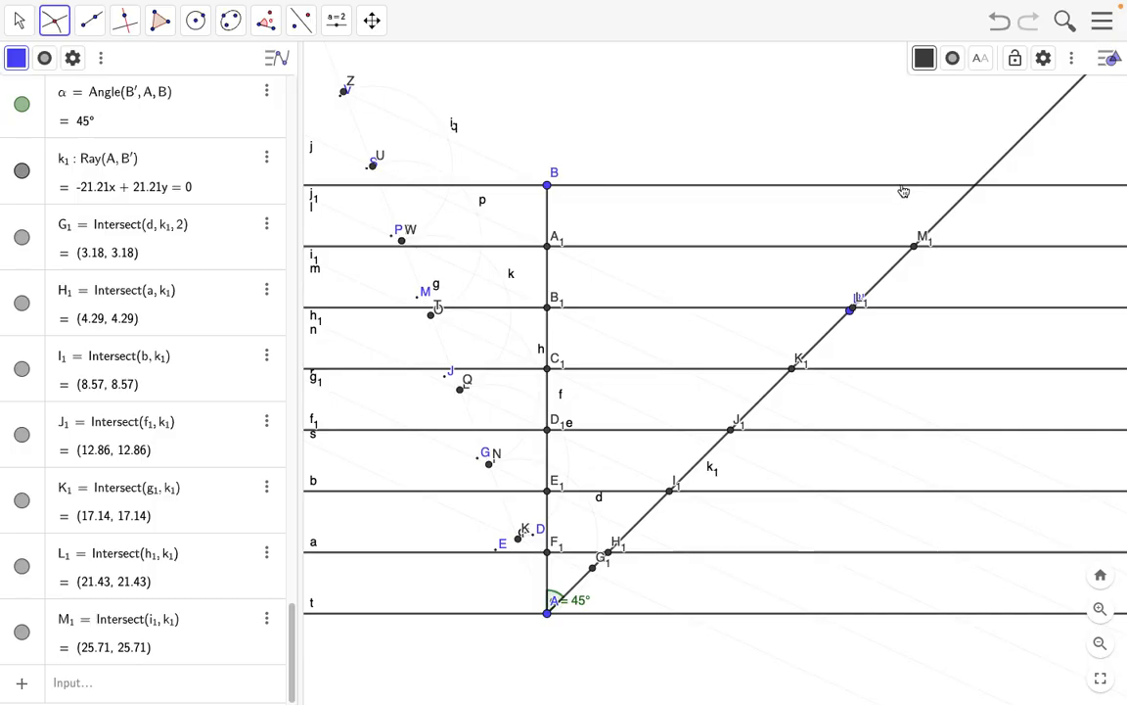
{"action": "left_click", "coordinate": [904, 188]}
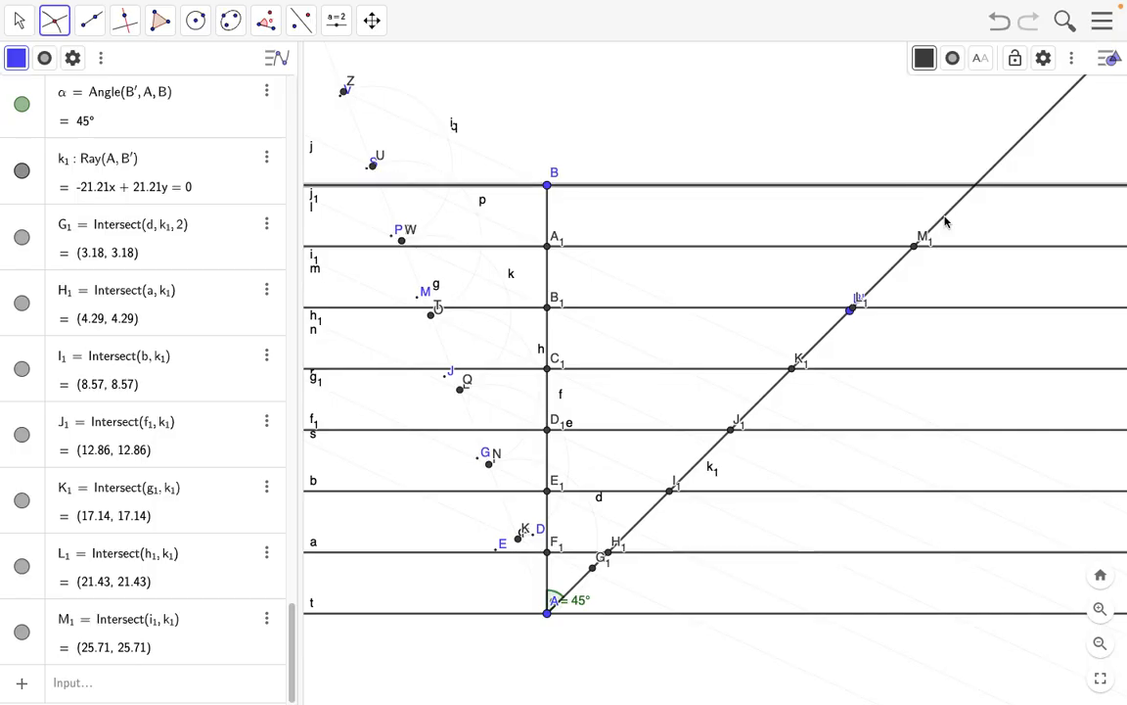
{"action": "left_click", "coordinate": [945, 222]}
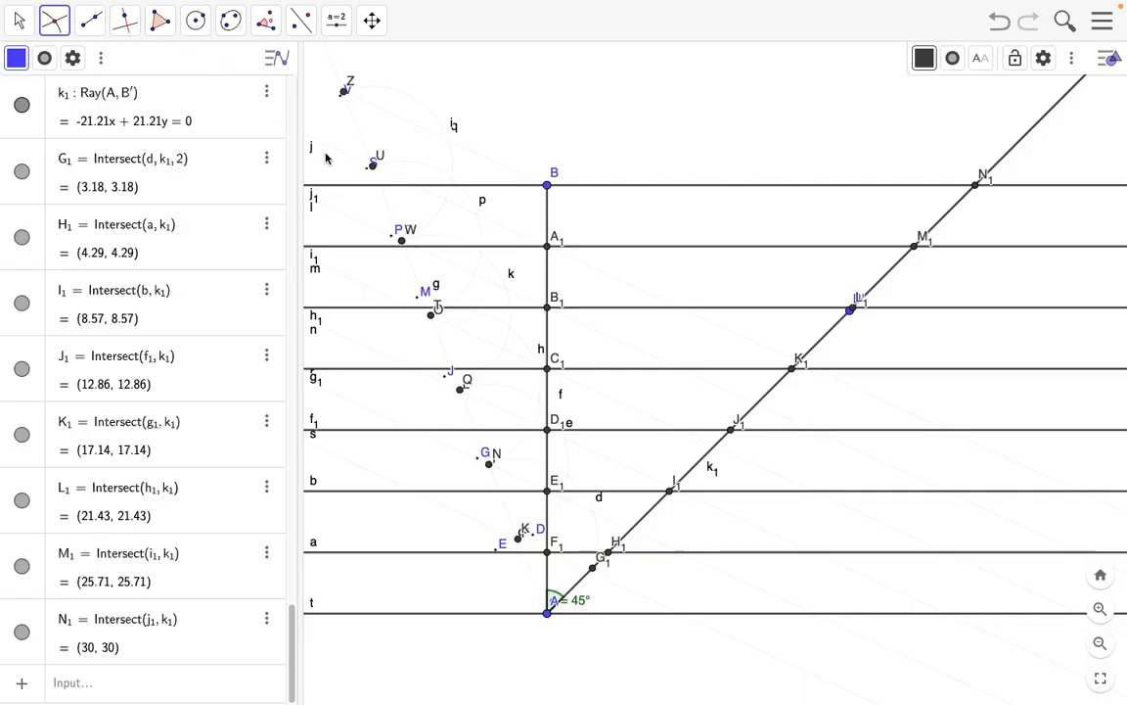
{"action": "left_click", "coordinate": [90, 20]}
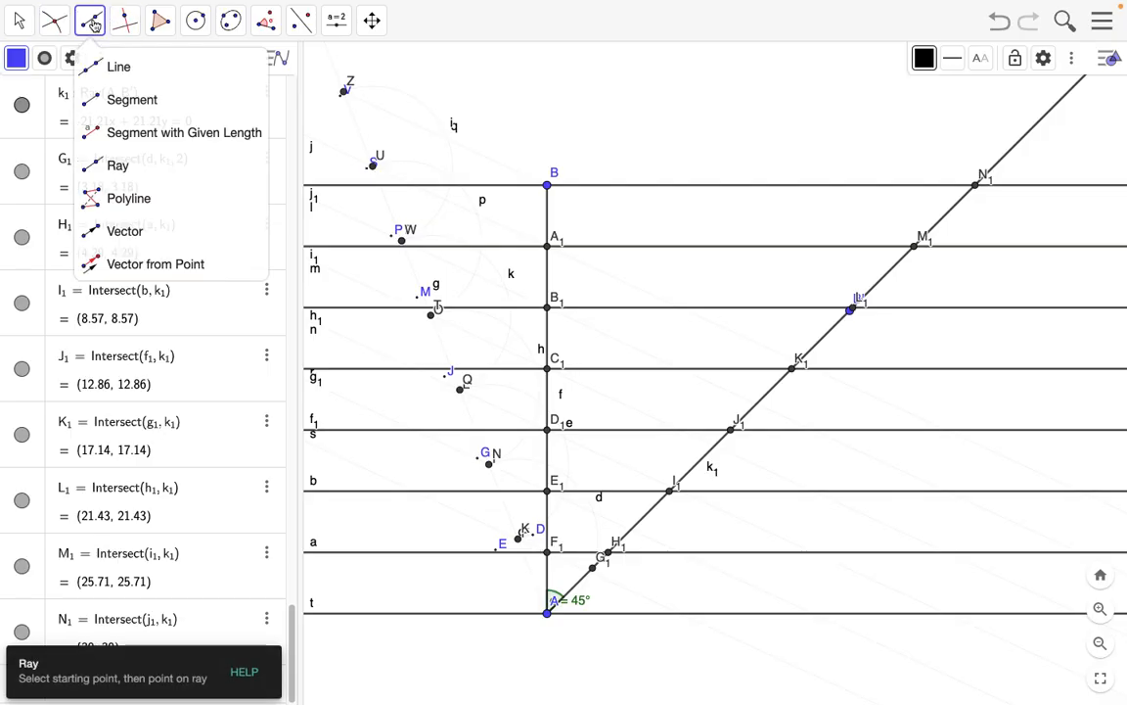
{"action": "left_click", "coordinate": [126, 77]}
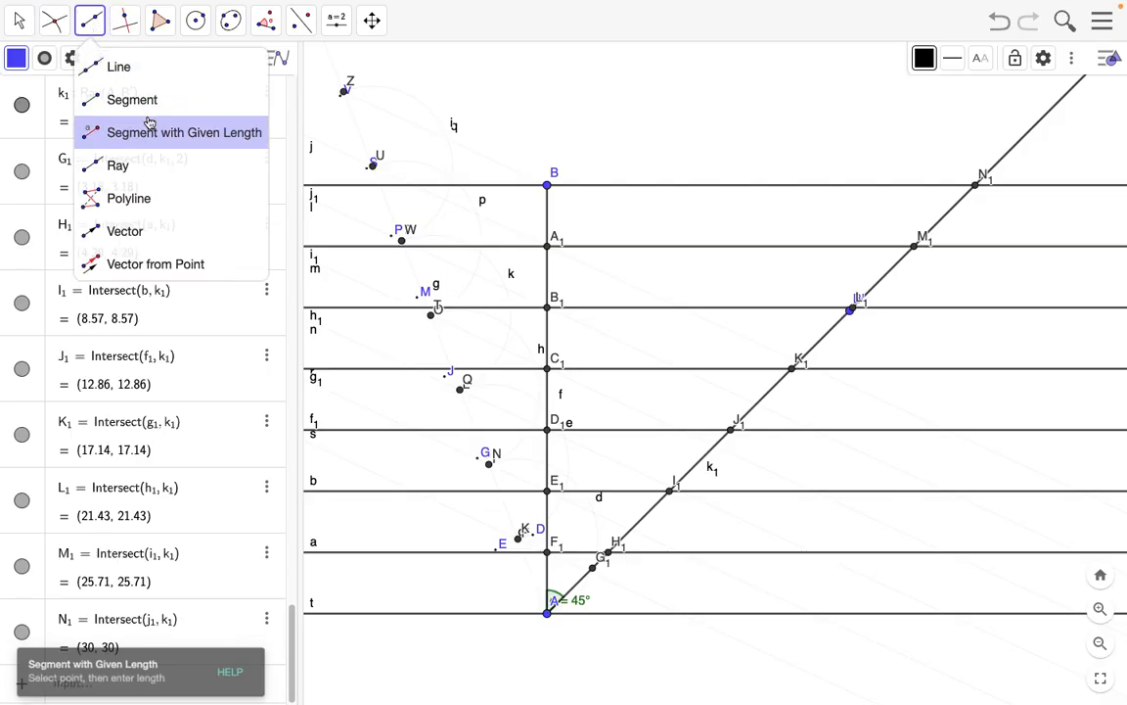
{"action": "left_click", "coordinate": [122, 109]}
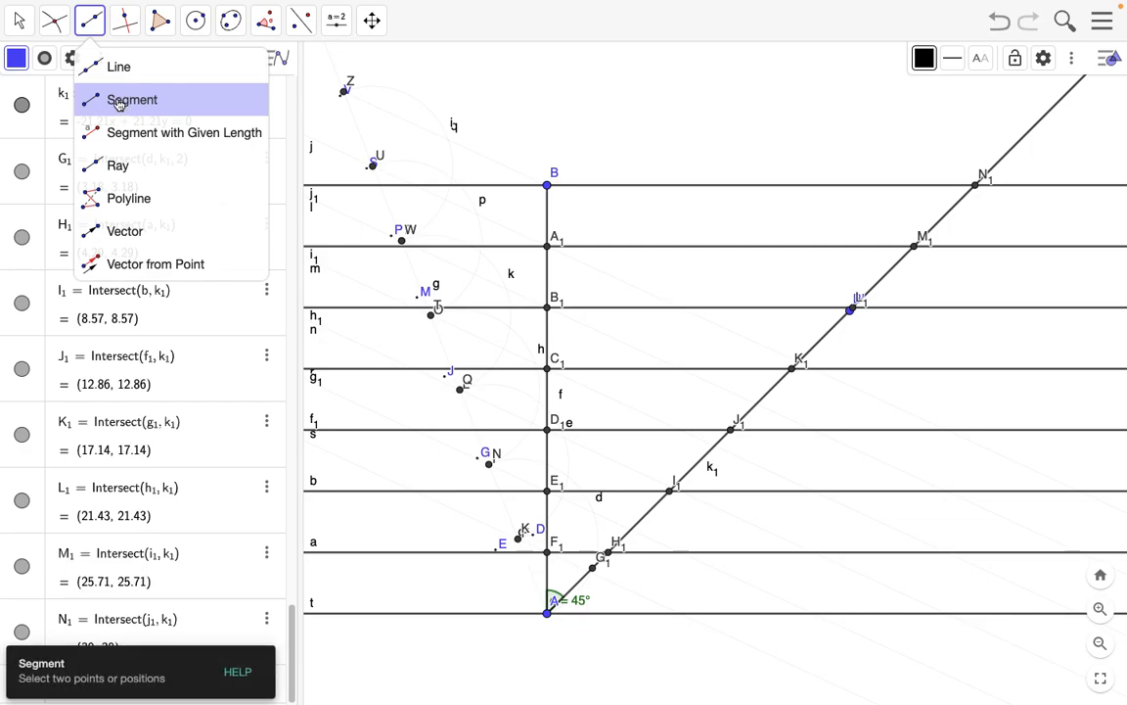
{"action": "left_click", "coordinate": [143, 73]}
{"action": "left_click", "coordinate": [112, 205]}
{"action": "left_click", "coordinate": [116, 167]}
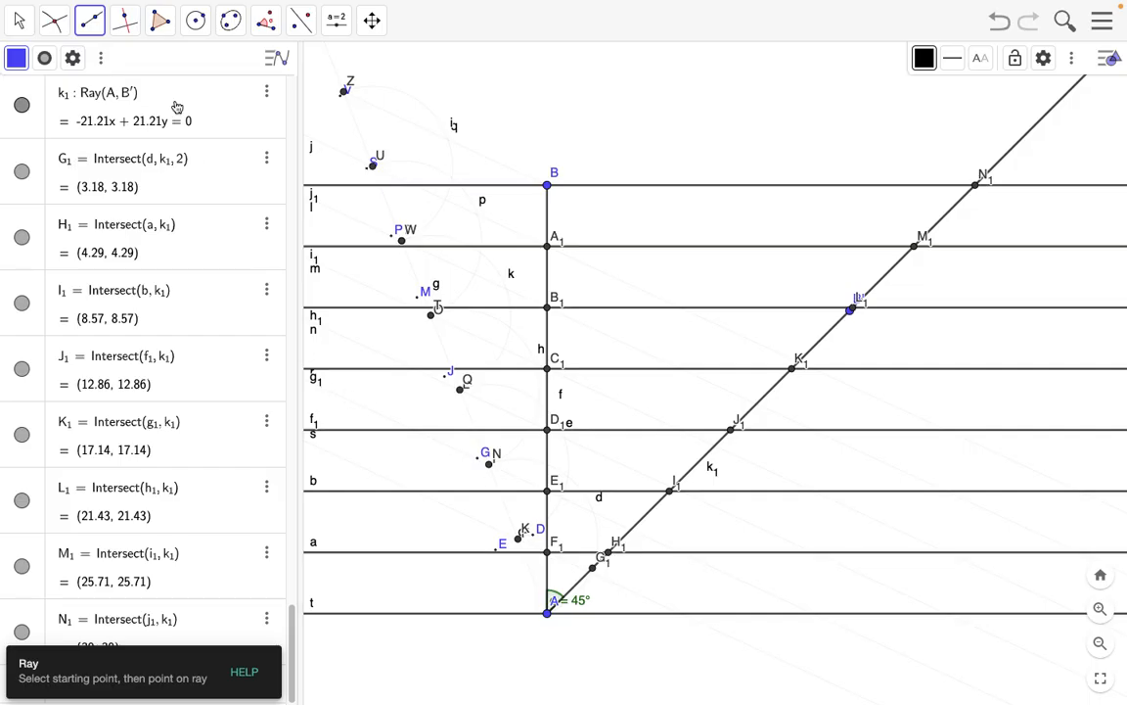
Try a Perpendicular Line to ray k₁ through point G₁, and undo it.
{"action": "left_click", "coordinate": [124, 20]}
{"action": "left_click", "coordinate": [162, 102]}
{"action": "left_click", "coordinate": [178, 69]}
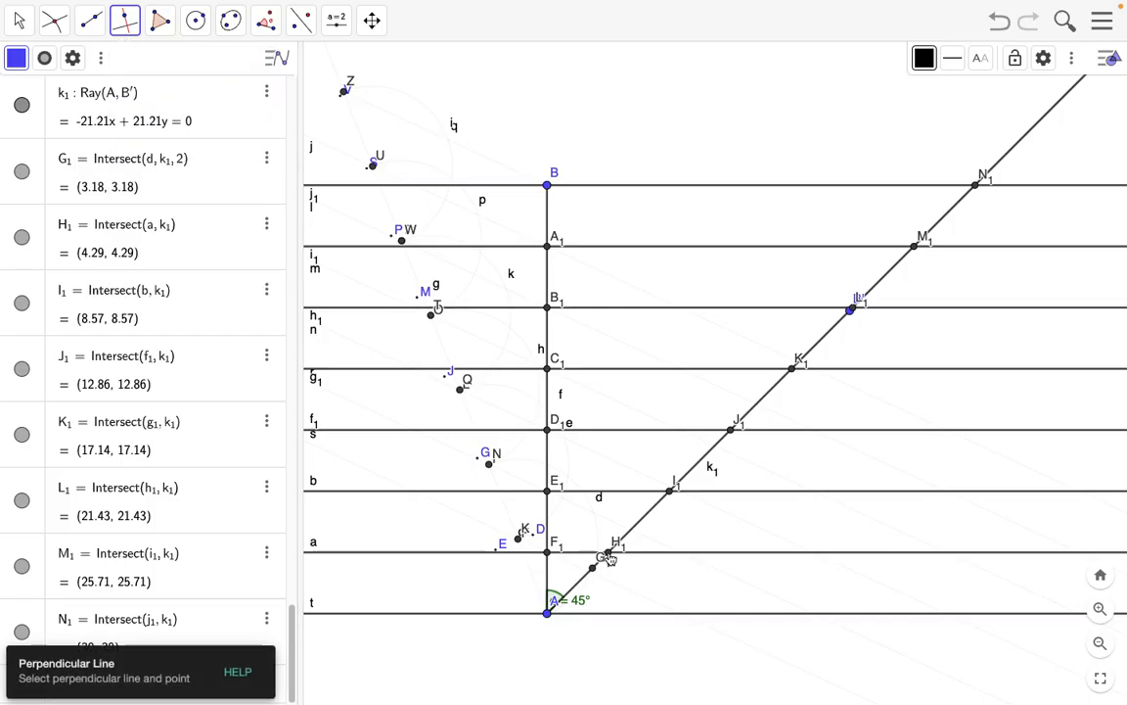
{"action": "left_click", "coordinate": [593, 565]}
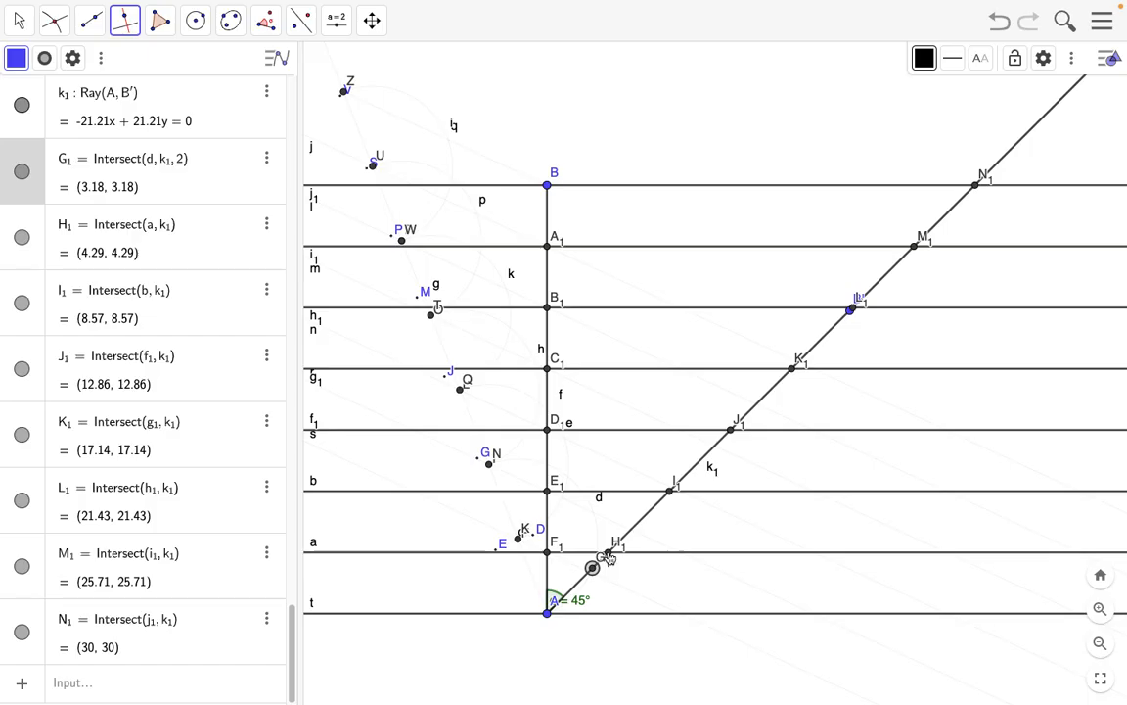
{"action": "left_click", "coordinate": [592, 567]}
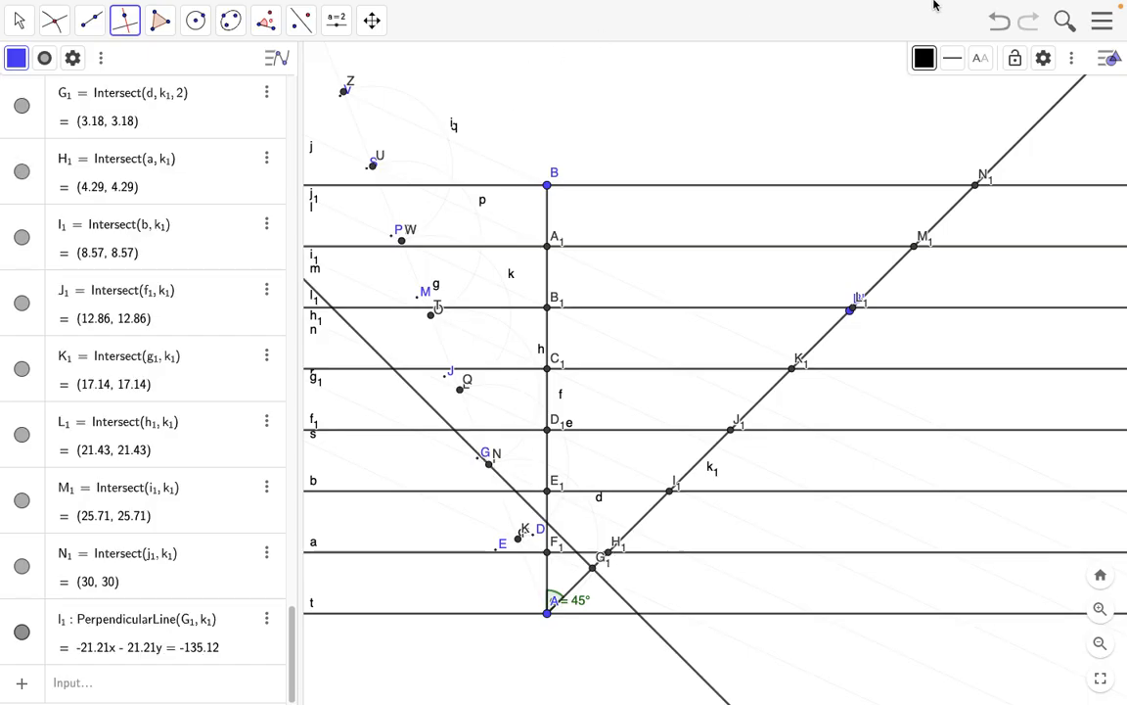
{"action": "left_click", "coordinate": [999, 22]}
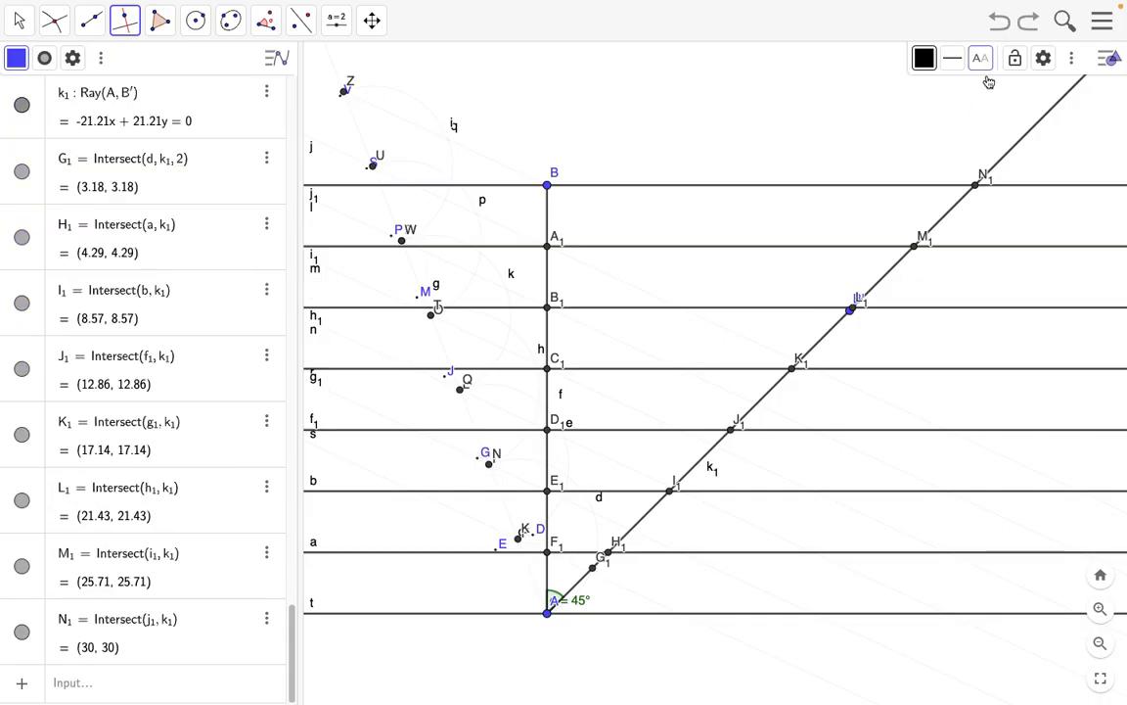
Draw vertical lines through H₁, I₁ and J₁, perpendicular to the horizontal lines a, b and f₁ respectively.
{"action": "left_click", "coordinate": [643, 554]}
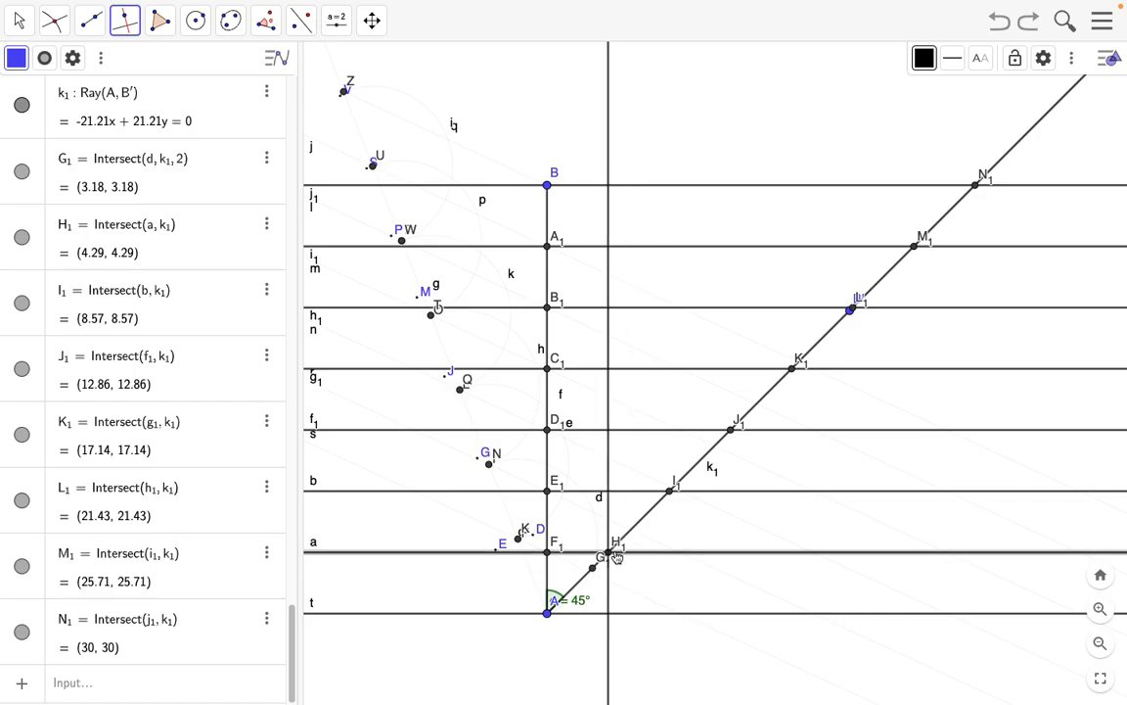
{"action": "left_click", "coordinate": [610, 553]}
{"action": "left_click", "coordinate": [704, 492]}
{"action": "left_click", "coordinate": [669, 489]}
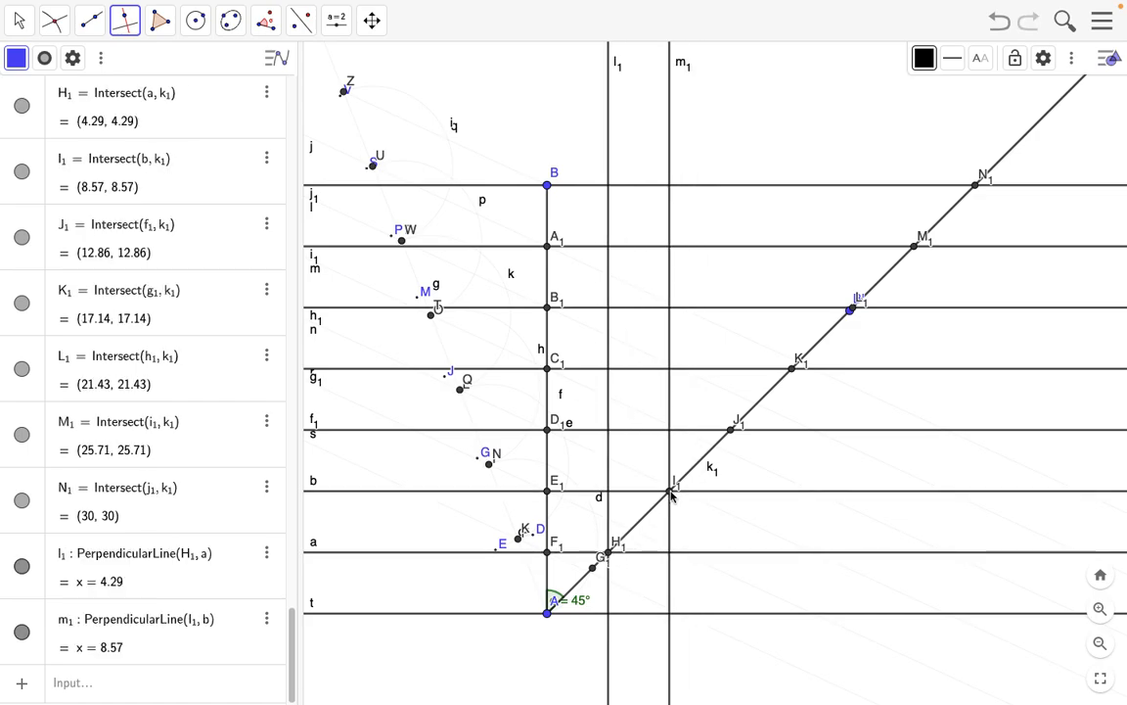
{"action": "left_click", "coordinate": [775, 430]}
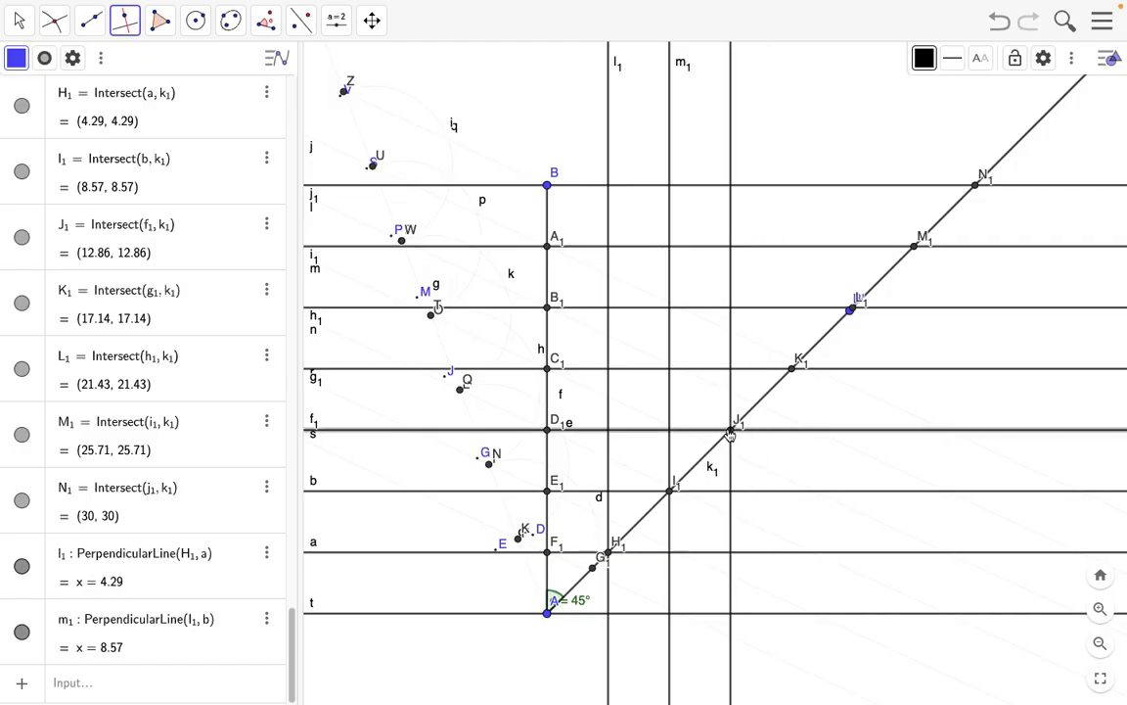
{"action": "left_click", "coordinate": [731, 430]}
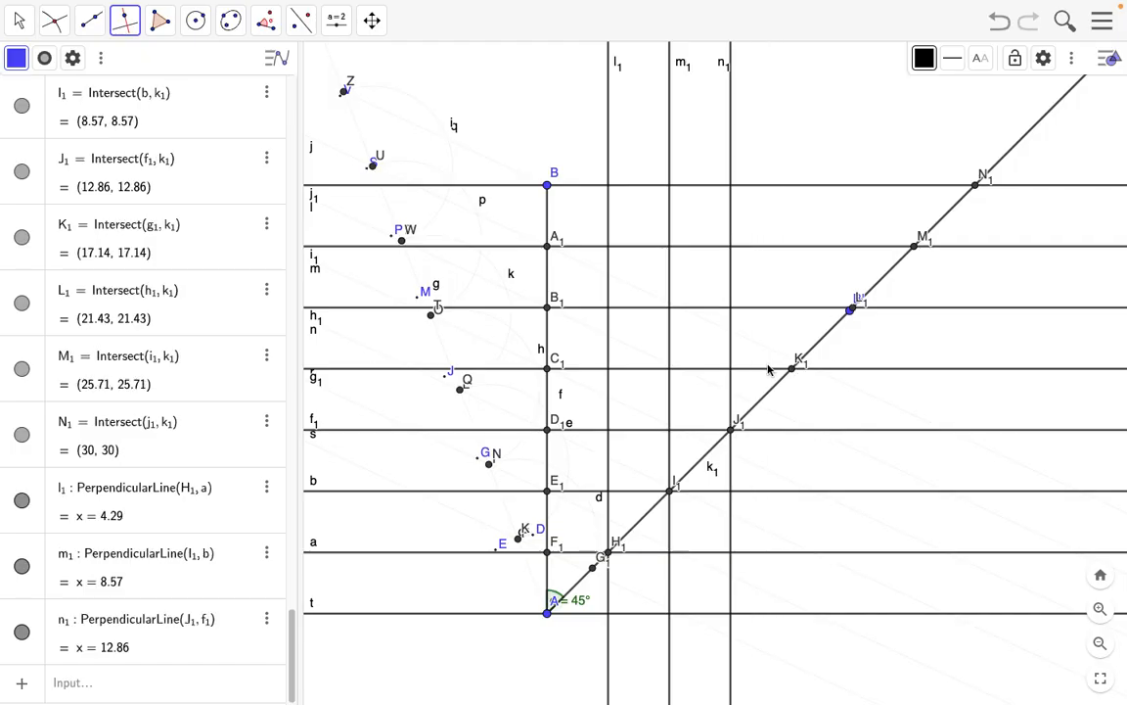
Draw a line perpendicular to g₁ through K₁ and one perpendicular to h₁ through B′.
{"action": "left_click", "coordinate": [785, 370]}
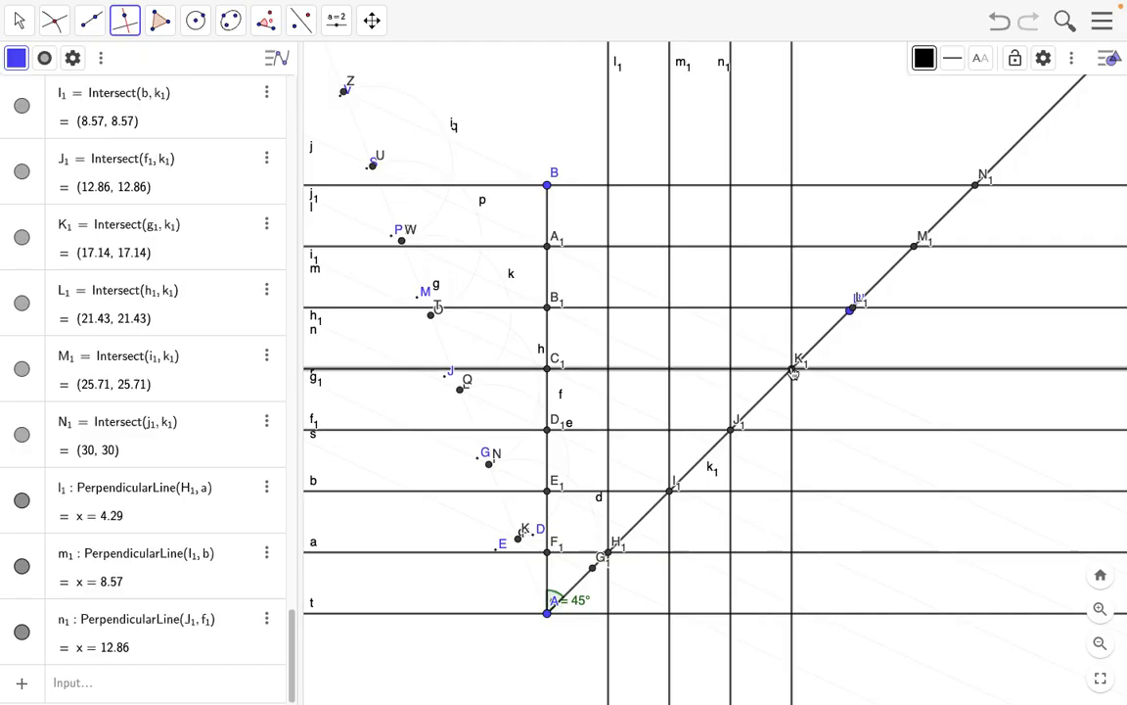
{"action": "left_click", "coordinate": [792, 369]}
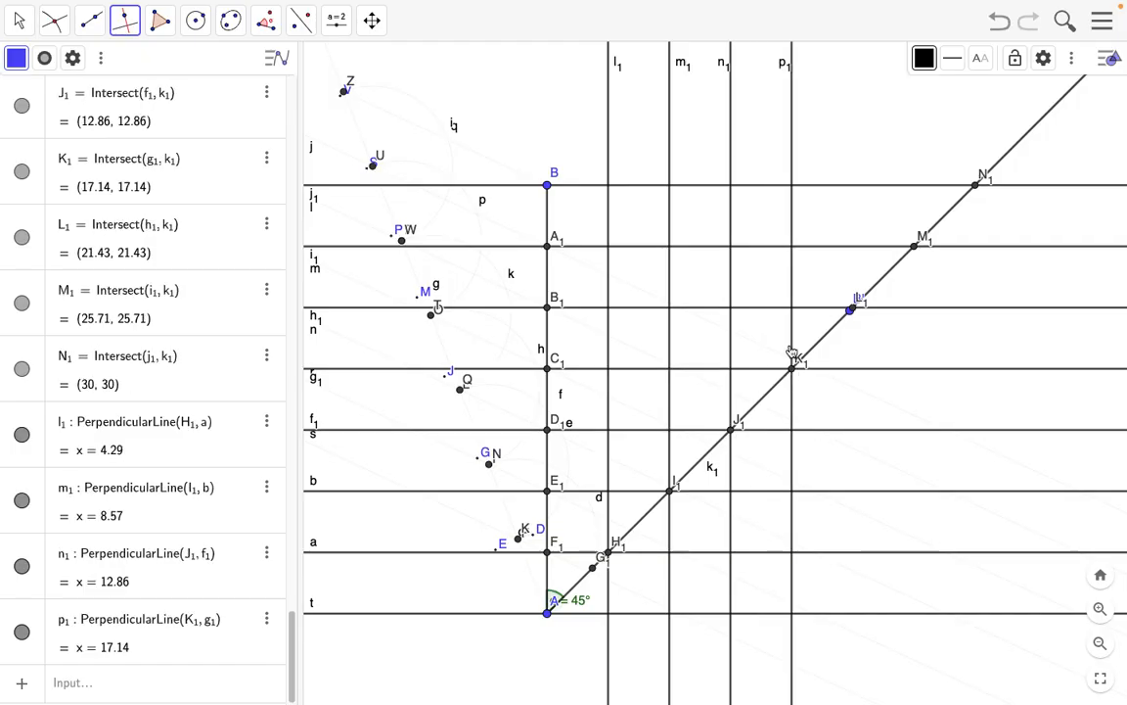
{"action": "left_click", "coordinate": [832, 309]}
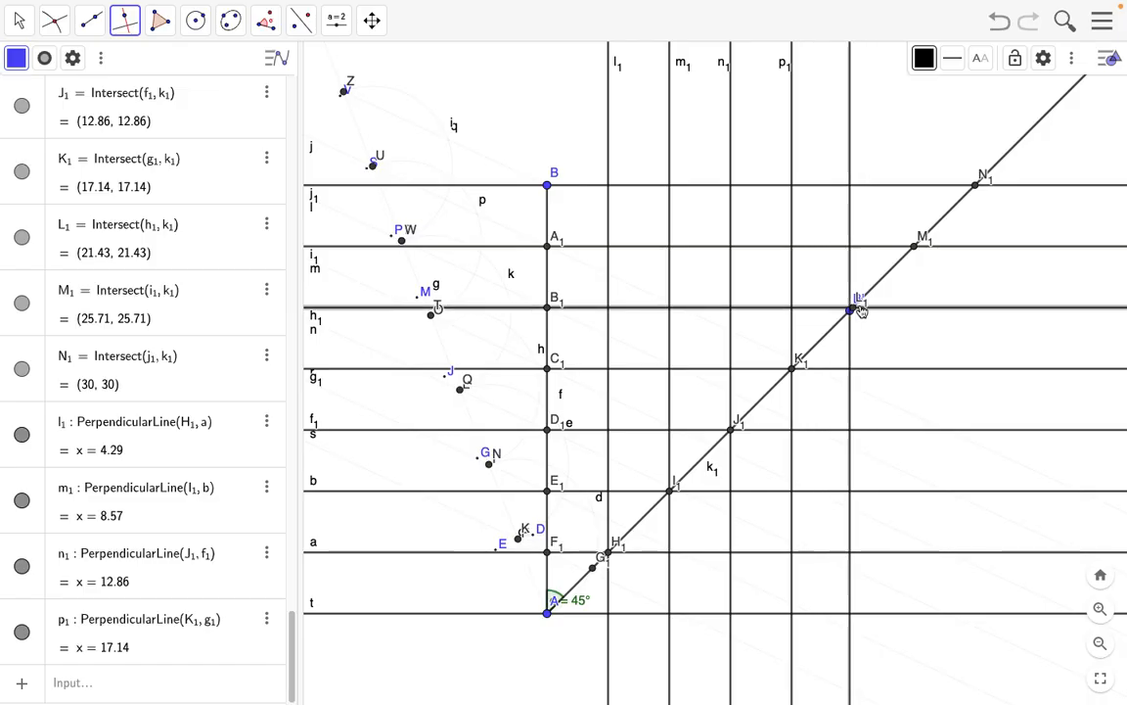
{"action": "scroll", "coordinate": [880, 299], "scroll_direction": "up", "scroll_amount": 5}
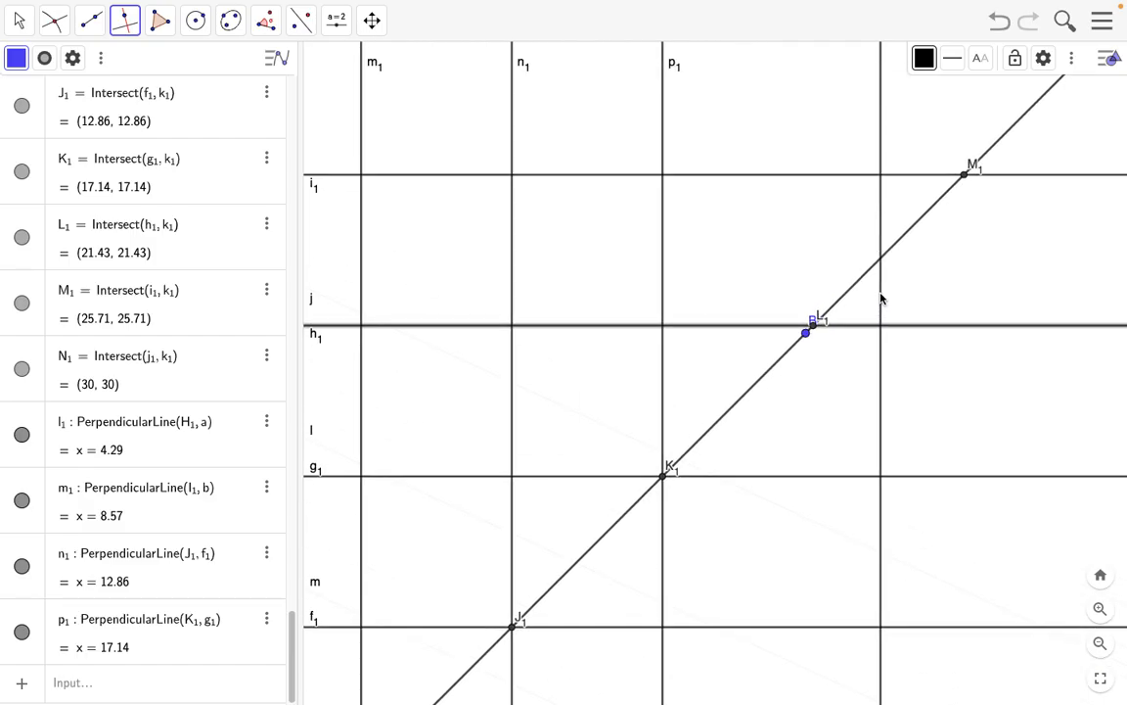
{"action": "left_click", "coordinate": [818, 325]}
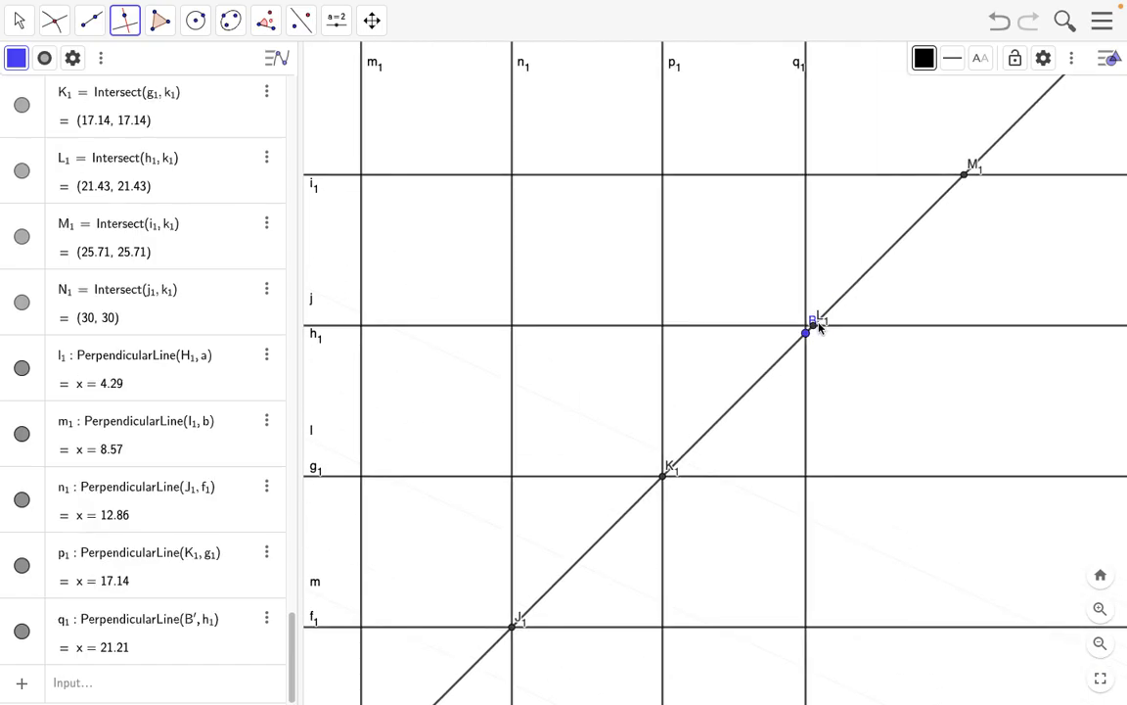
Undo the line through B′ and draw a perpendicular to h₁ through L₁ instead.
{"action": "left_click", "coordinate": [1002, 21]}
{"action": "left_click", "coordinate": [760, 328]}
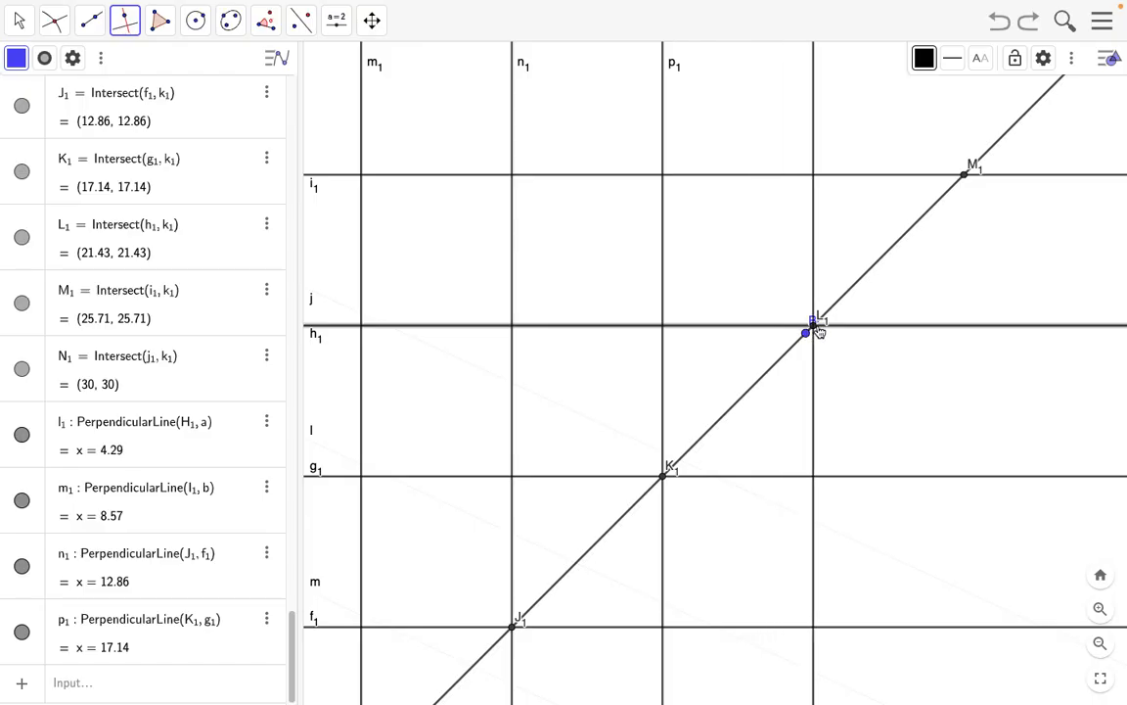
{"action": "left_click", "coordinate": [816, 328]}
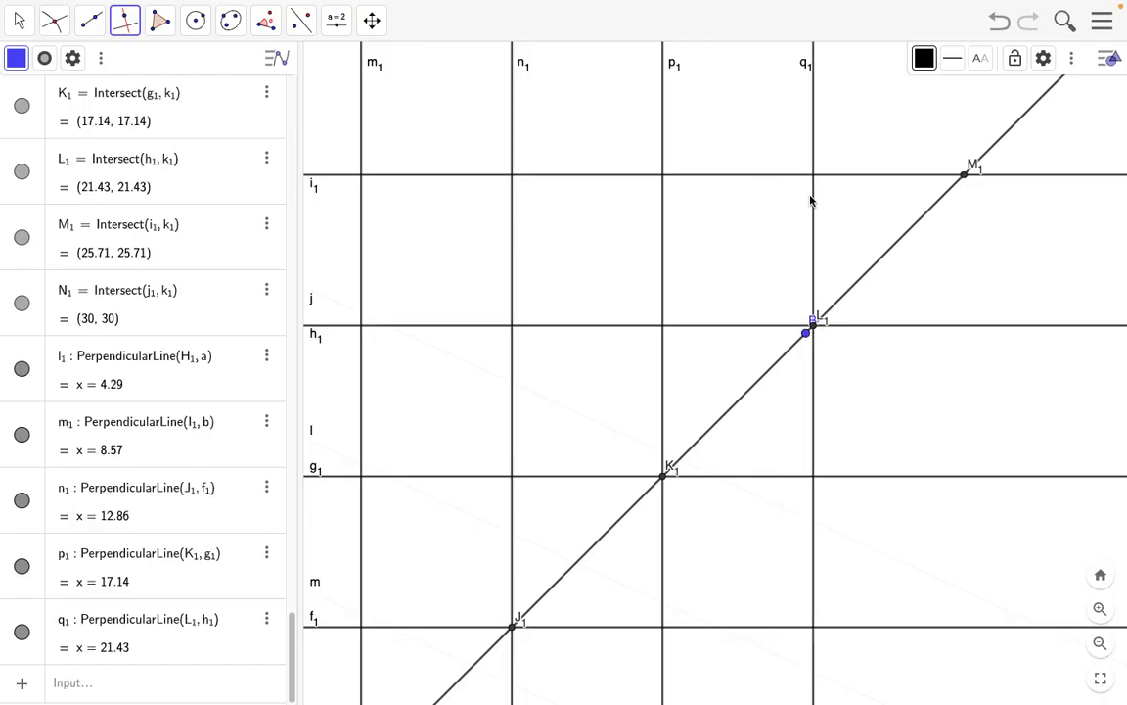
Draw a vertical line perpendicular to i₁ through M₁ and another perpendicular to j₁ through N₁.
{"action": "left_click", "coordinate": [870, 176]}
{"action": "left_click", "coordinate": [965, 175]}
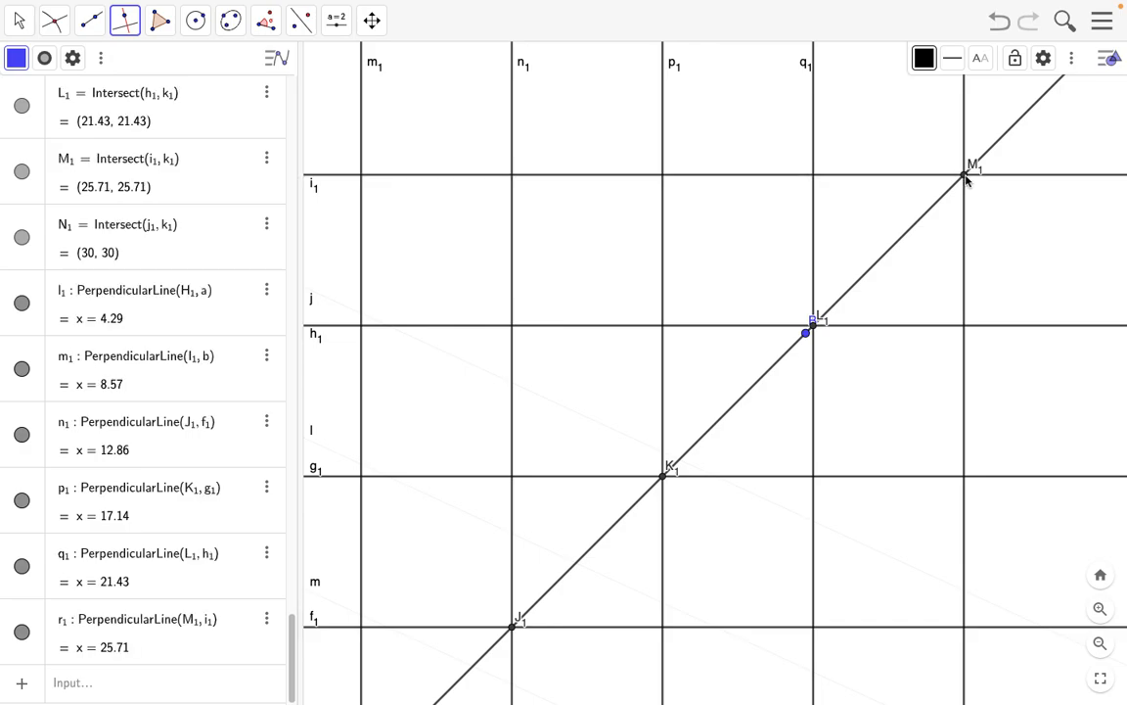
{"action": "scroll", "coordinate": [900, 216], "scroll_direction": "down", "scroll_amount": 5}
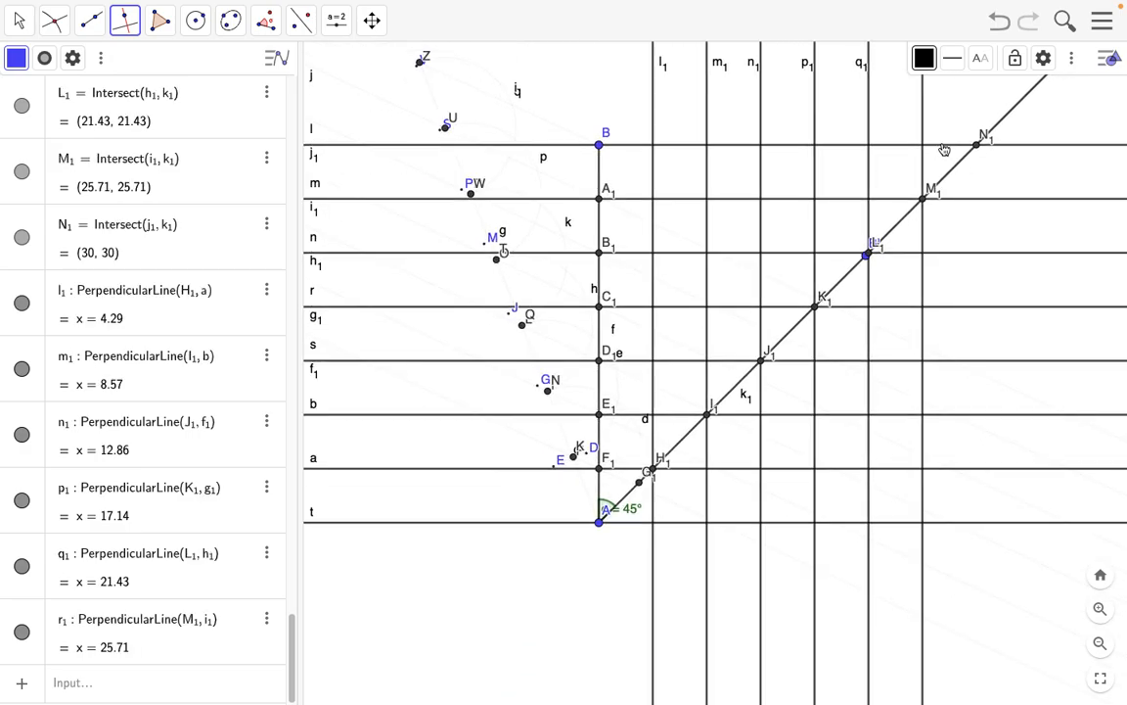
{"action": "left_click", "coordinate": [944, 145]}
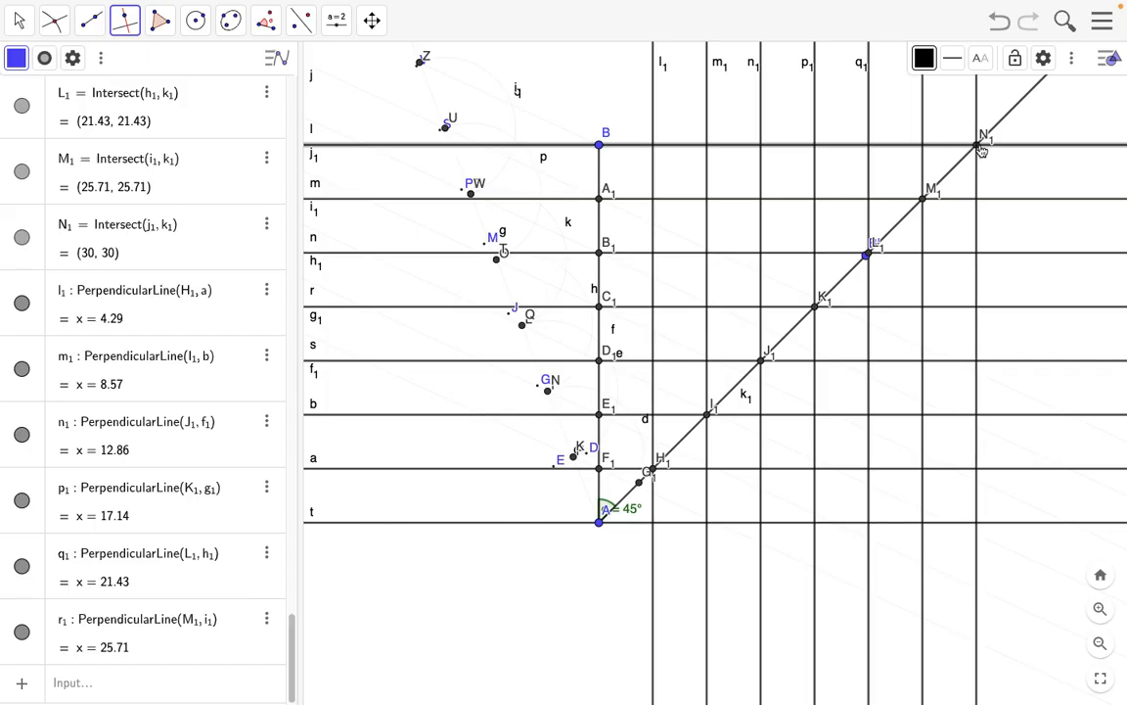
{"action": "left_click", "coordinate": [977, 144]}
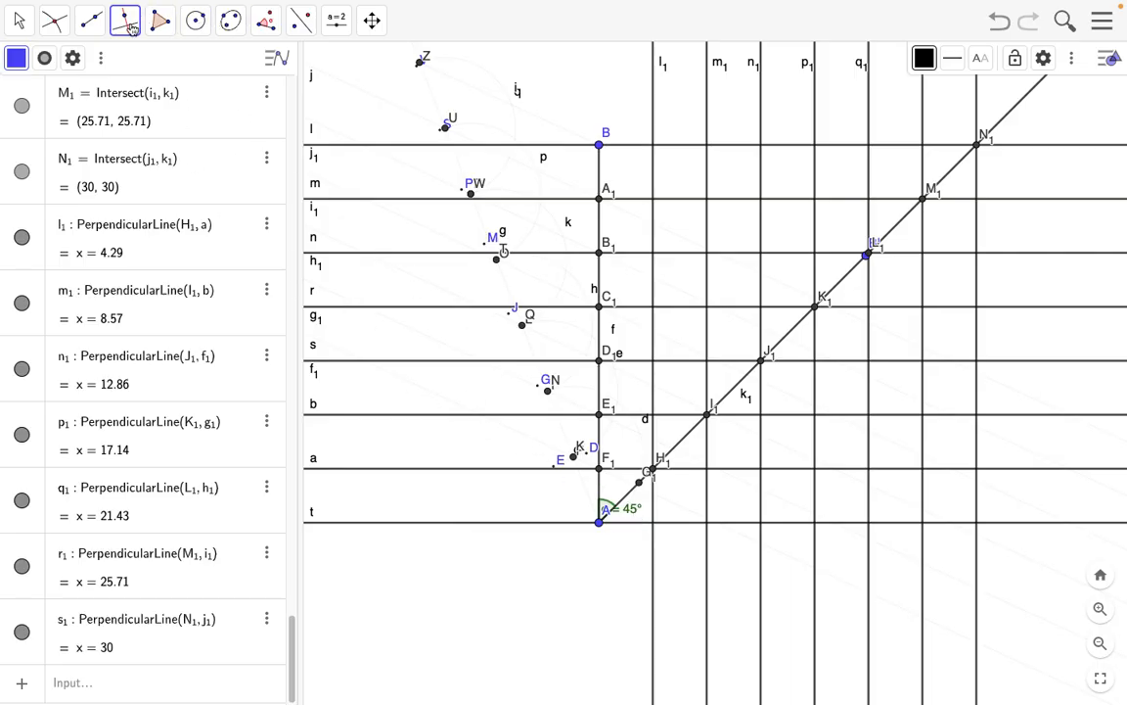
Measure the distance between segment AB and vertical line l₁ twice, near A and near B.
{"action": "left_click", "coordinate": [271, 20]}
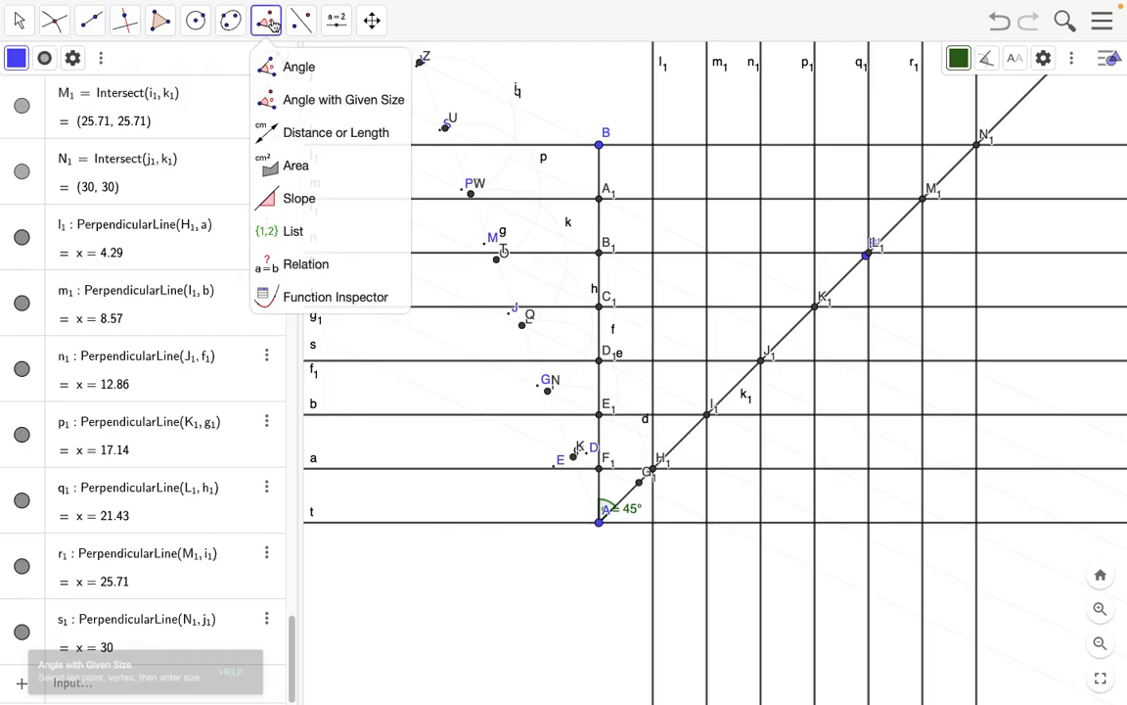
{"action": "left_click", "coordinate": [337, 134]}
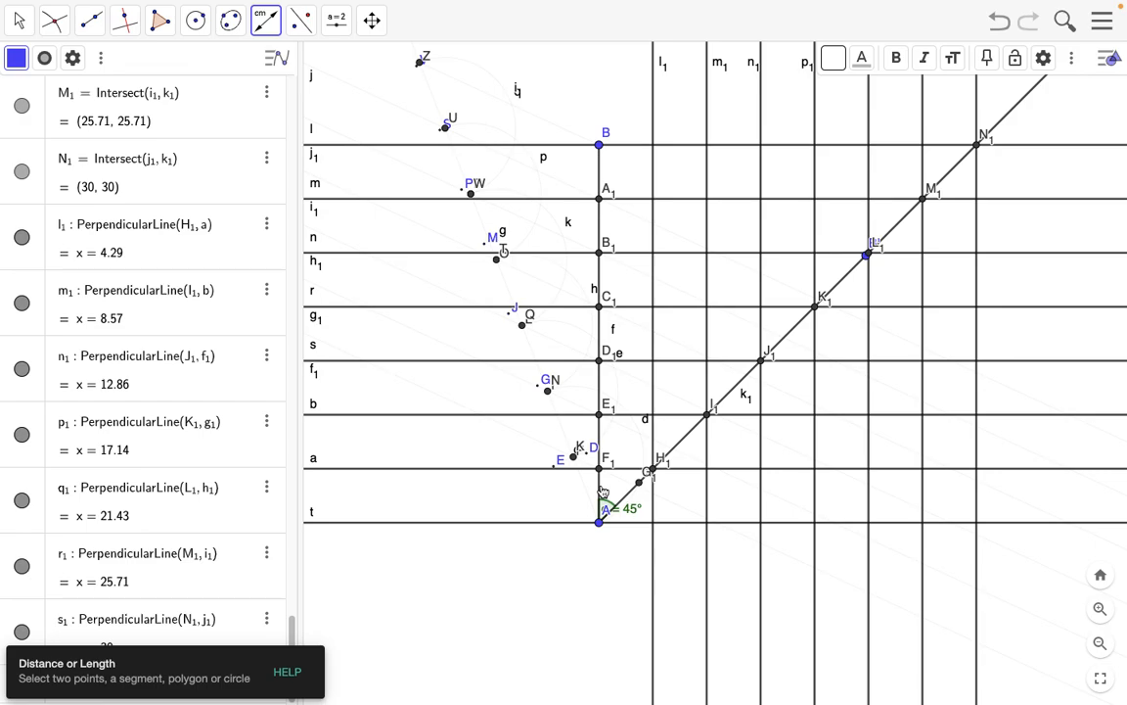
{"action": "left_click", "coordinate": [600, 492]}
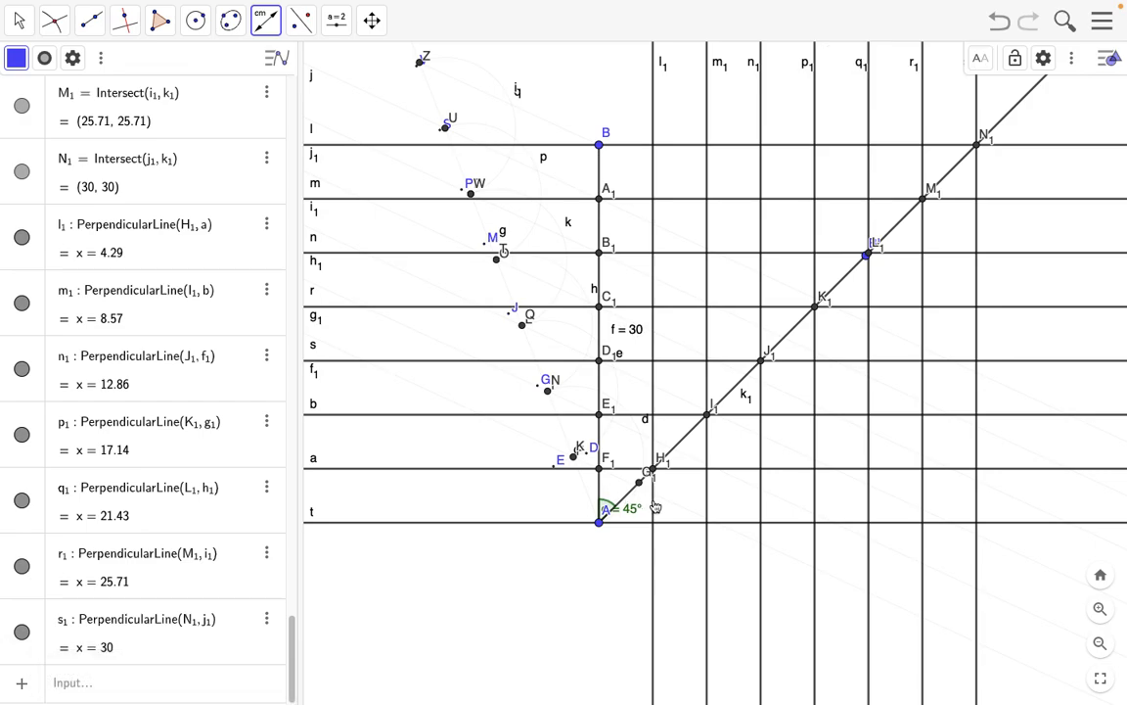
{"action": "left_click", "coordinate": [654, 506]}
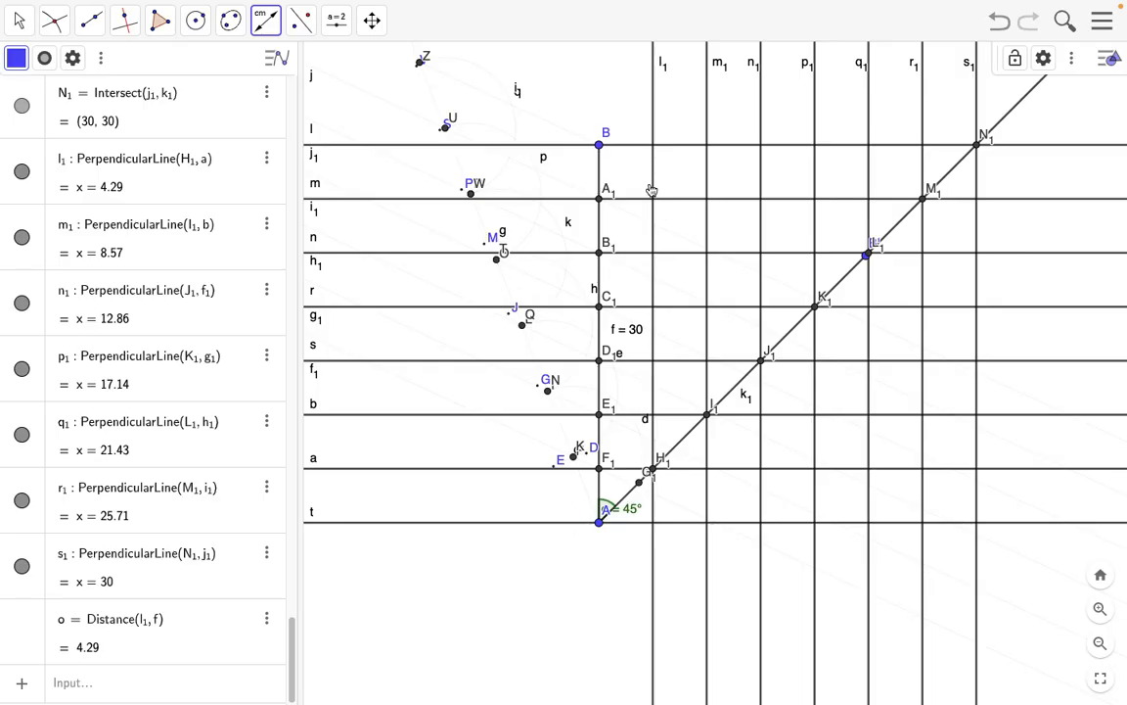
{"action": "left_click", "coordinate": [600, 170]}
{"action": "left_click", "coordinate": [654, 176]}
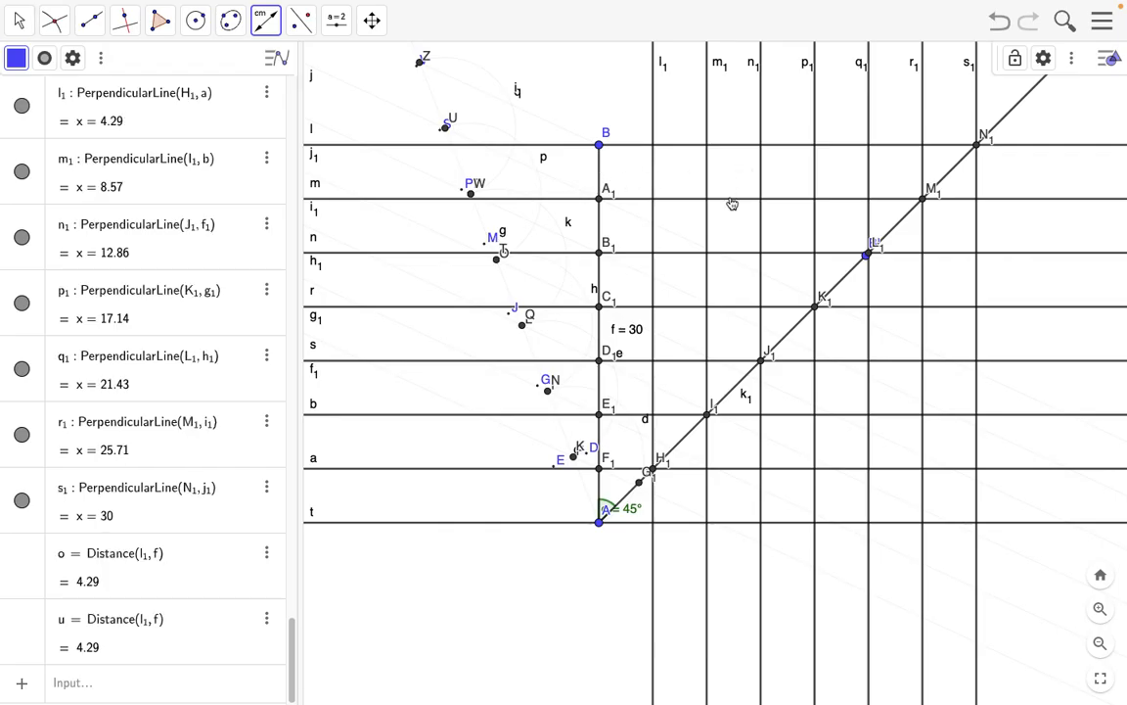
Measure the distance between the neighbouring vertical lines l₁ and m₁.
{"action": "scroll", "coordinate": [732, 203], "scroll_direction": "down", "scroll_amount": 3}
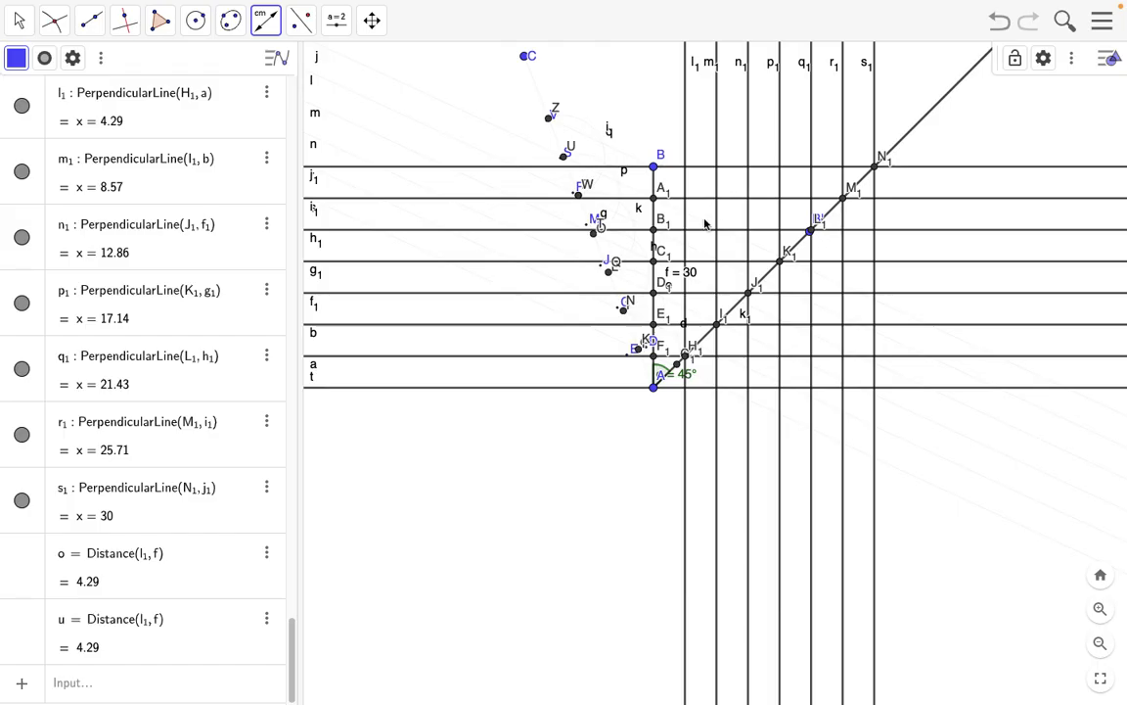
{"action": "left_click", "coordinate": [688, 507]}
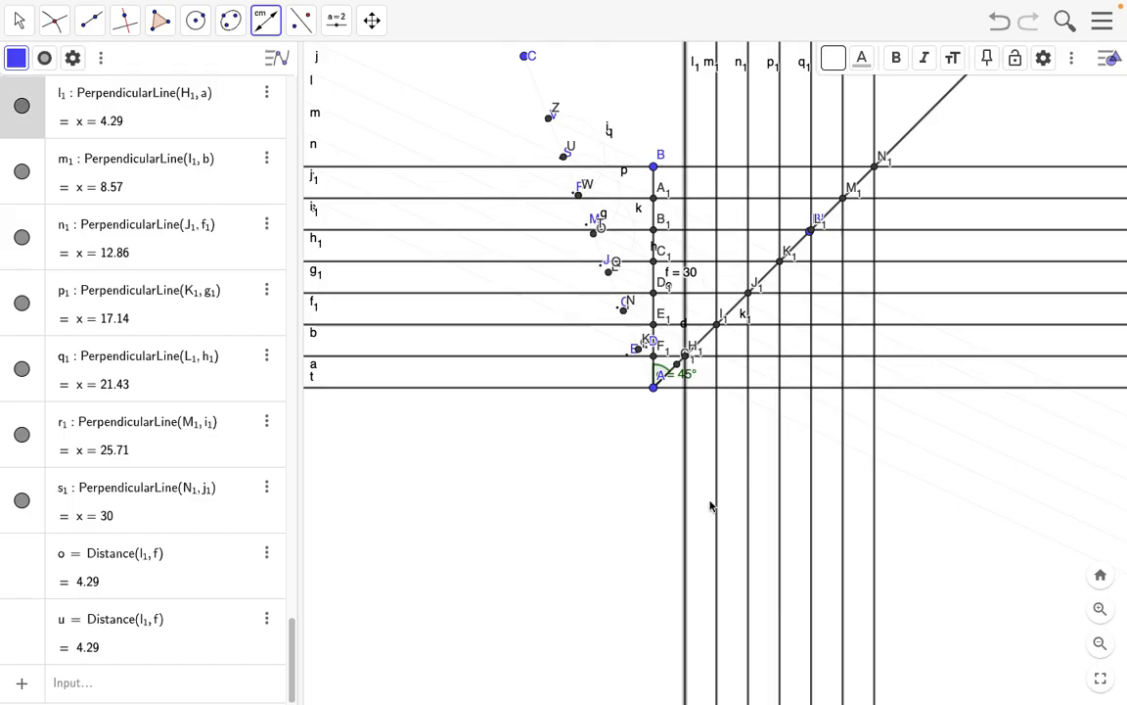
{"action": "left_click", "coordinate": [717, 508]}
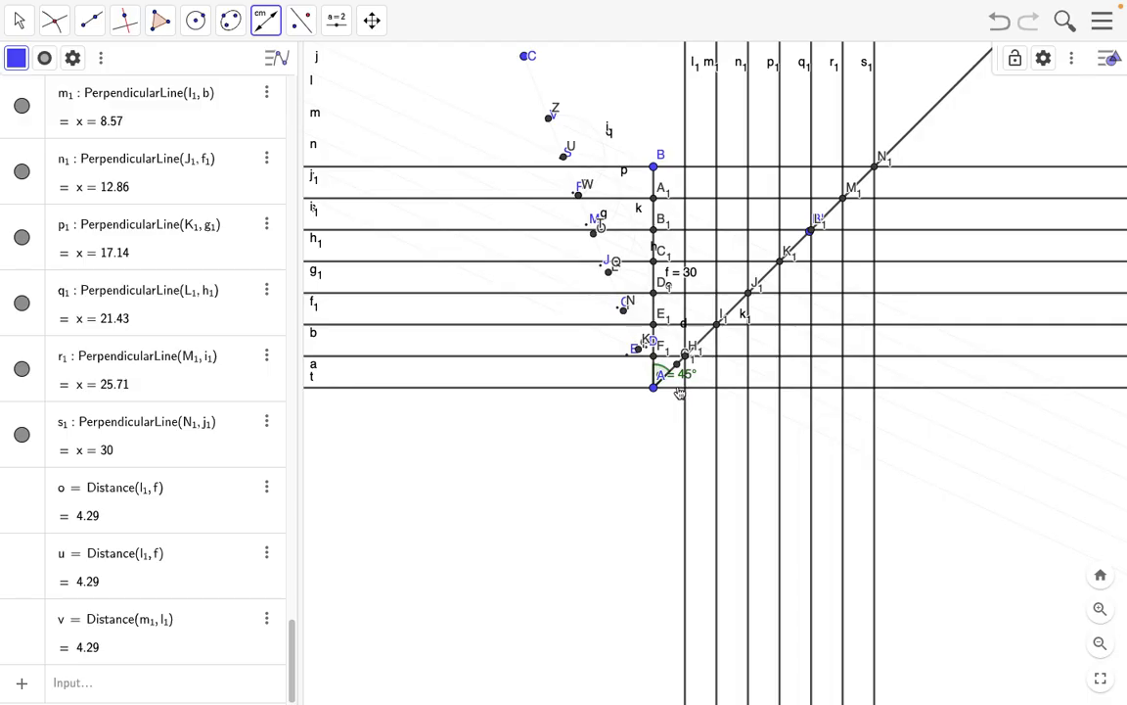
{"action": "left_click", "coordinate": [679, 390]}
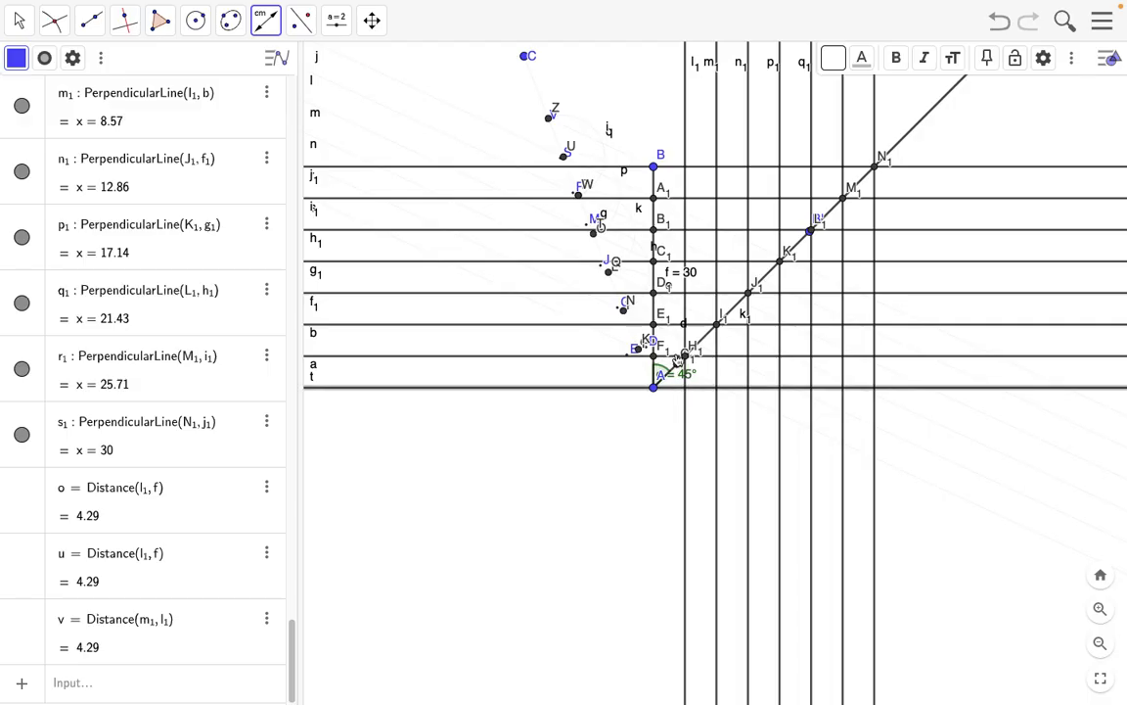
{"action": "left_click", "coordinate": [679, 357]}
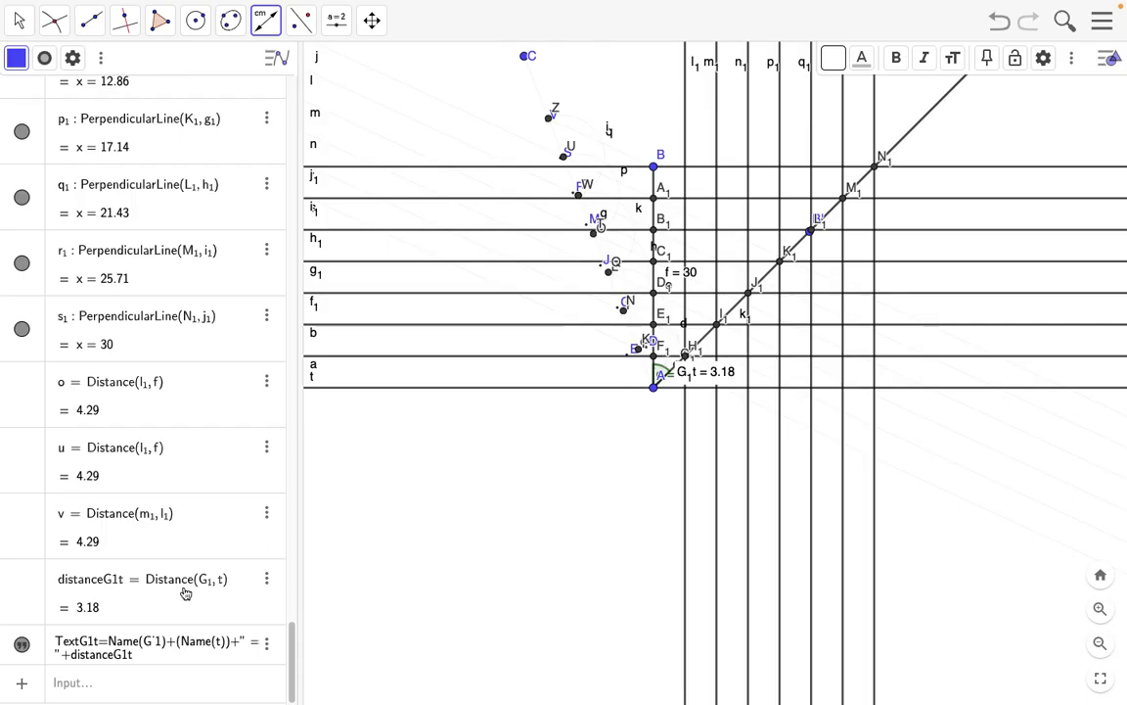
{"action": "left_click", "coordinate": [1000, 23]}
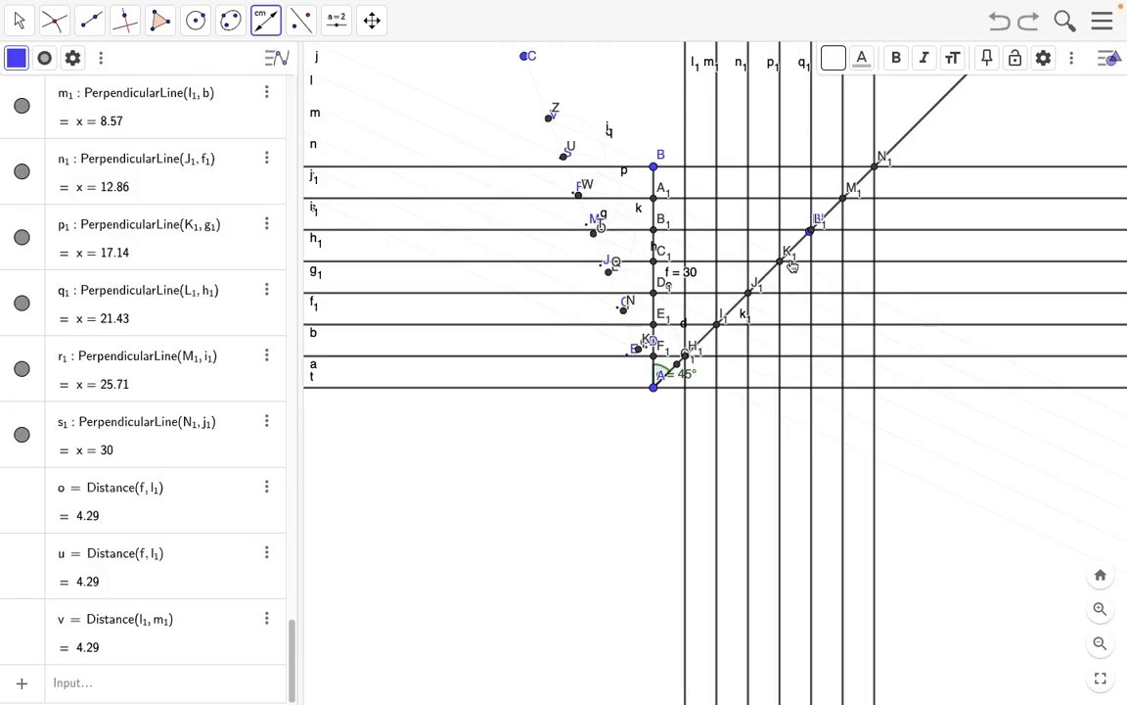
Measure the distance between the two lowest horizontal lines, t and a.
{"action": "left_click", "coordinate": [771, 391]}
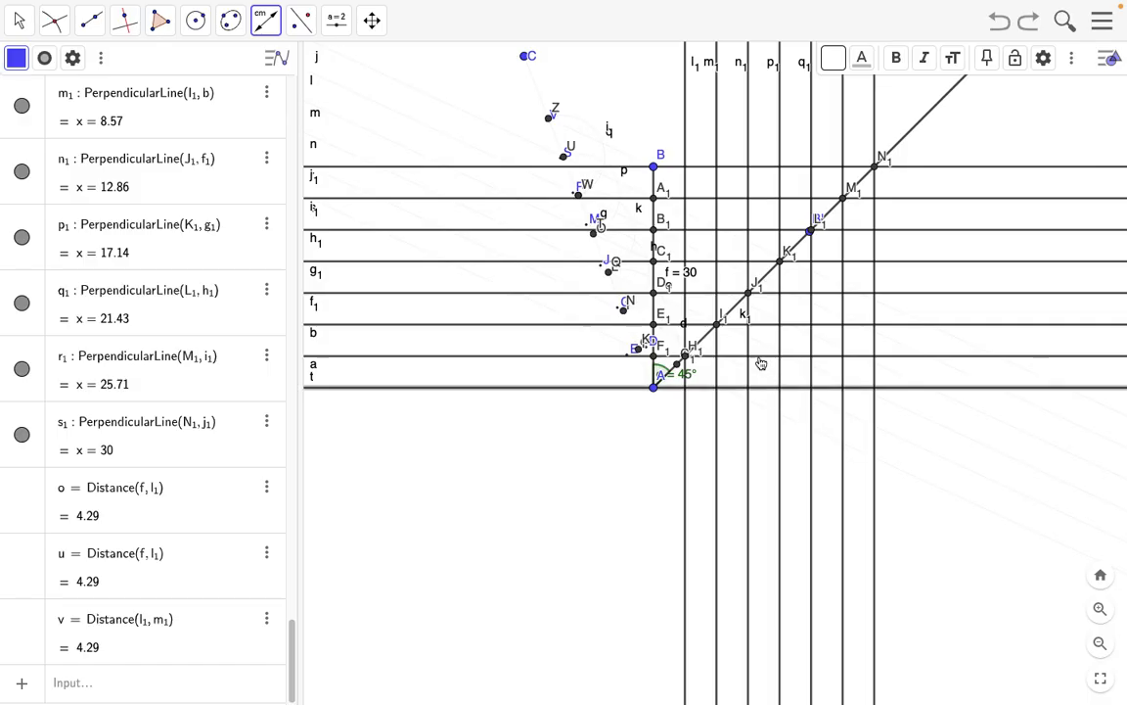
{"action": "left_click", "coordinate": [762, 357]}
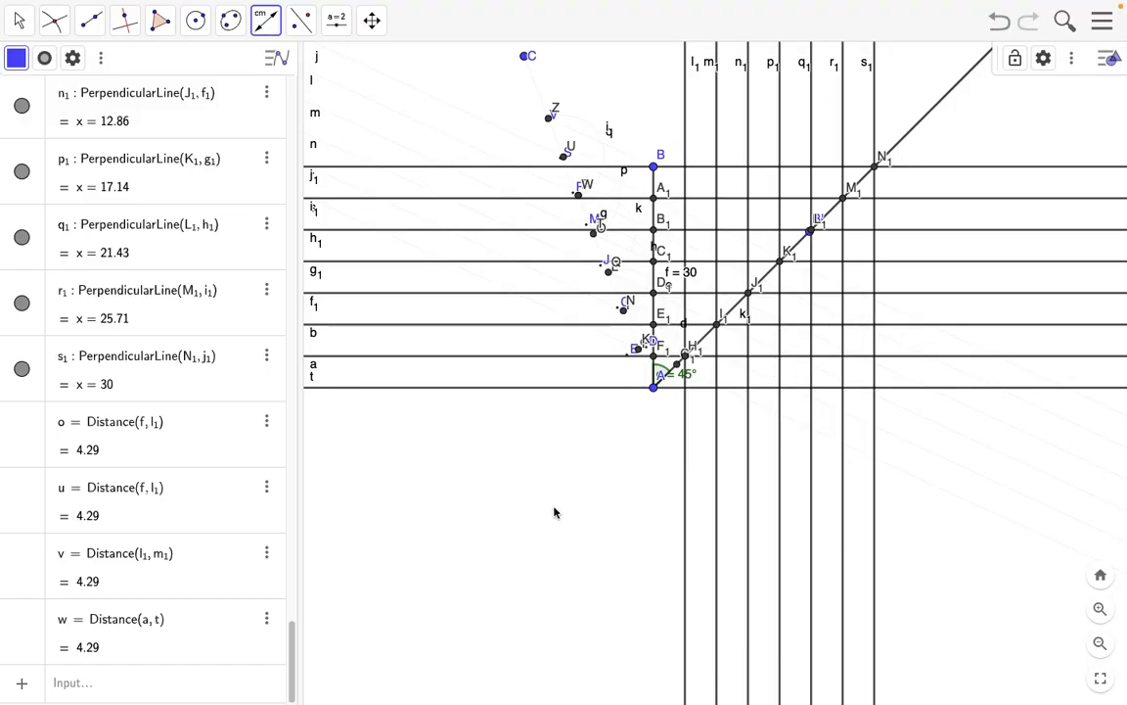
{"action": "left_click", "coordinate": [18, 19]}
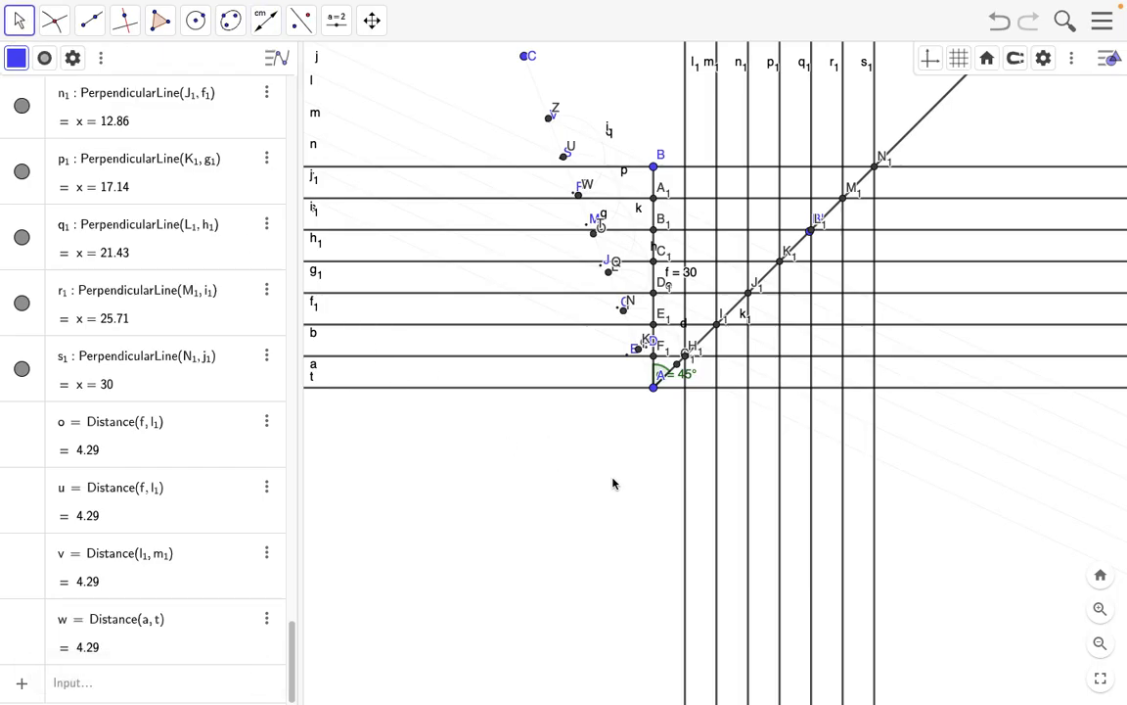
Construct a 90° counterclockwise Angle with Given Size using A as leg point and N₁ as vertex.
{"action": "left_click_drag", "start_coordinate": [607, 484], "coordinate": [398, 516]}
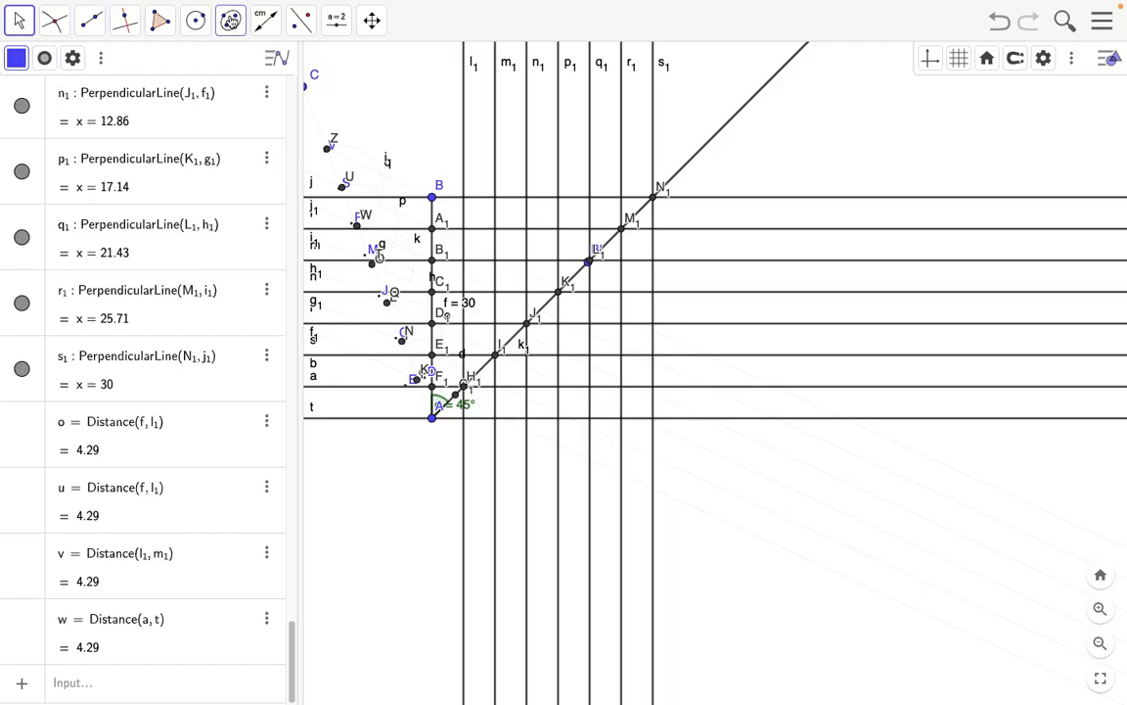
{"action": "left_click", "coordinate": [265, 20]}
{"action": "left_click", "coordinate": [297, 102]}
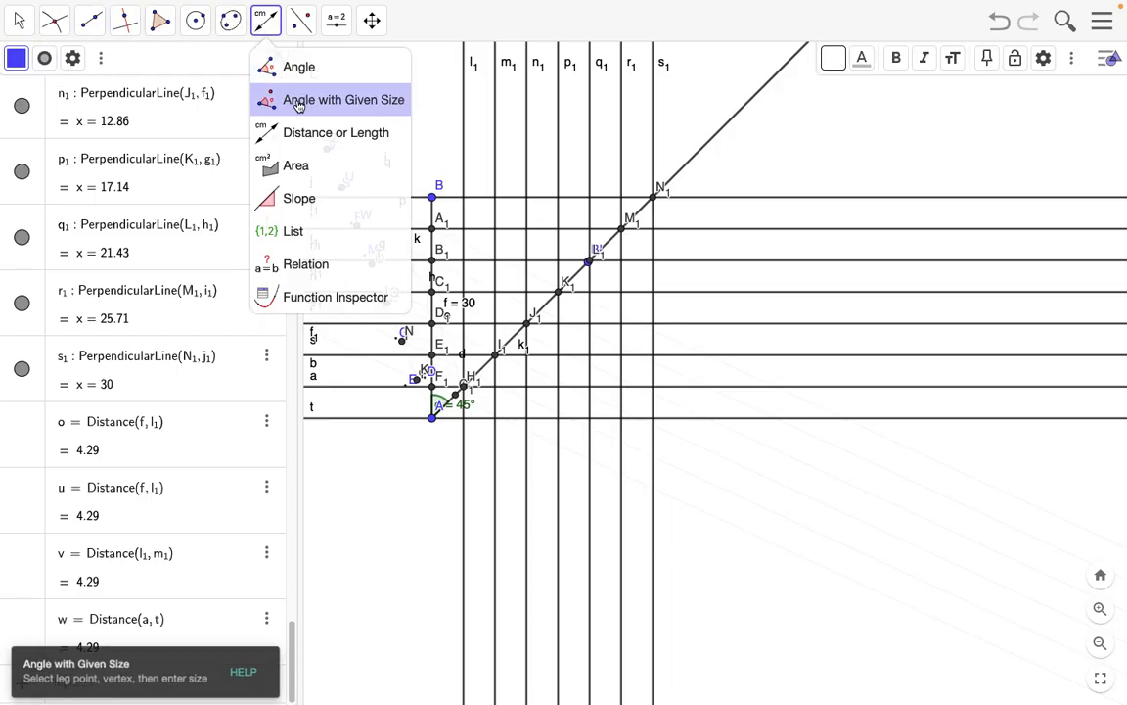
{"action": "left_click", "coordinate": [432, 419]}
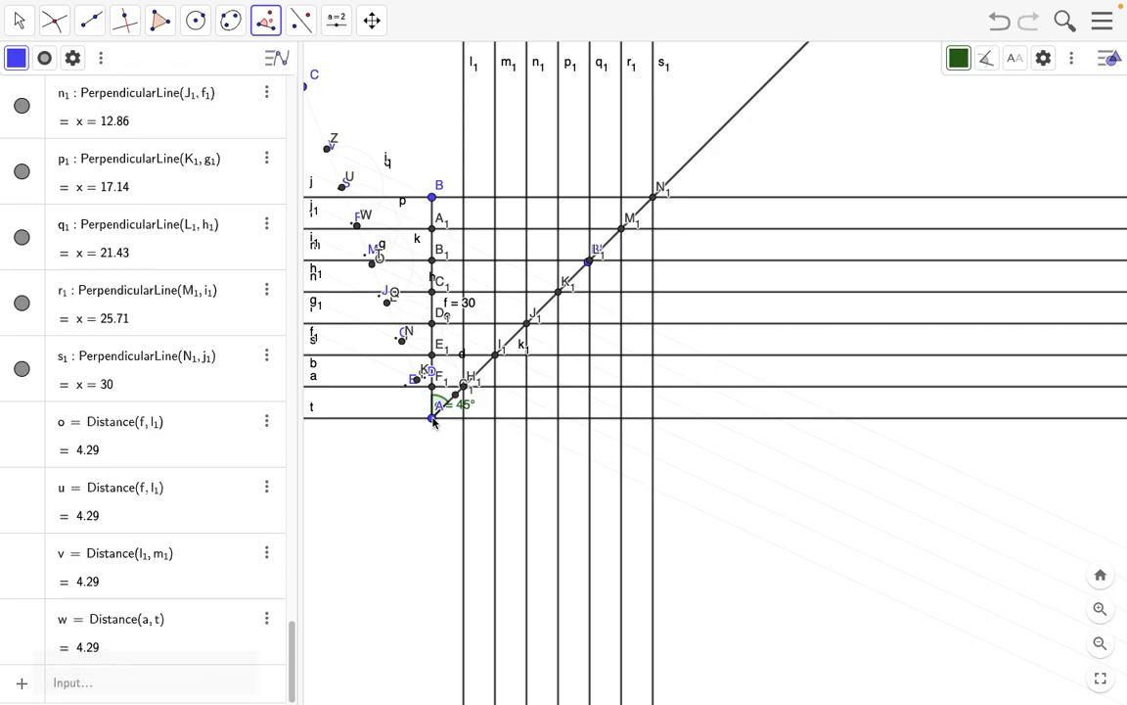
{"action": "left_click", "coordinate": [654, 199]}
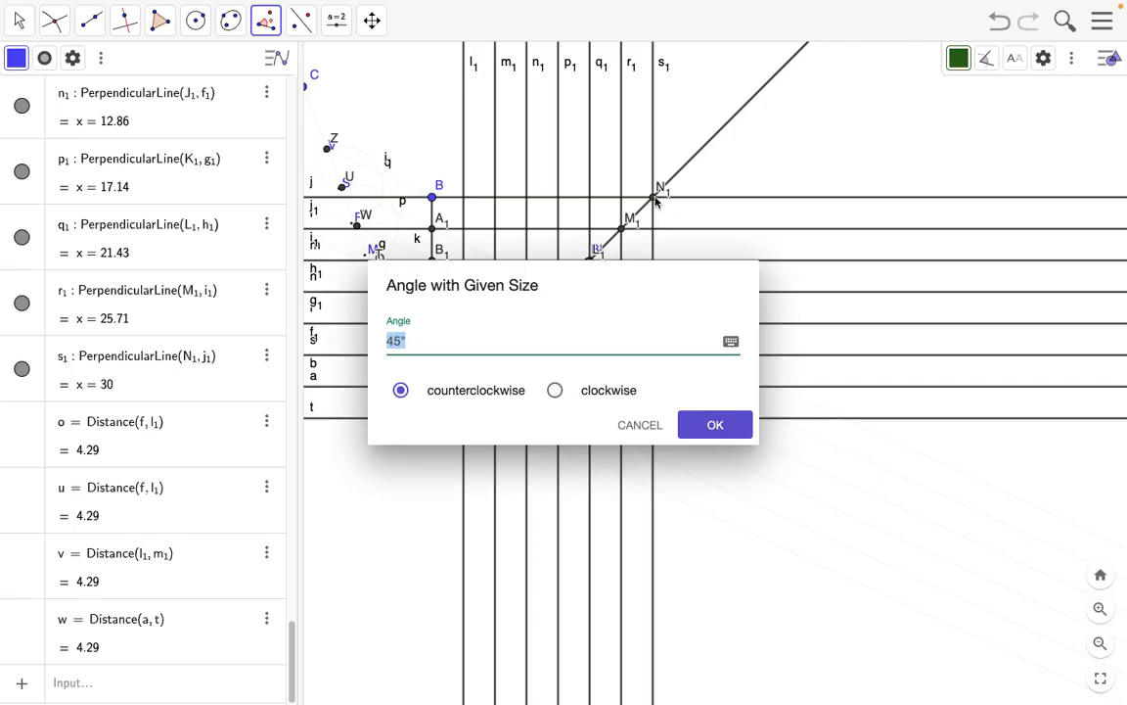
{"action": "left_click", "coordinate": [400, 342]}
{"action": "key", "text": "BackSpace"}
{"action": "key", "text": "BackSpace"}
{"action": "left_click", "coordinate": [717, 427]}
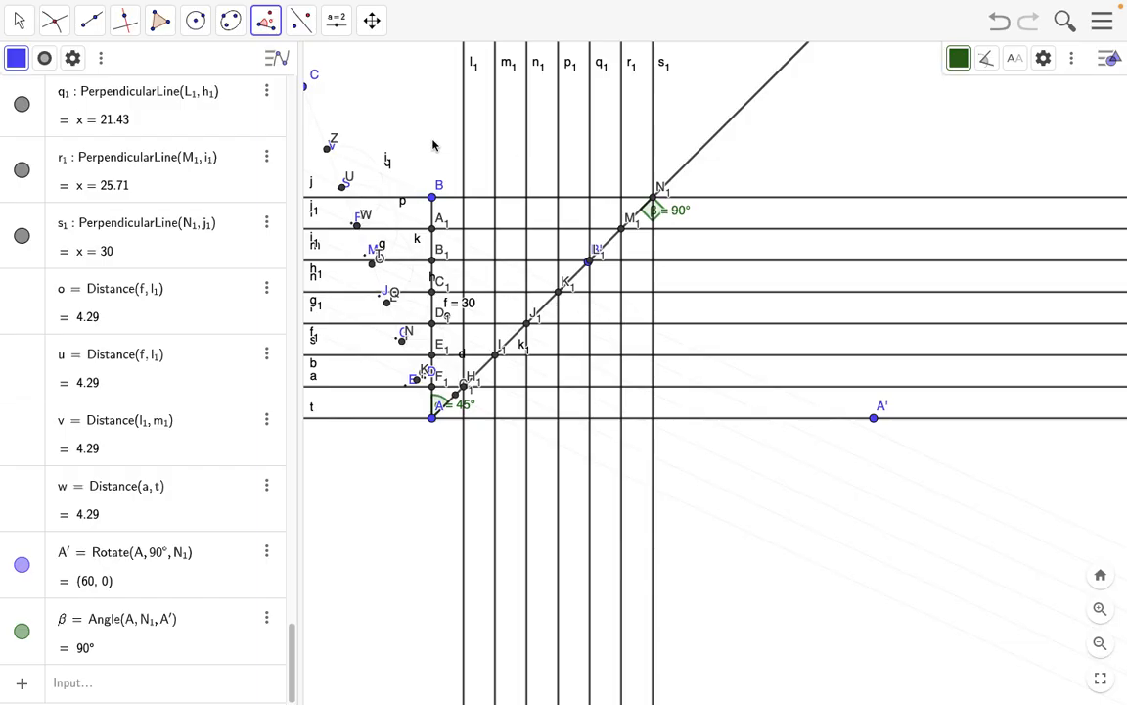
Draw a segment from N₁ to the rotated point A′ on line t.
{"action": "left_click", "coordinate": [93, 25]}
{"action": "left_click", "coordinate": [116, 98]}
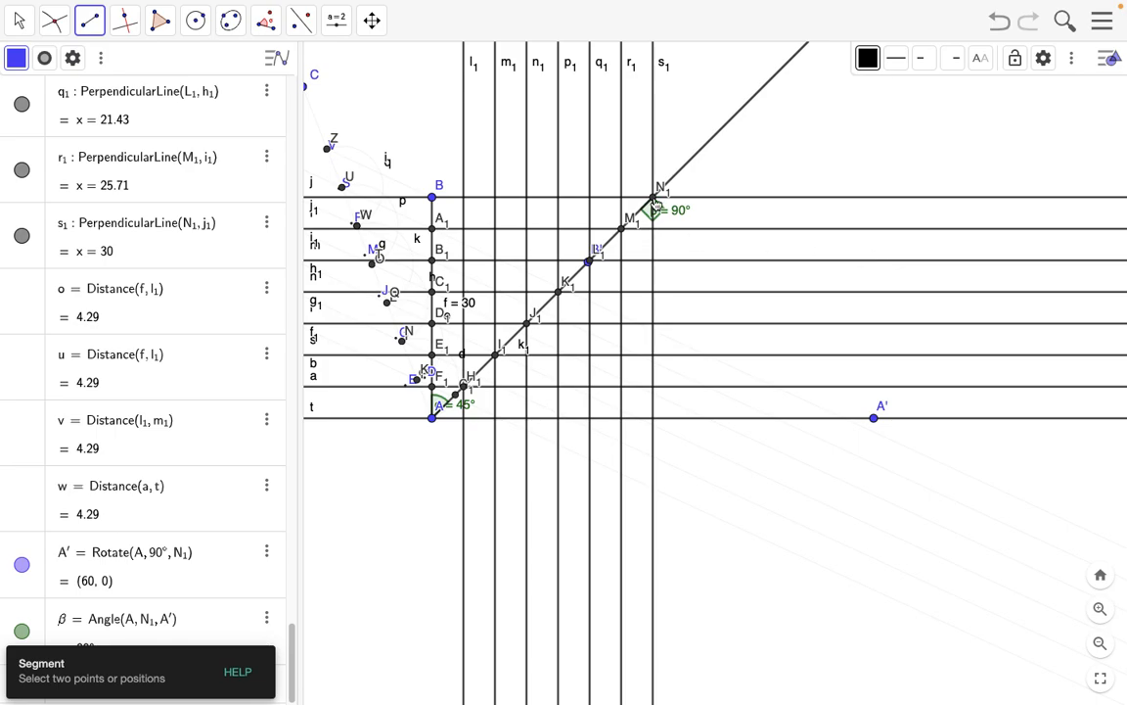
{"action": "left_click", "coordinate": [654, 197]}
{"action": "left_click", "coordinate": [875, 419]}
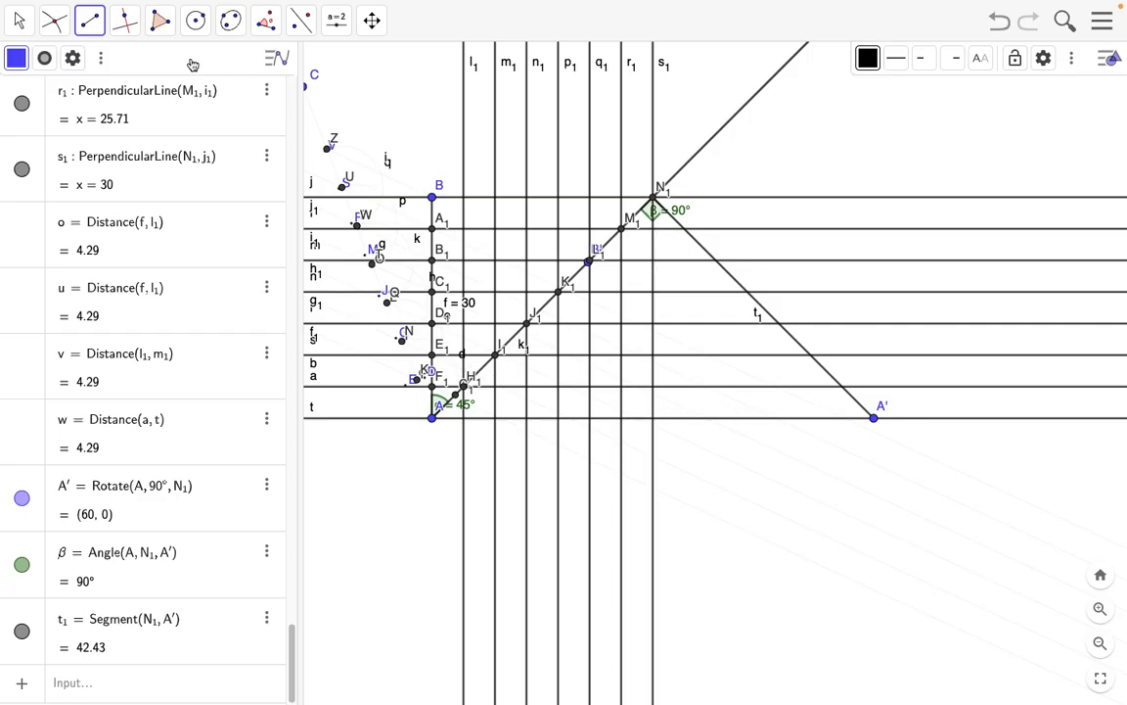
Use Intersect to mark where segment t₁ crosses the horizontal lines i₁, h₁ and g₁.
{"action": "left_click", "coordinate": [54, 21]}
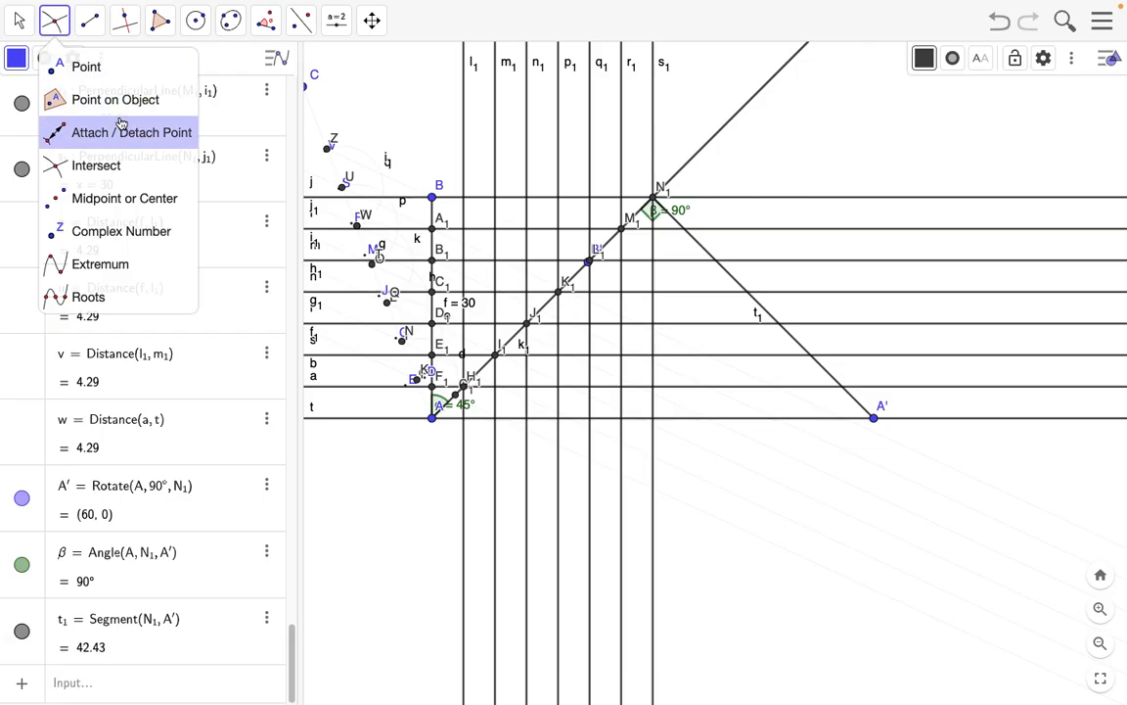
{"action": "left_click", "coordinate": [154, 174]}
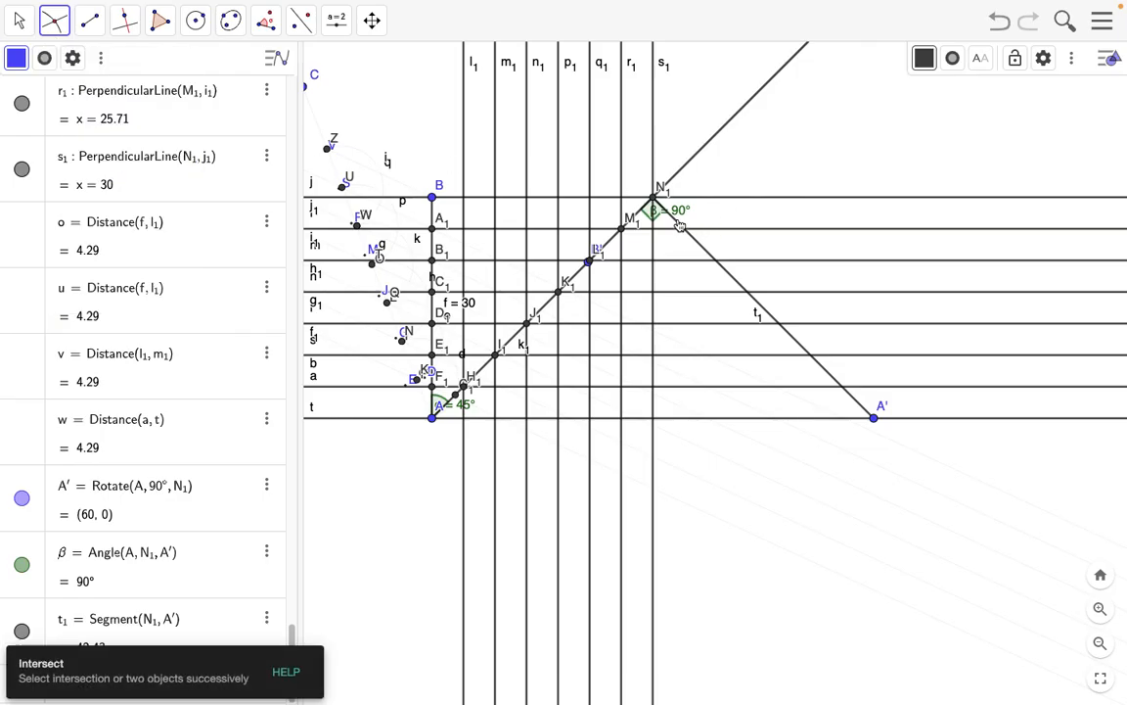
{"action": "left_click", "coordinate": [674, 227]}
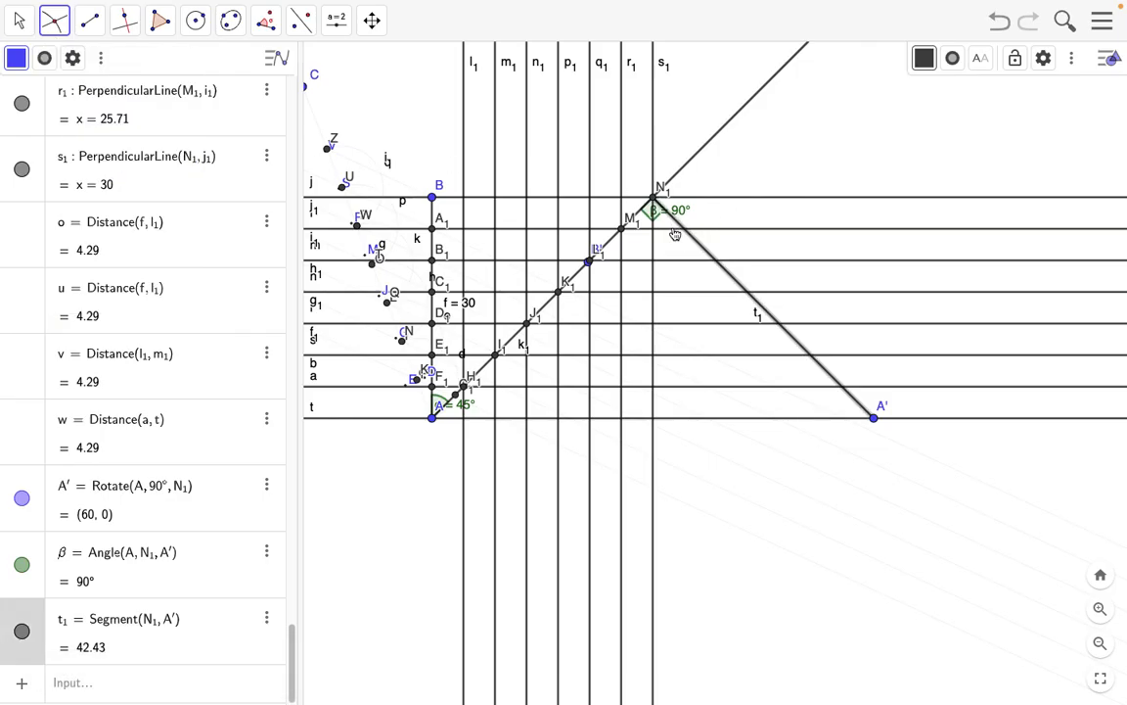
{"action": "left_click", "coordinate": [675, 231]}
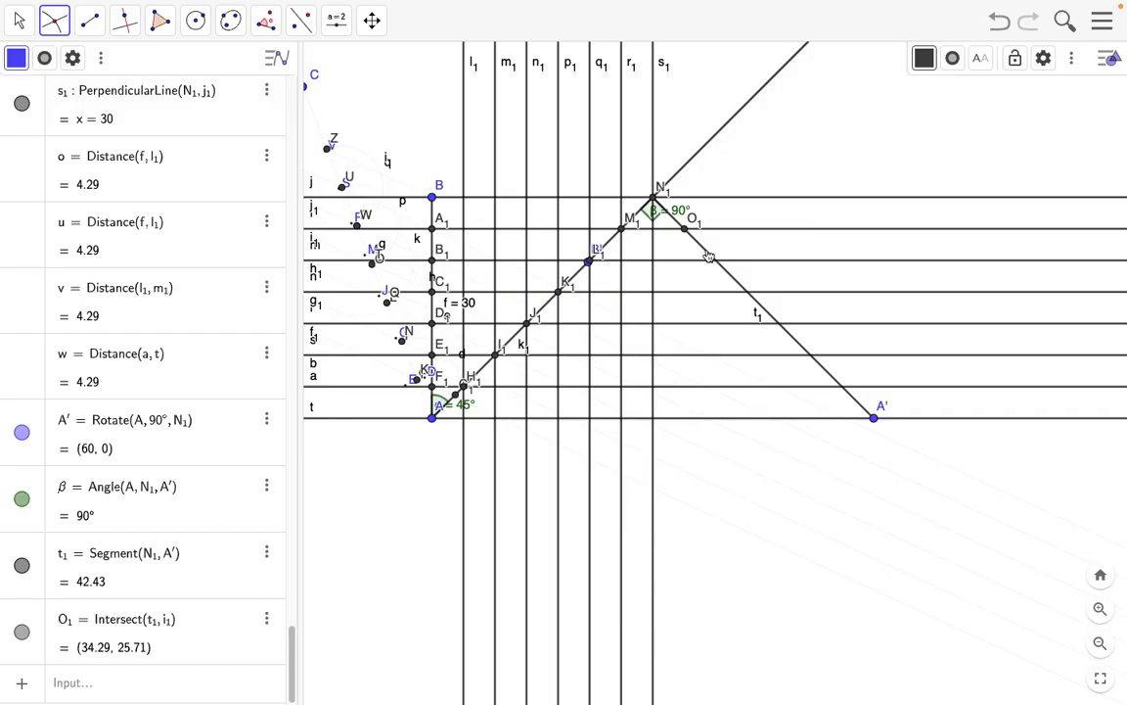
{"action": "left_click", "coordinate": [705, 252]}
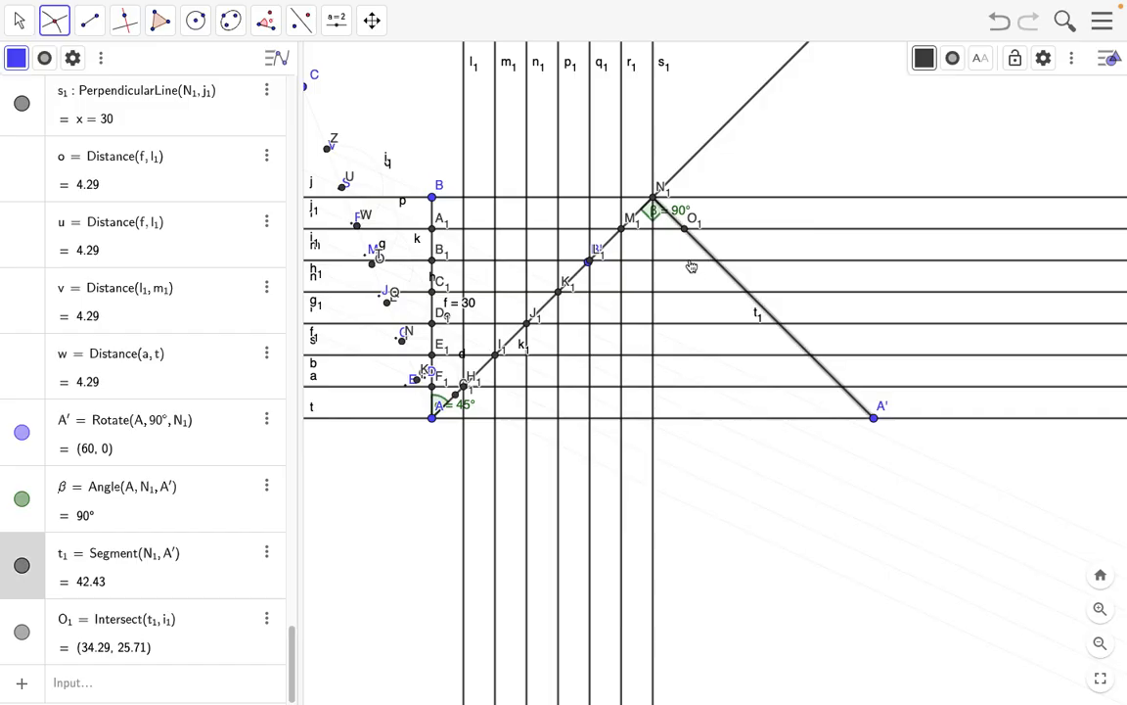
{"action": "left_click", "coordinate": [693, 261]}
{"action": "left_click", "coordinate": [736, 283]}
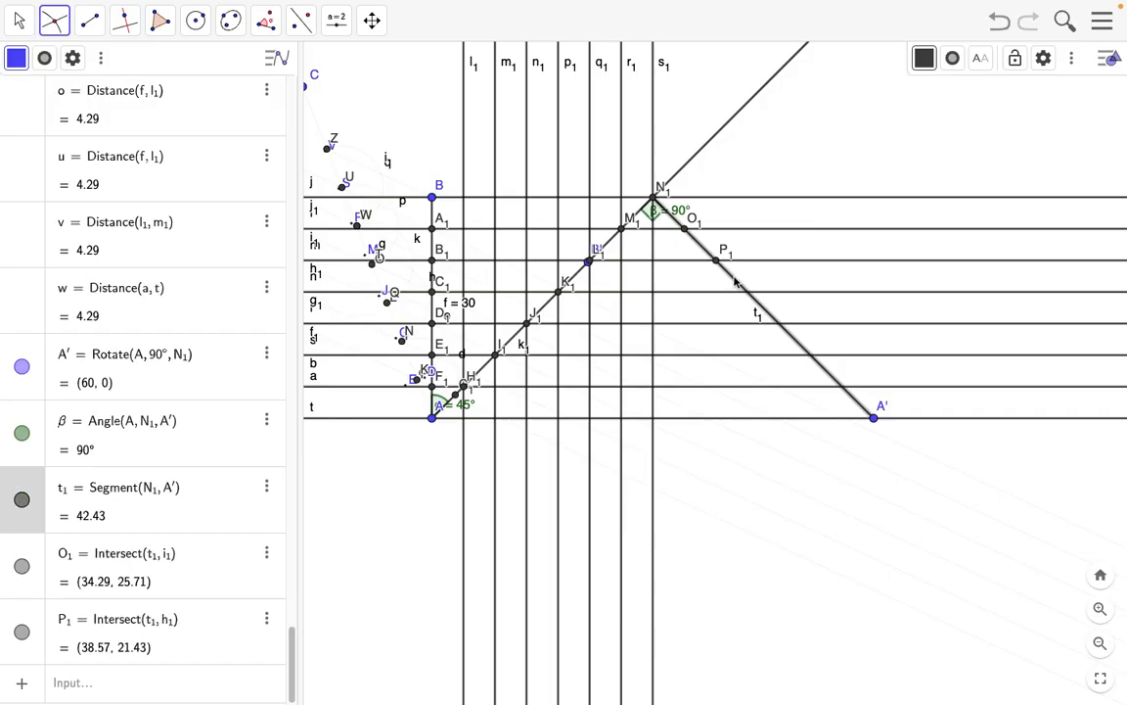
{"action": "left_click", "coordinate": [725, 293]}
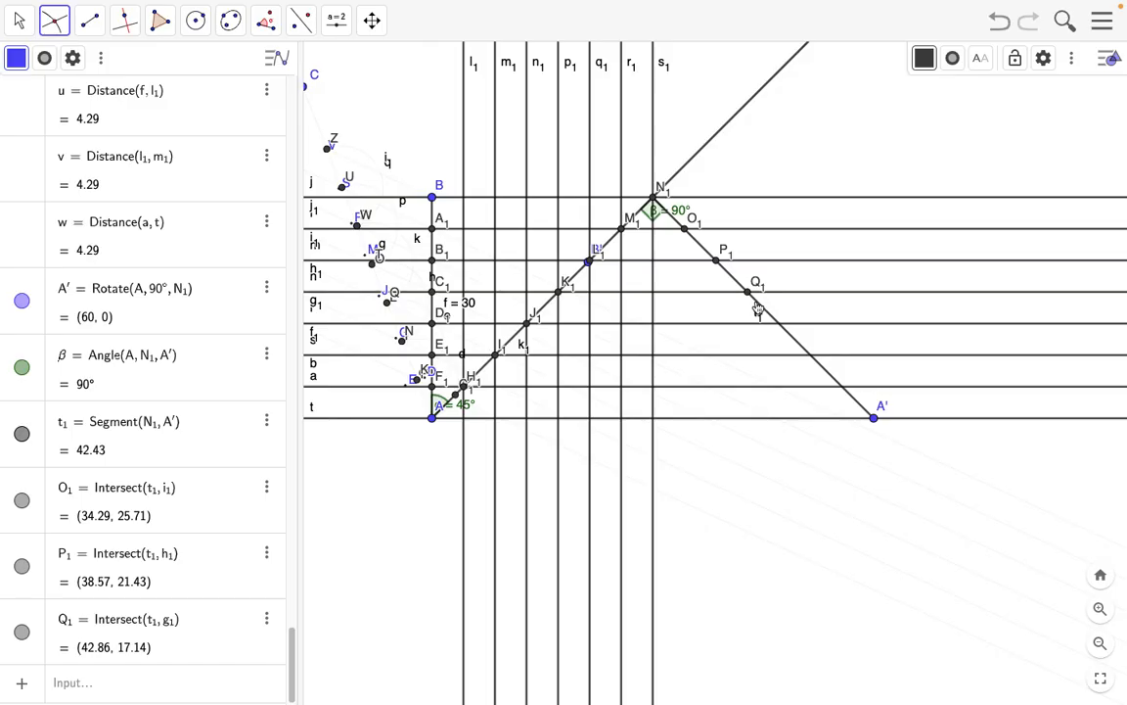
Mark the intersections of segment t₁ with the three lower horizontal lines f₁, b and a.
{"action": "left_click", "coordinate": [768, 312]}
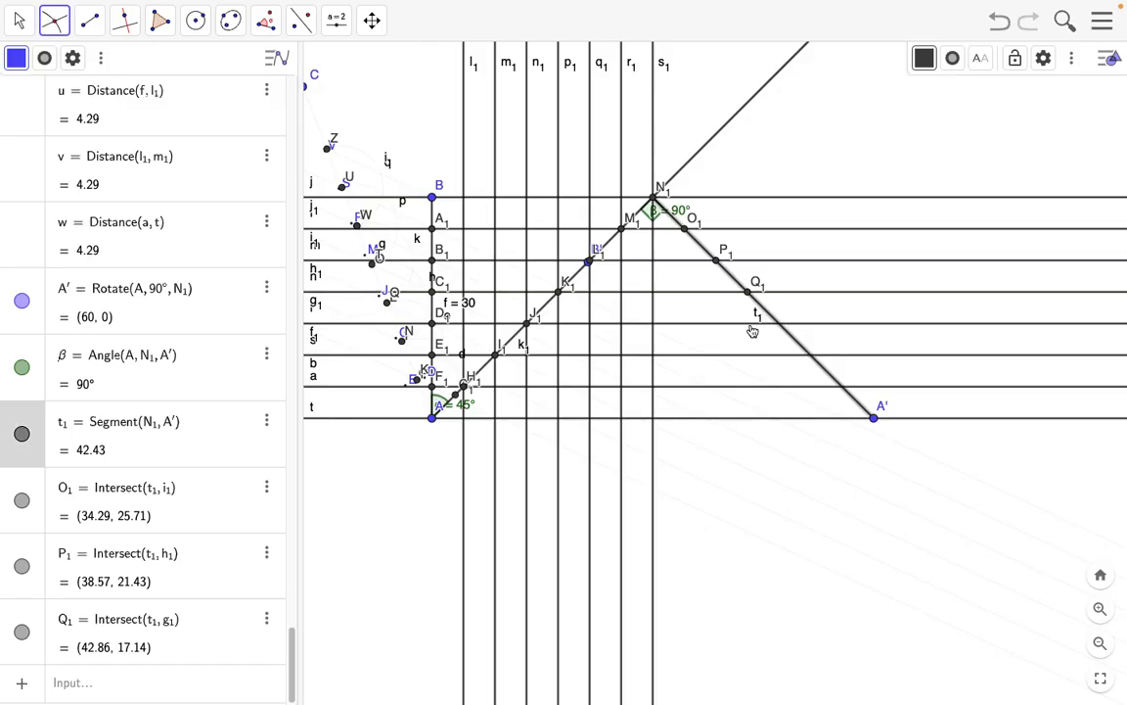
{"action": "left_click", "coordinate": [751, 327]}
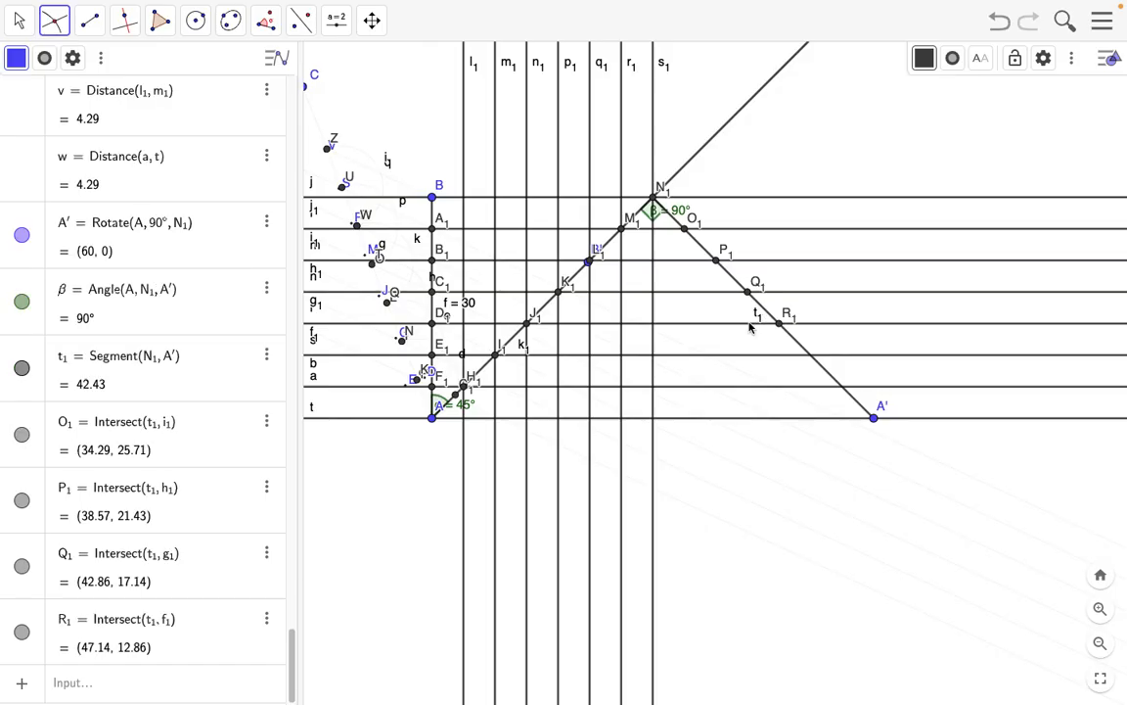
{"action": "left_click", "coordinate": [798, 345]}
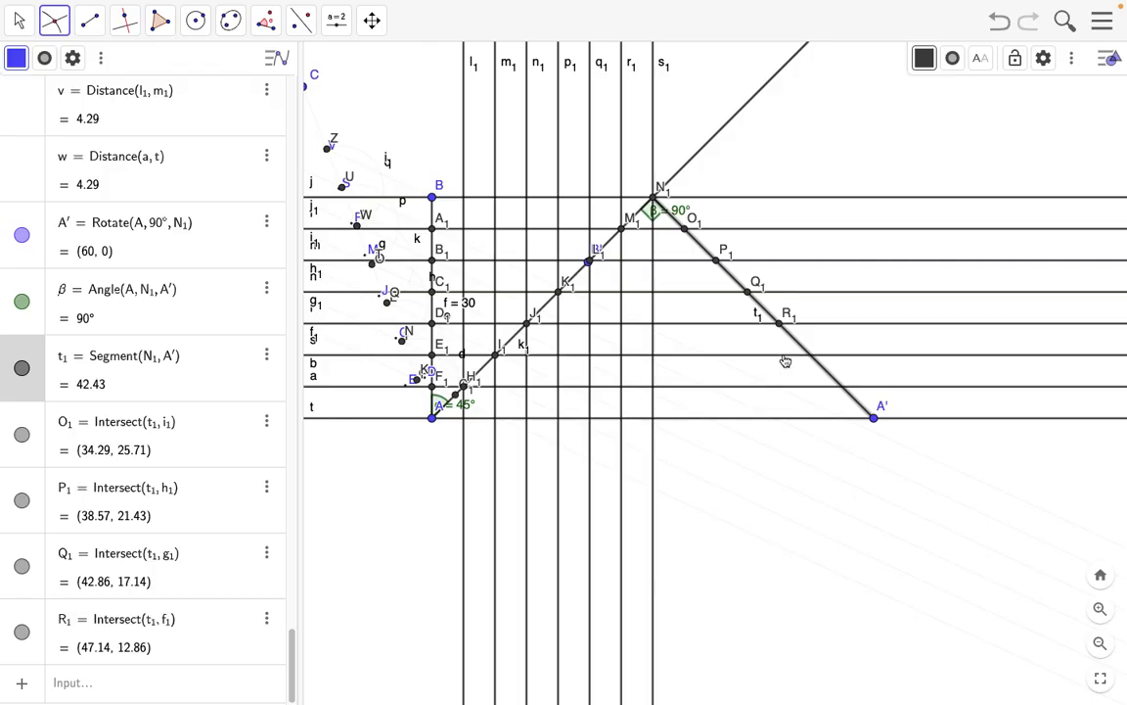
{"action": "left_click", "coordinate": [786, 356]}
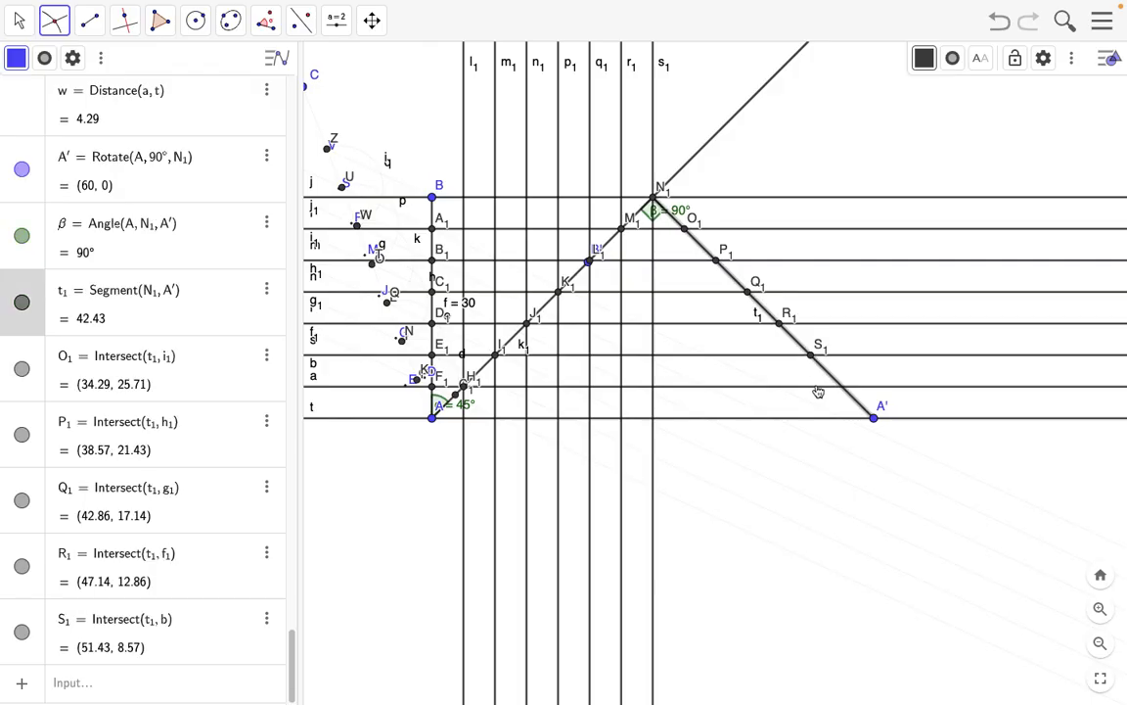
{"action": "left_click", "coordinate": [820, 391]}
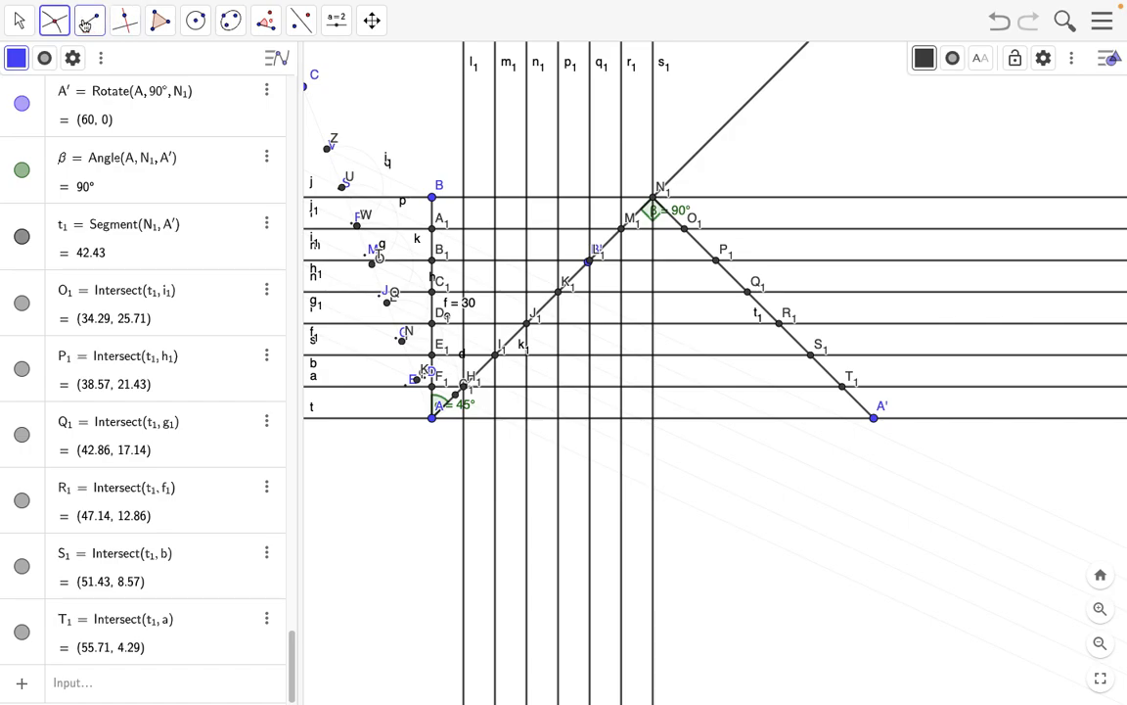
Construct perpendicular lines through O₁, P₁ and Q₁ to their respective horizontal lines i₁, h₁ and g₁.
{"action": "left_click", "coordinate": [125, 23]}
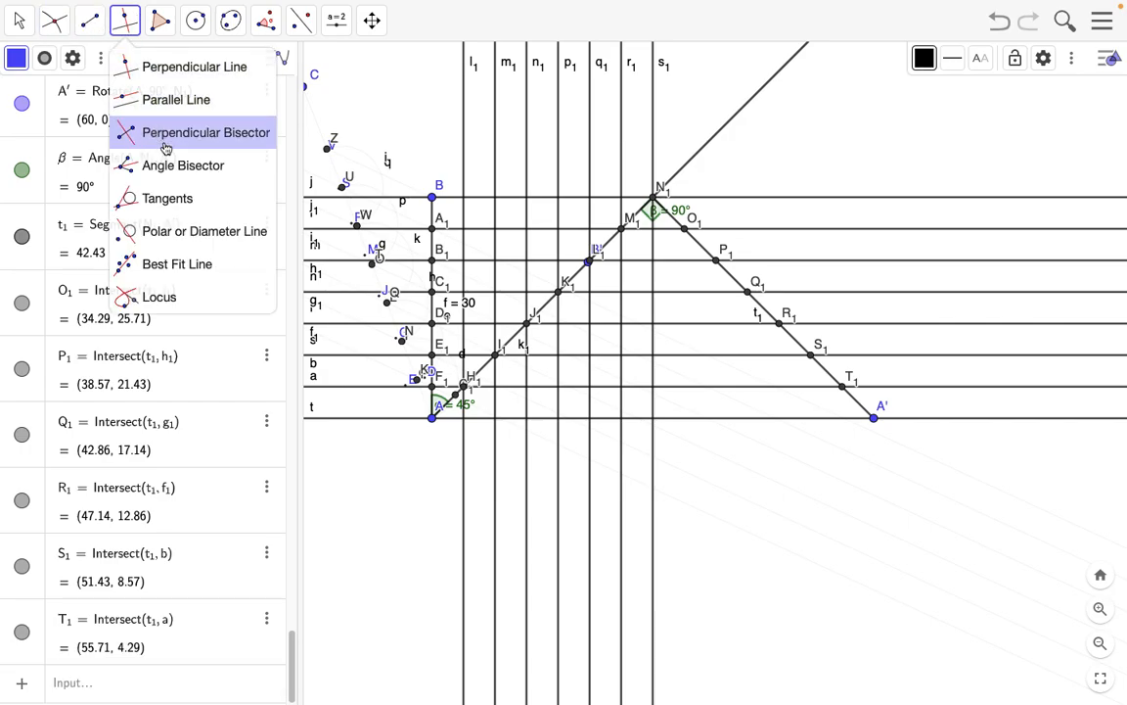
{"action": "left_click", "coordinate": [196, 68]}
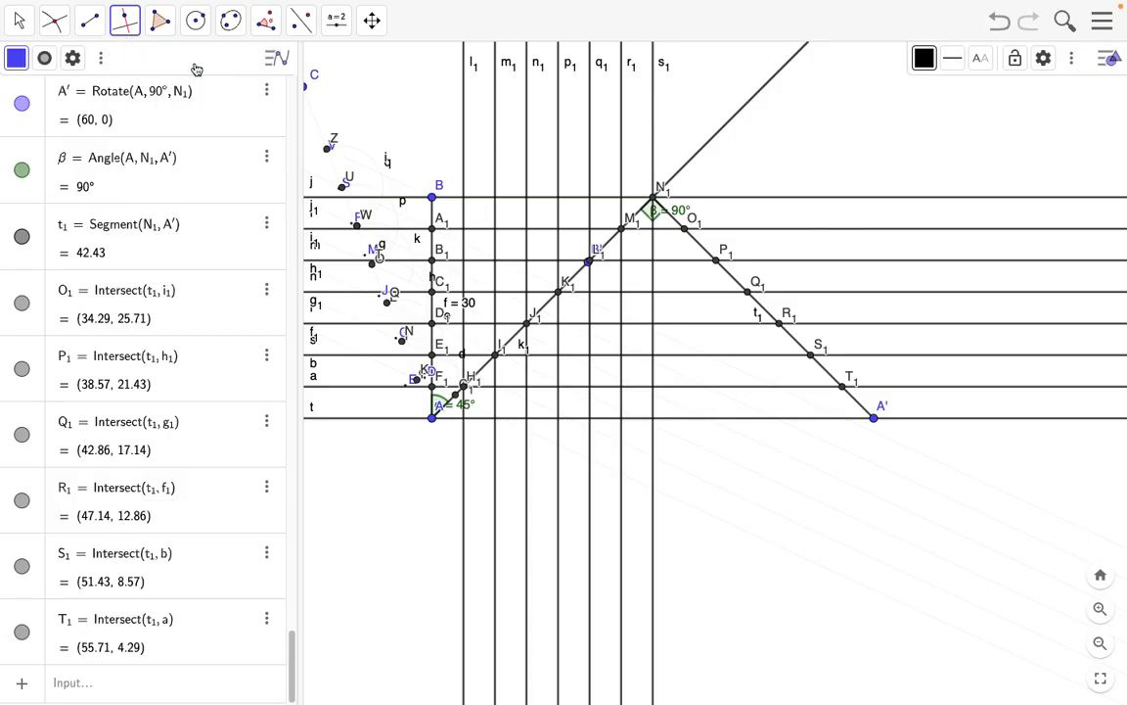
{"action": "left_click", "coordinate": [686, 230]}
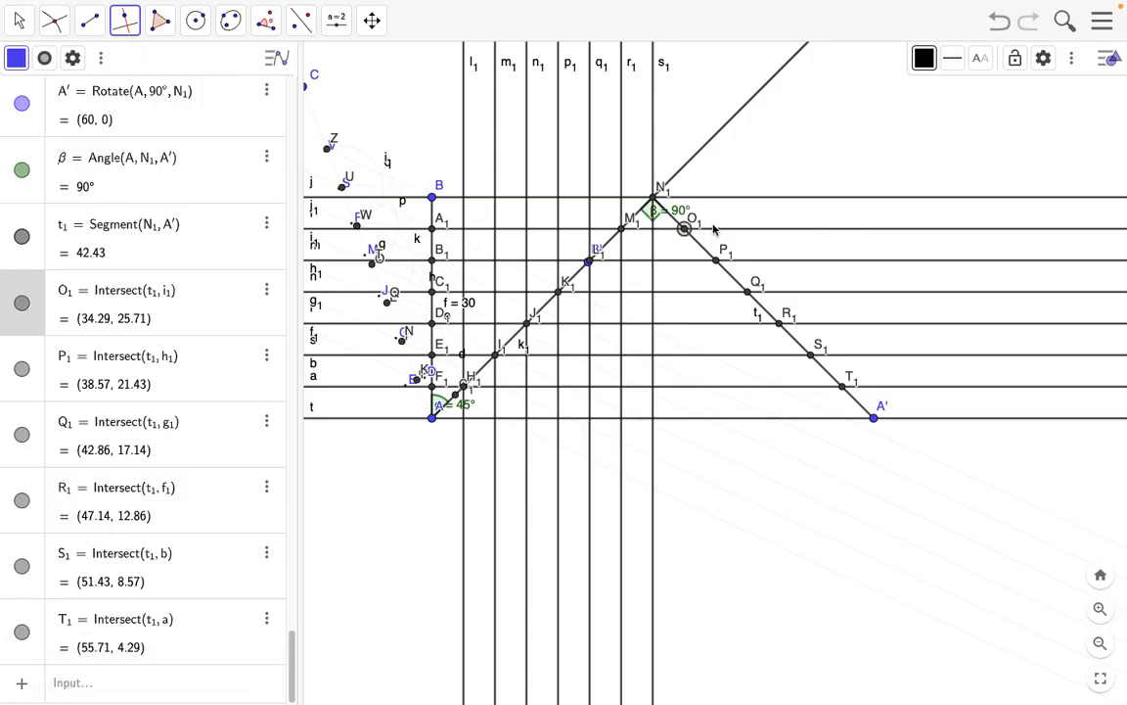
{"action": "left_click", "coordinate": [717, 233]}
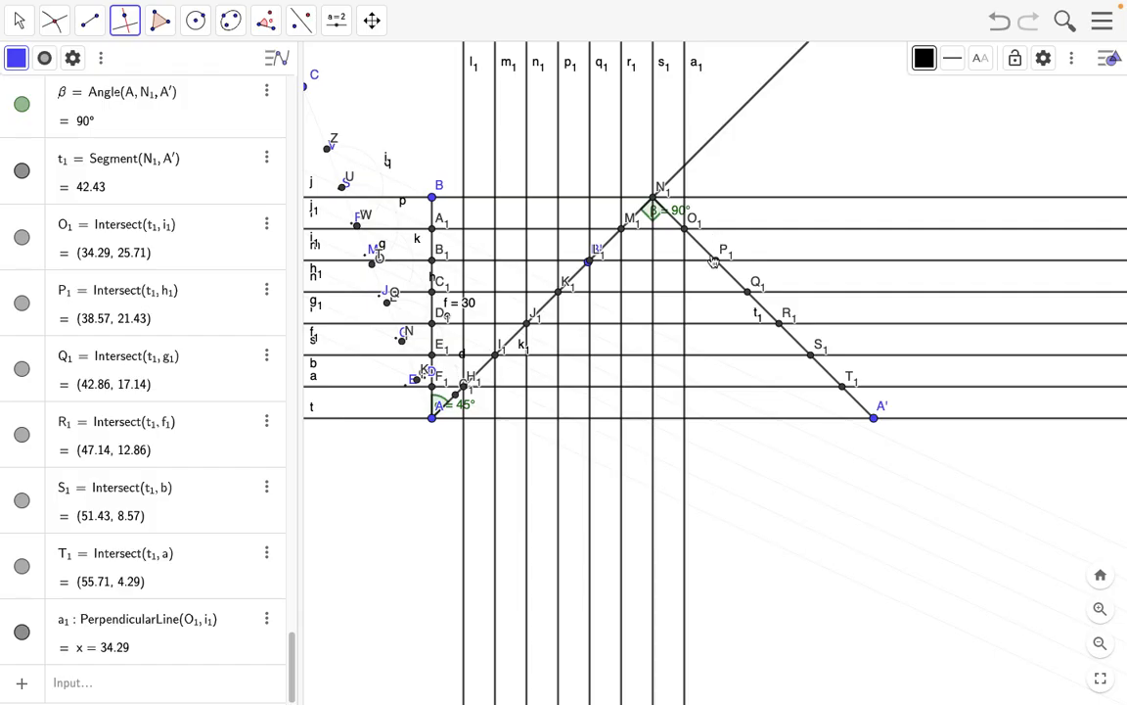
{"action": "left_click", "coordinate": [717, 262]}
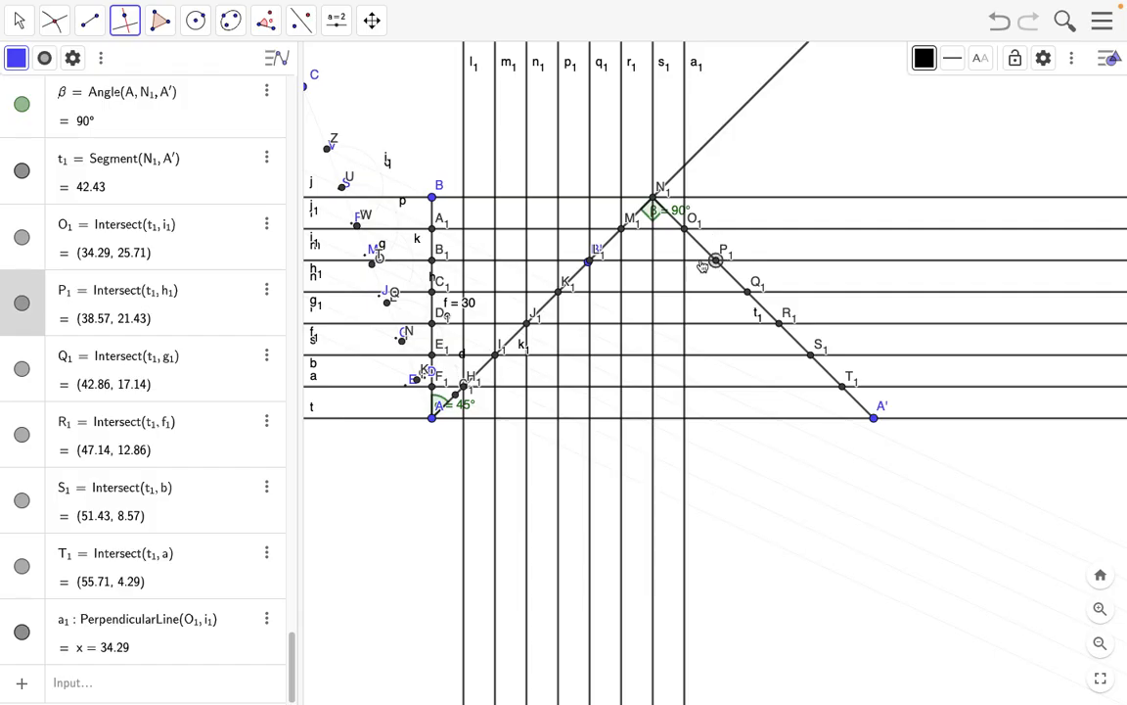
{"action": "left_click", "coordinate": [703, 262]}
{"action": "left_click", "coordinate": [730, 293]}
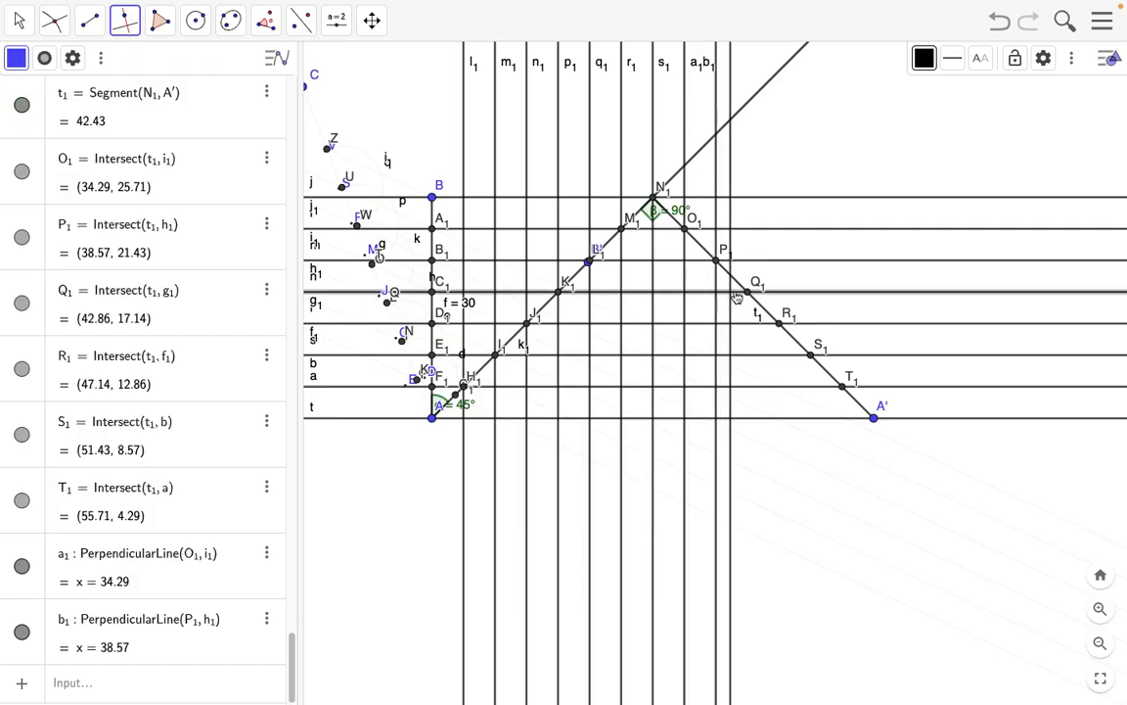
{"action": "left_click", "coordinate": [749, 292]}
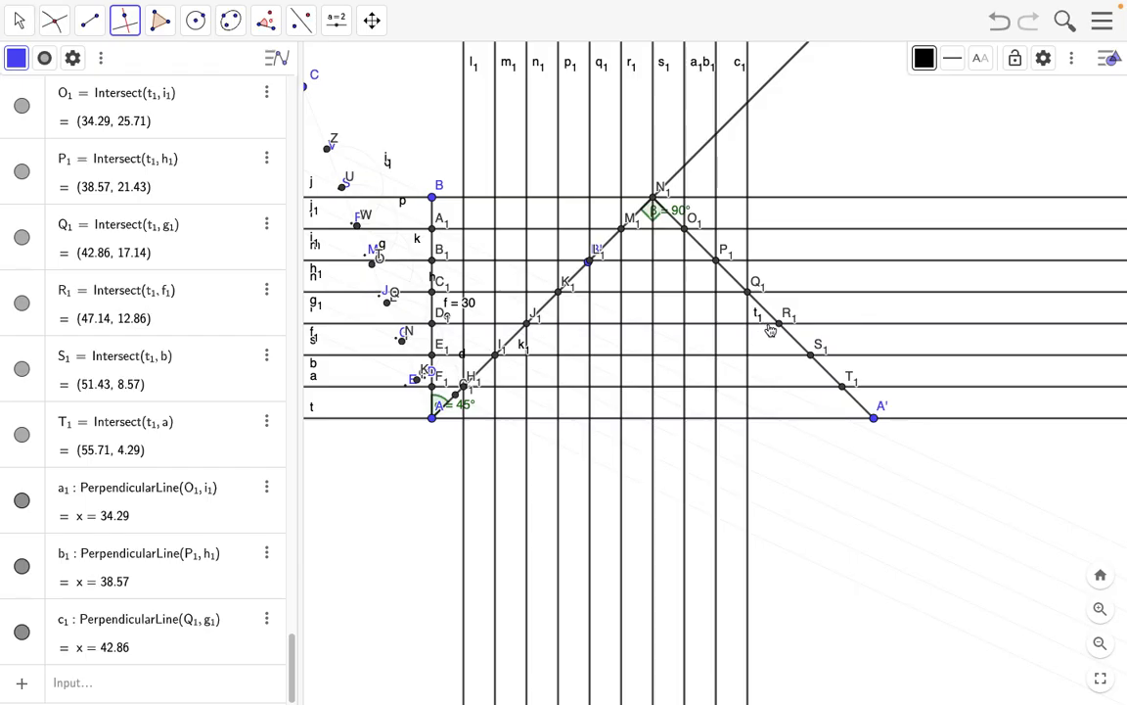
Construct perpendiculars through R₁, S₁, T₁ and A′ to the horizontal lines f₁, b, a and t.
{"action": "left_click", "coordinate": [780, 323]}
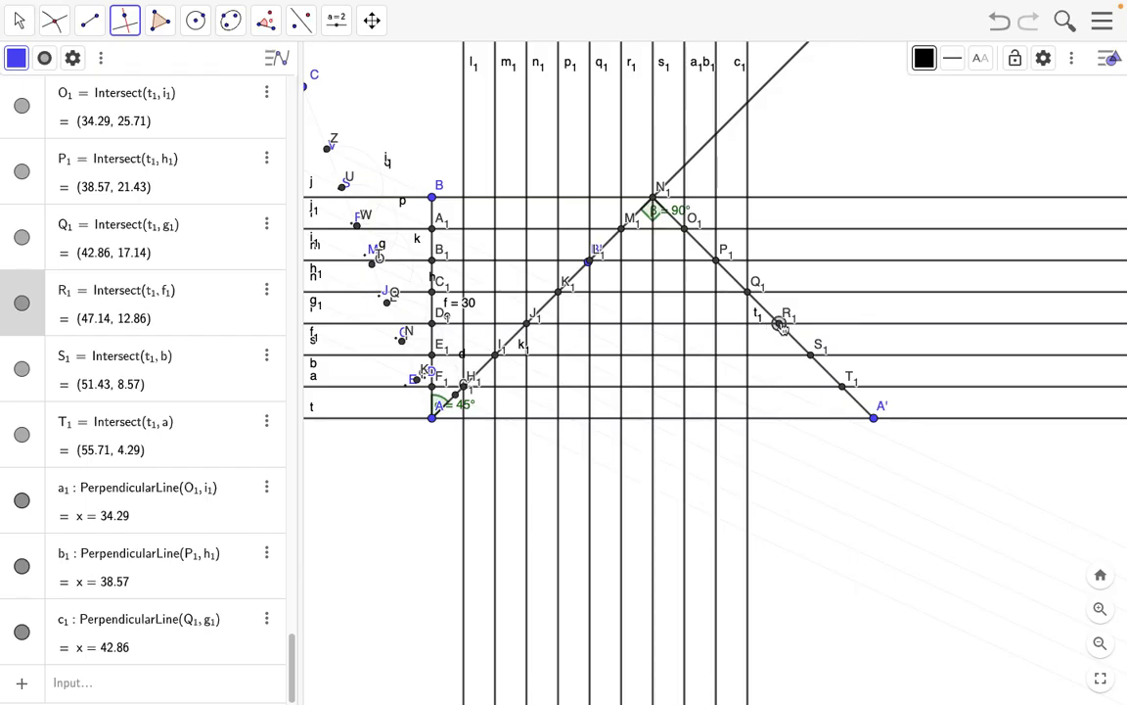
{"action": "left_click", "coordinate": [762, 324]}
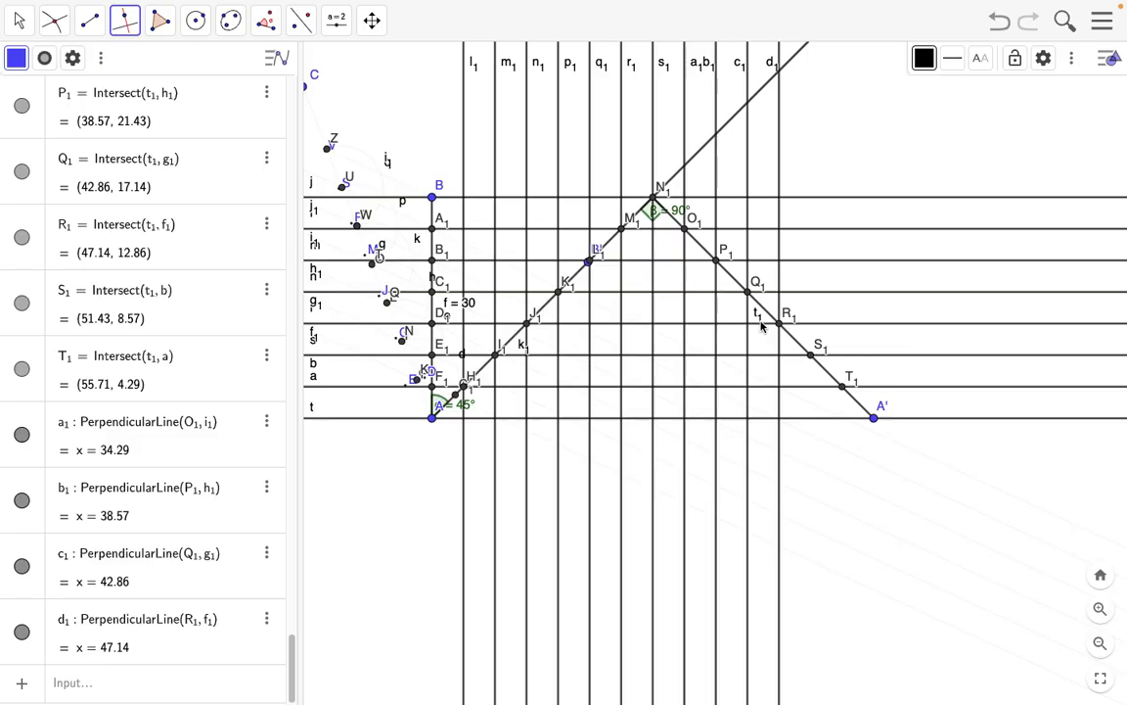
{"action": "left_click", "coordinate": [811, 354]}
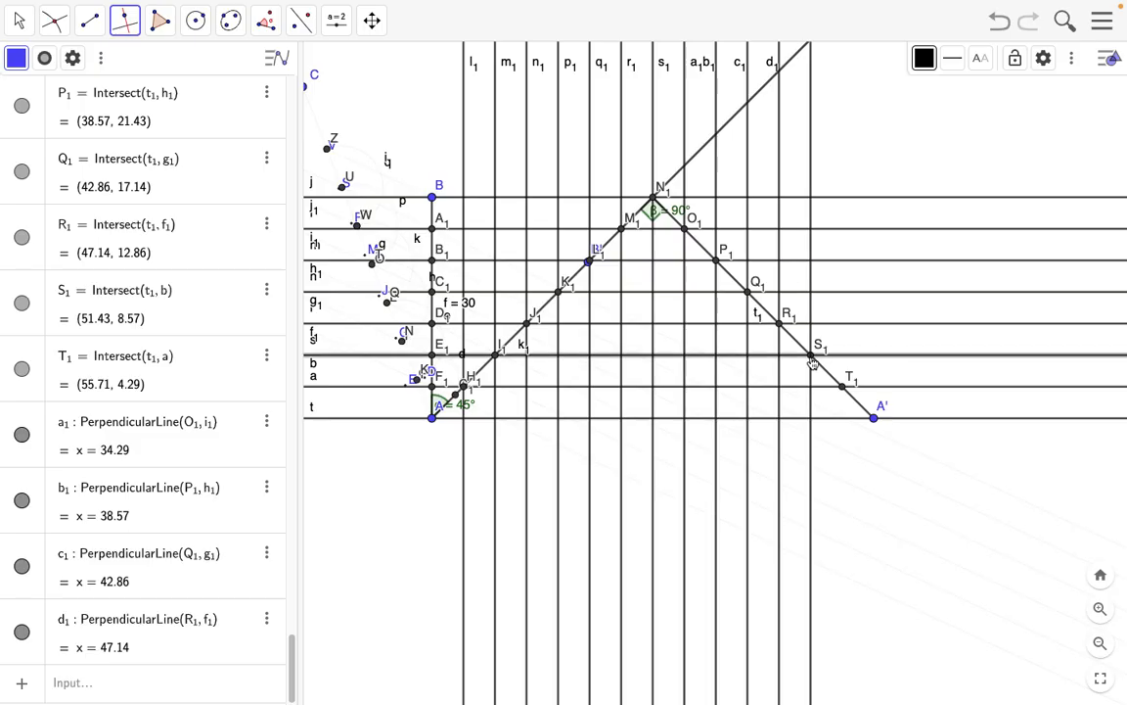
{"action": "left_click", "coordinate": [825, 355]}
{"action": "left_click", "coordinate": [842, 386]}
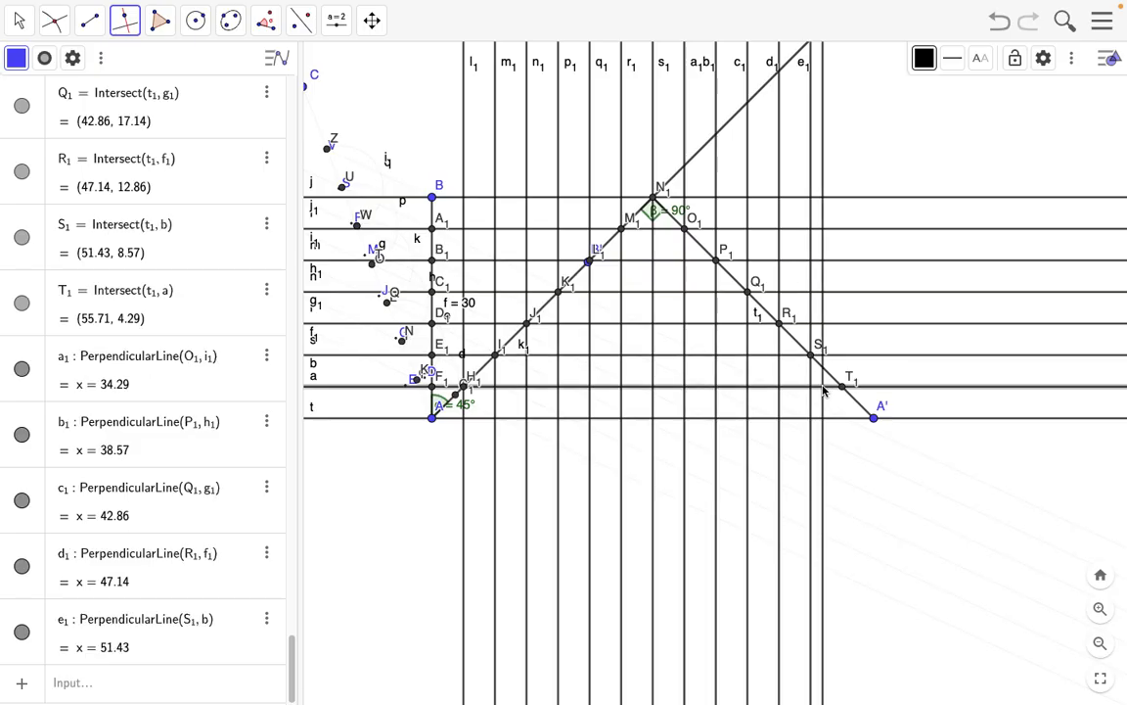
{"action": "left_click", "coordinate": [854, 385]}
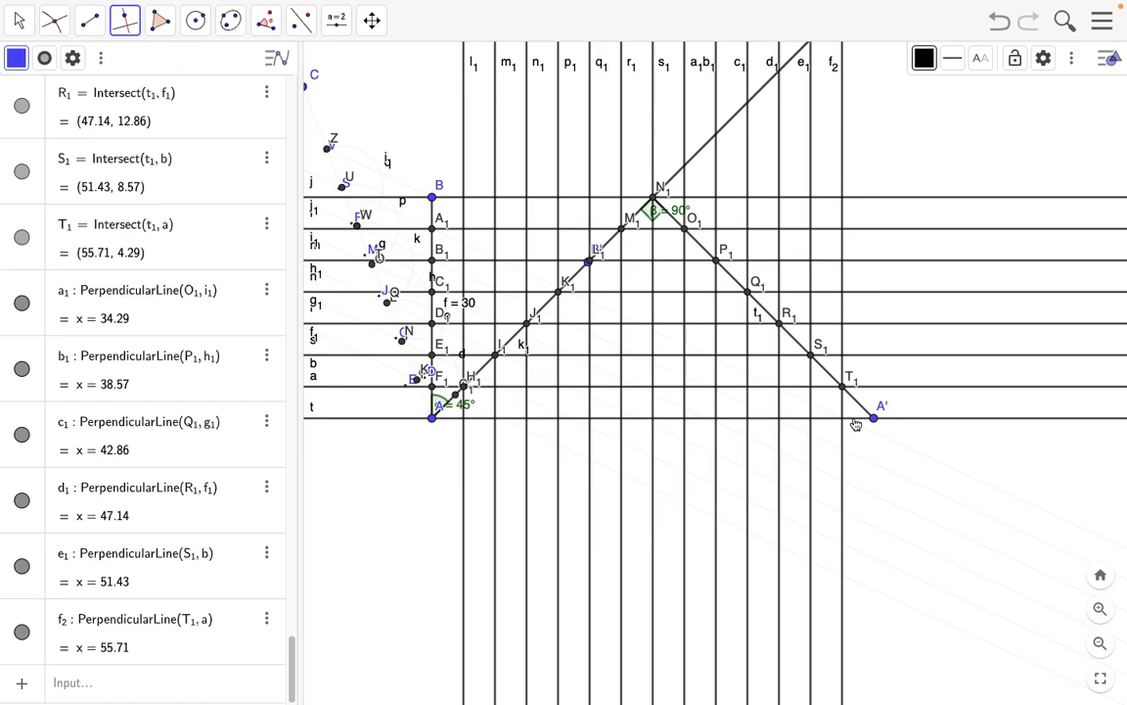
{"action": "left_click", "coordinate": [856, 420]}
{"action": "left_click", "coordinate": [874, 419]}
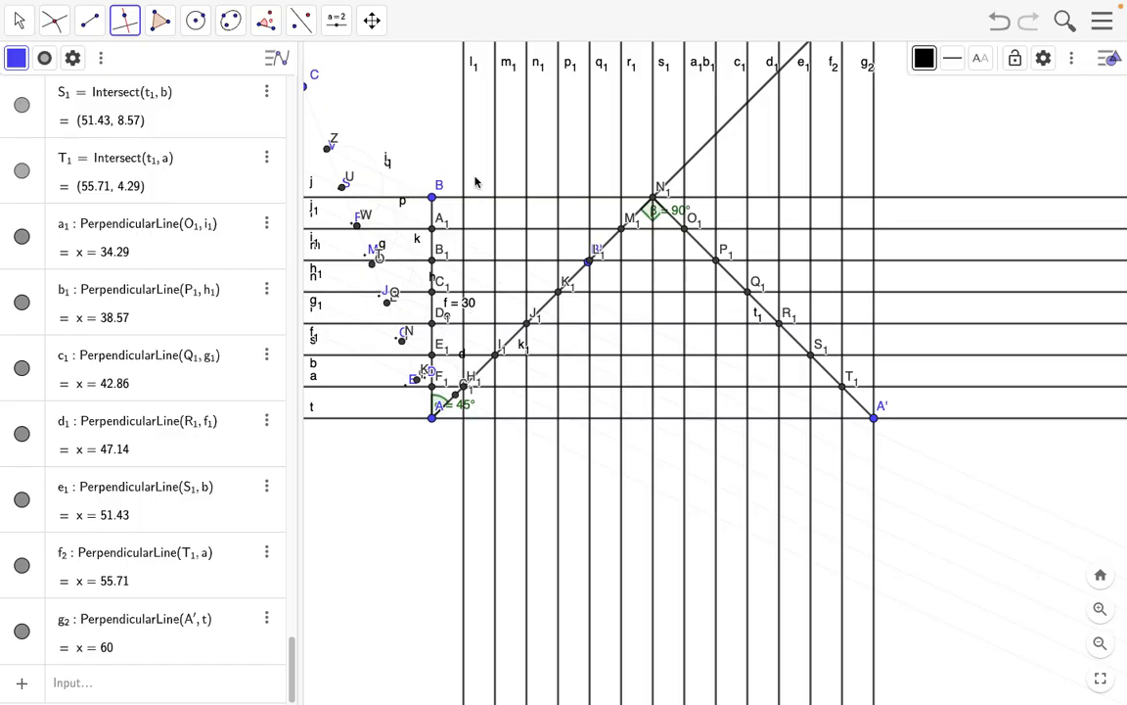
With the Move tool, select the horizontal grid lines together, from the one through B down to t.
{"action": "left_click", "coordinate": [16, 21]}
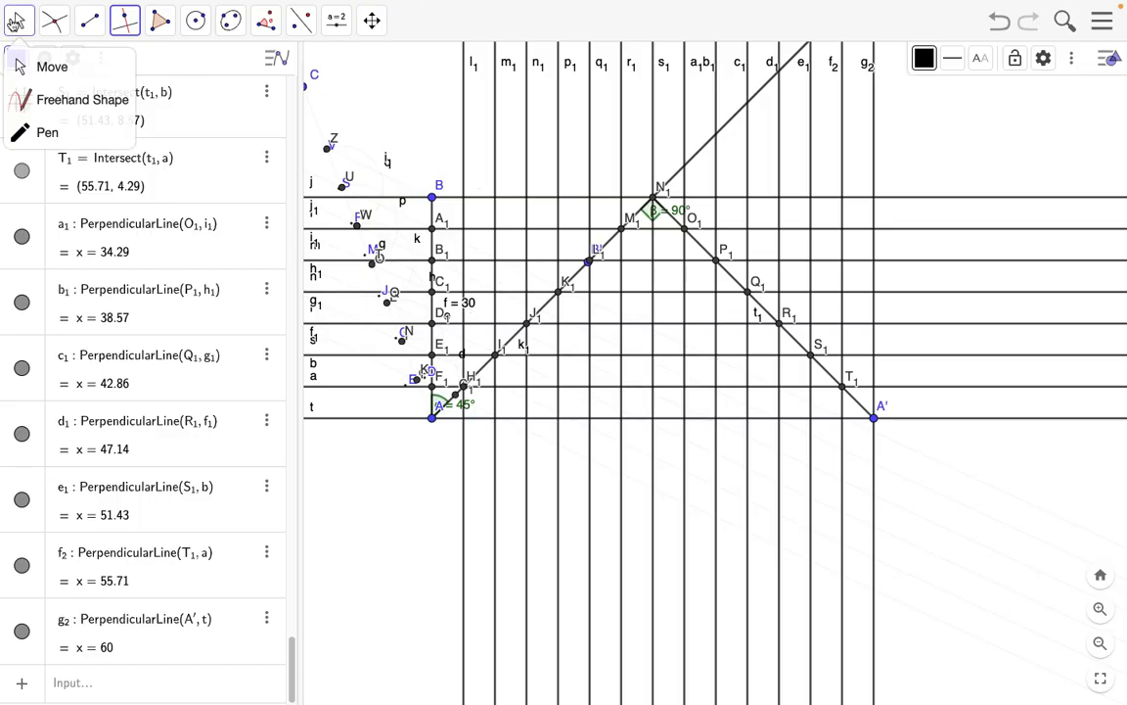
{"action": "left_click", "coordinate": [125, 21]}
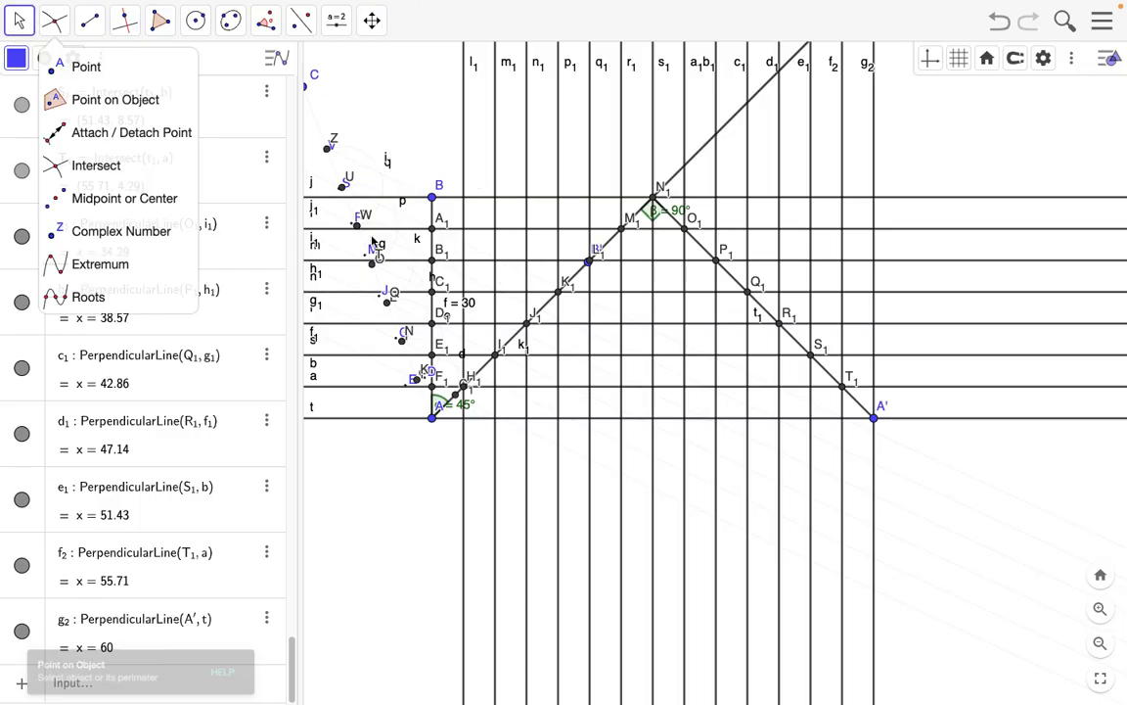
{"action": "left_click", "coordinate": [454, 200]}
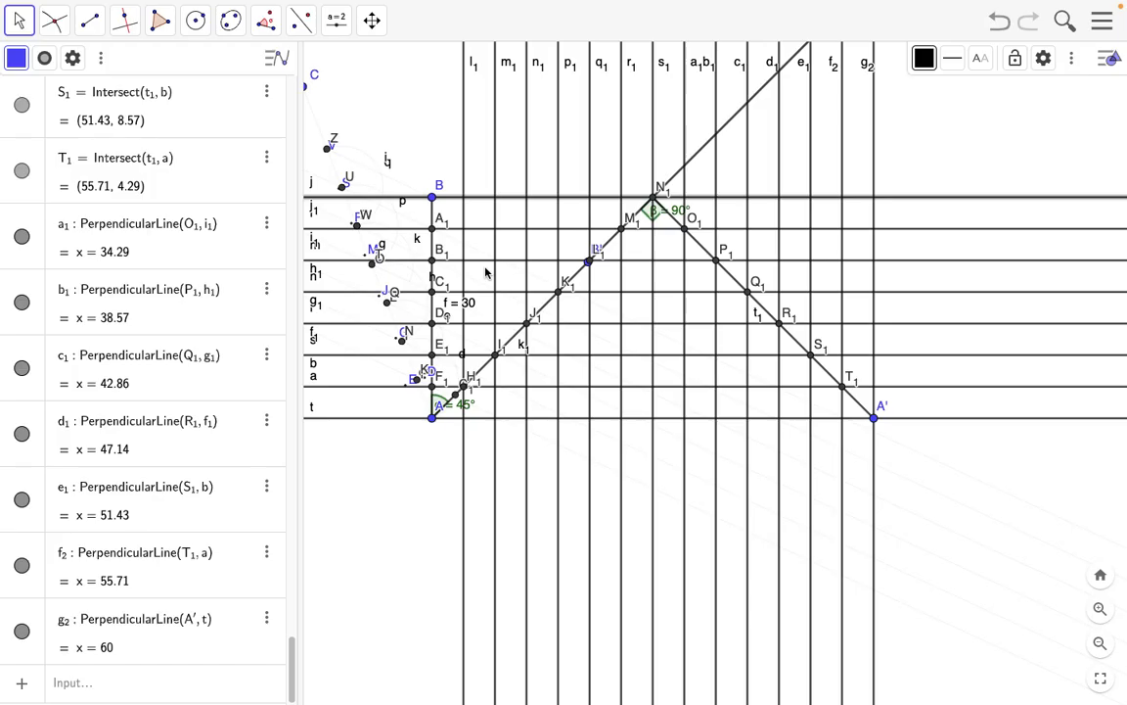
{"action": "left_click", "coordinate": [455, 230], "text": "super"}
{"action": "left_click", "coordinate": [455, 262], "text": "super"}
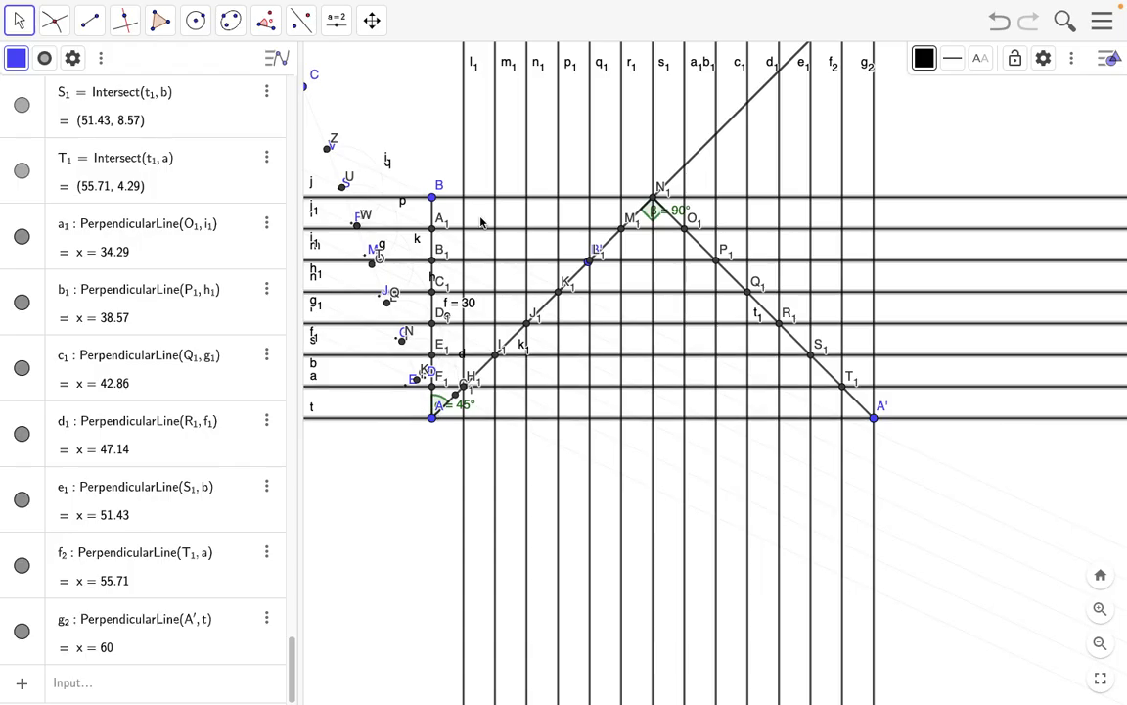
Add the vertical lines l₁ through b₁ and the 45° ray from A to the selected horizontal grid lines.
{"action": "left_click", "coordinate": [466, 171]}
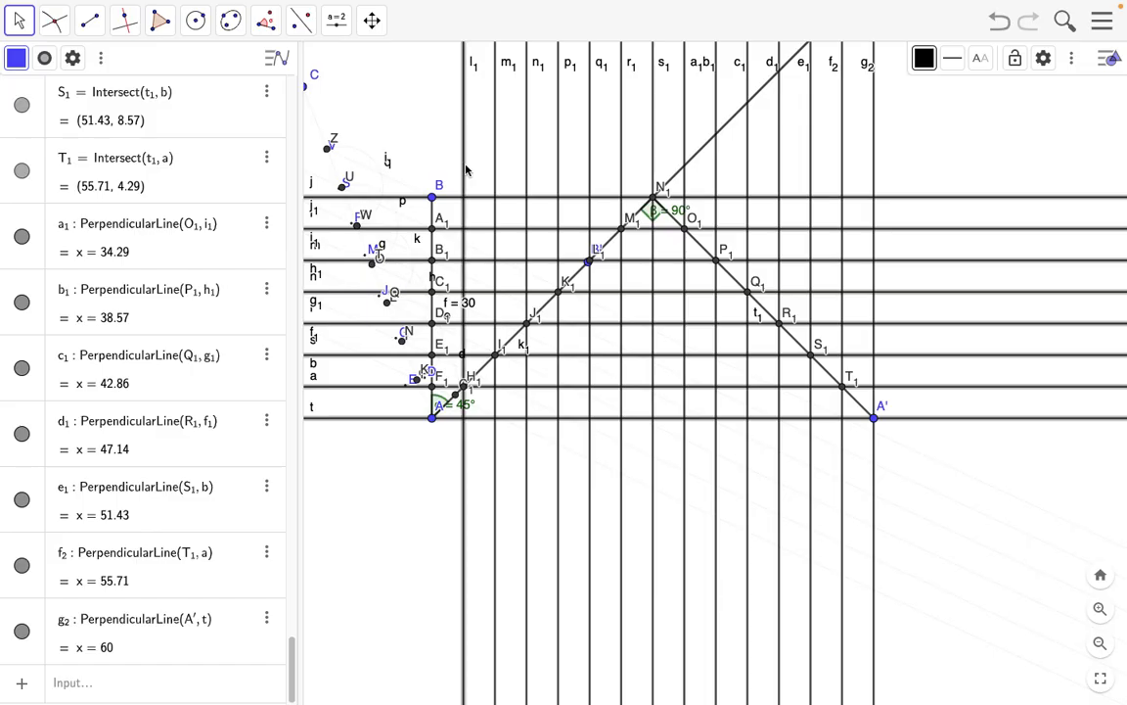
{"action": "left_click", "coordinate": [558, 175], "text": "super"}
{"action": "left_click", "coordinate": [590, 177], "text": "super"}
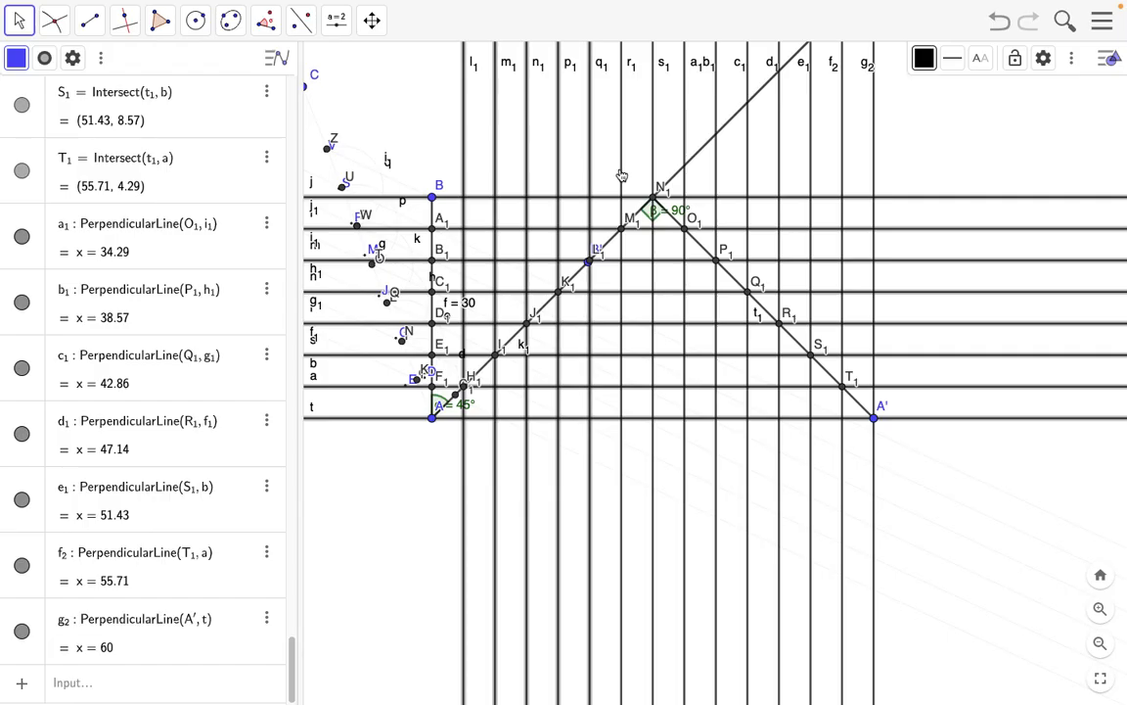
{"action": "left_click", "coordinate": [622, 176], "text": "super"}
{"action": "left_click", "coordinate": [655, 171], "text": "super"}
{"action": "left_click", "coordinate": [686, 158], "text": "super"}
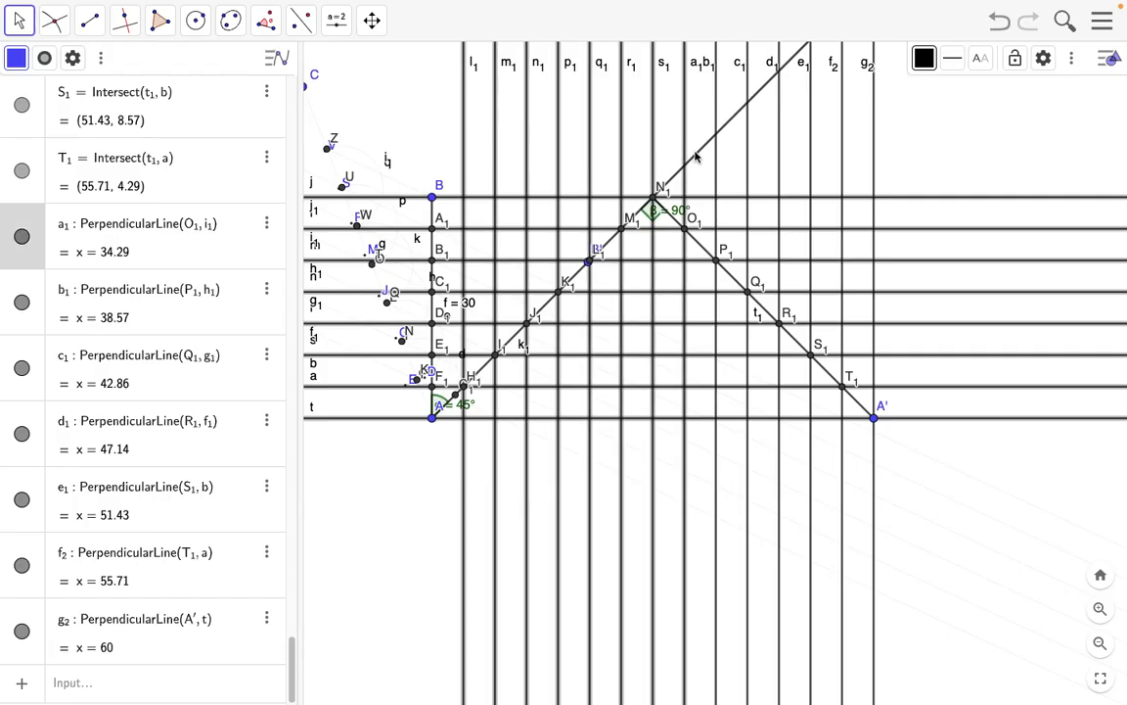
{"action": "left_click", "coordinate": [693, 151], "text": "super"}
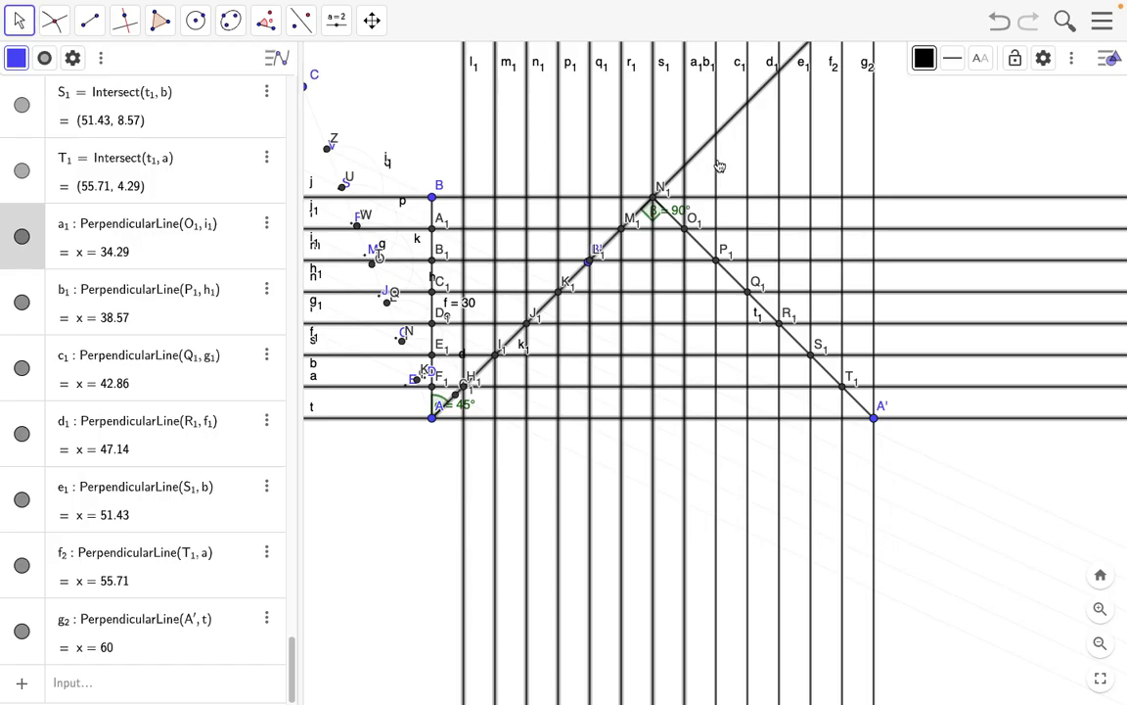
{"action": "left_click", "coordinate": [718, 167], "text": "super"}
{"action": "left_click", "coordinate": [752, 163]}
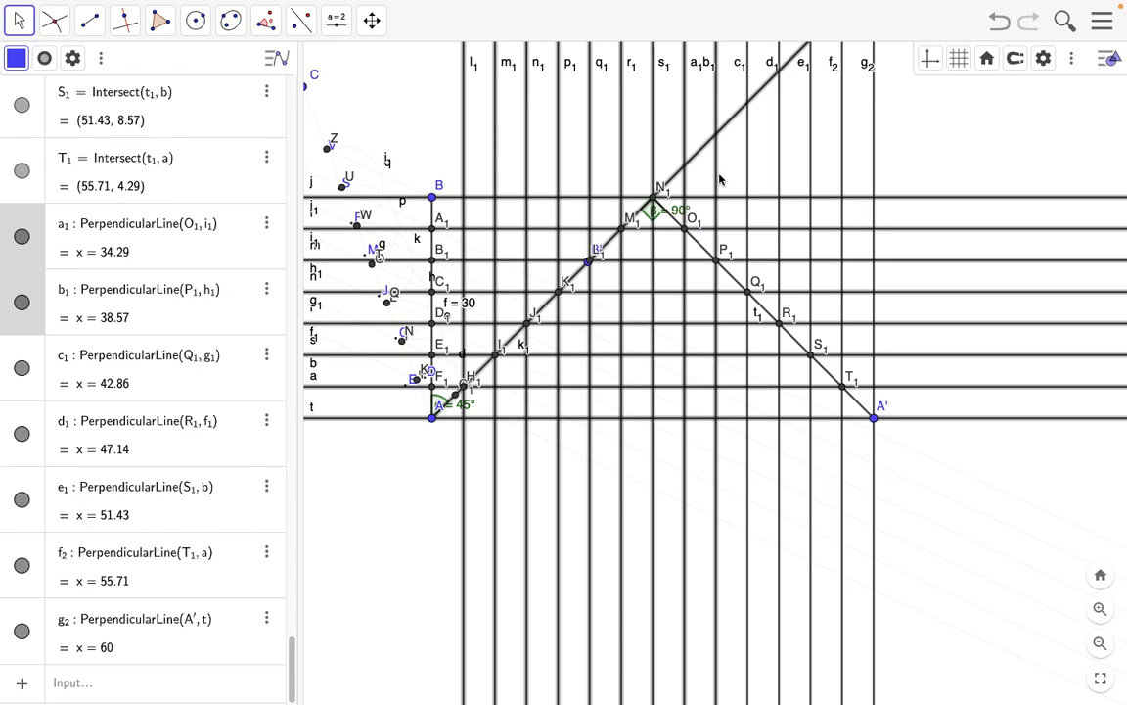
Set the selected grid lines and ray to line thickness 2 and line opacity 10, then close their properties.
{"action": "left_click", "coordinate": [1044, 60]}
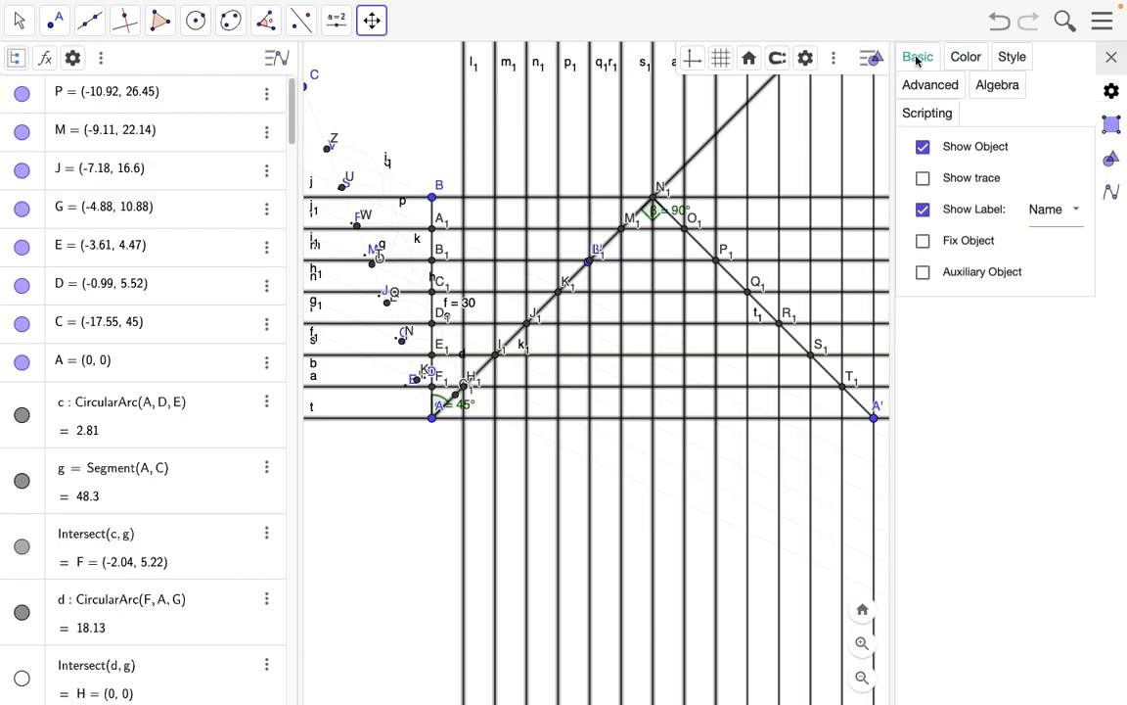
{"action": "left_click", "coordinate": [1011, 57]}
{"action": "left_click_drag", "start_coordinate": [954, 183], "coordinate": [931, 184]}
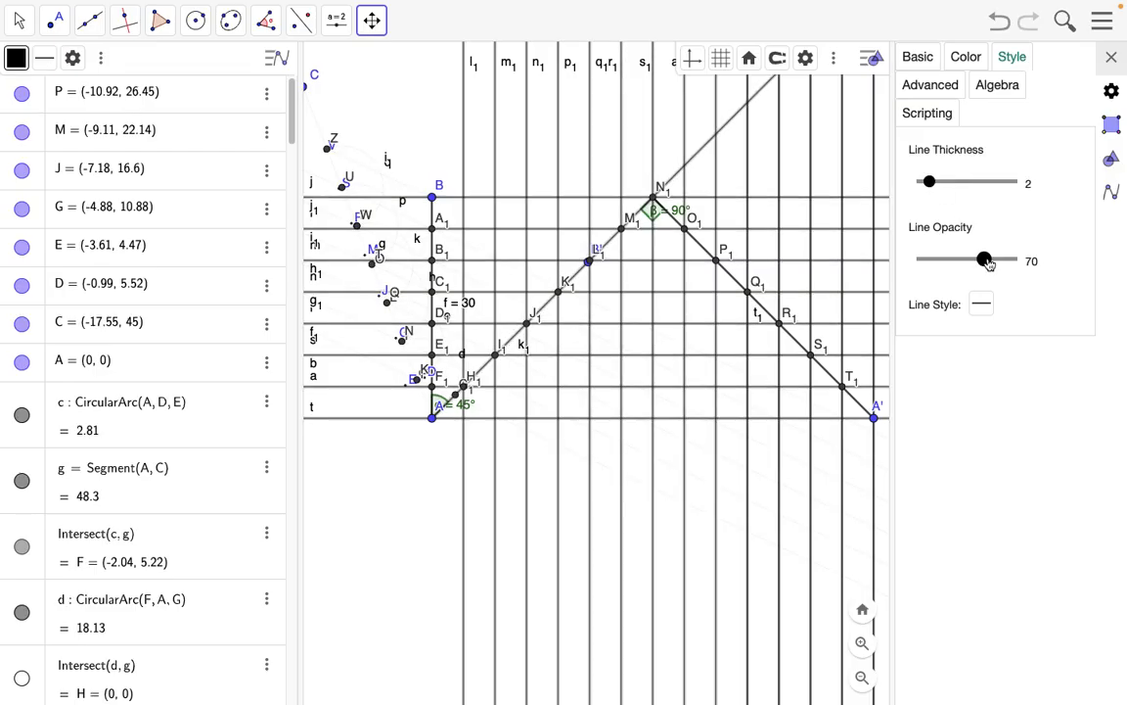
{"action": "left_click_drag", "start_coordinate": [985, 260], "coordinate": [934, 262]}
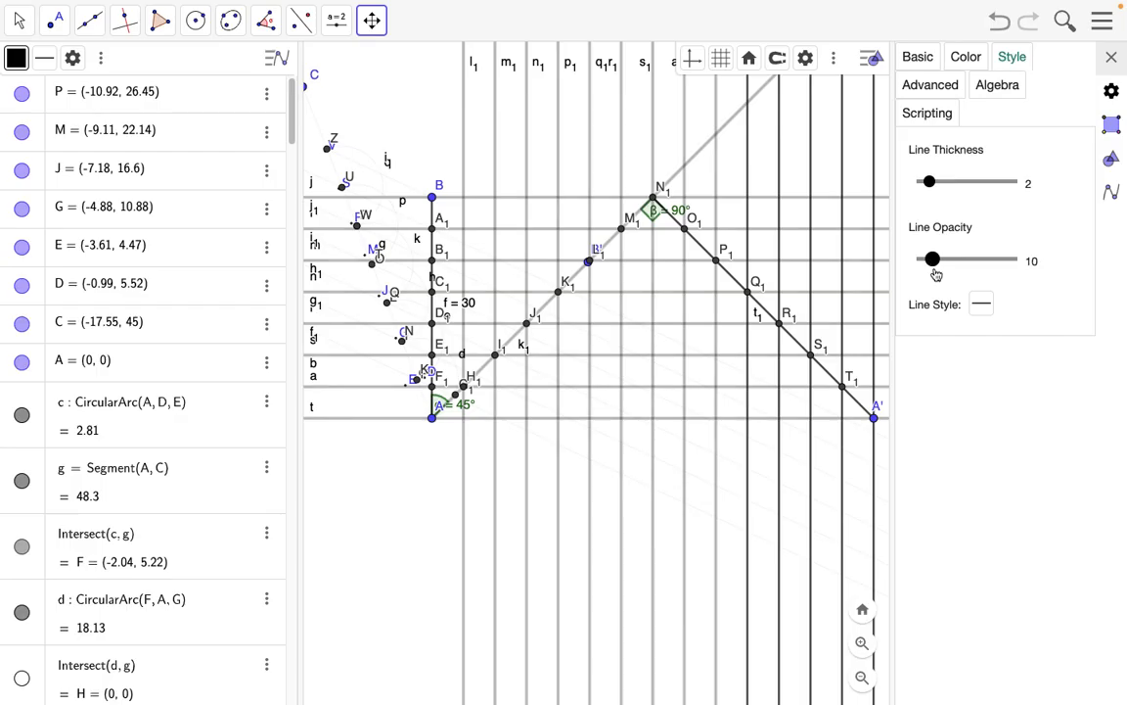
{"action": "left_click", "coordinate": [791, 156]}
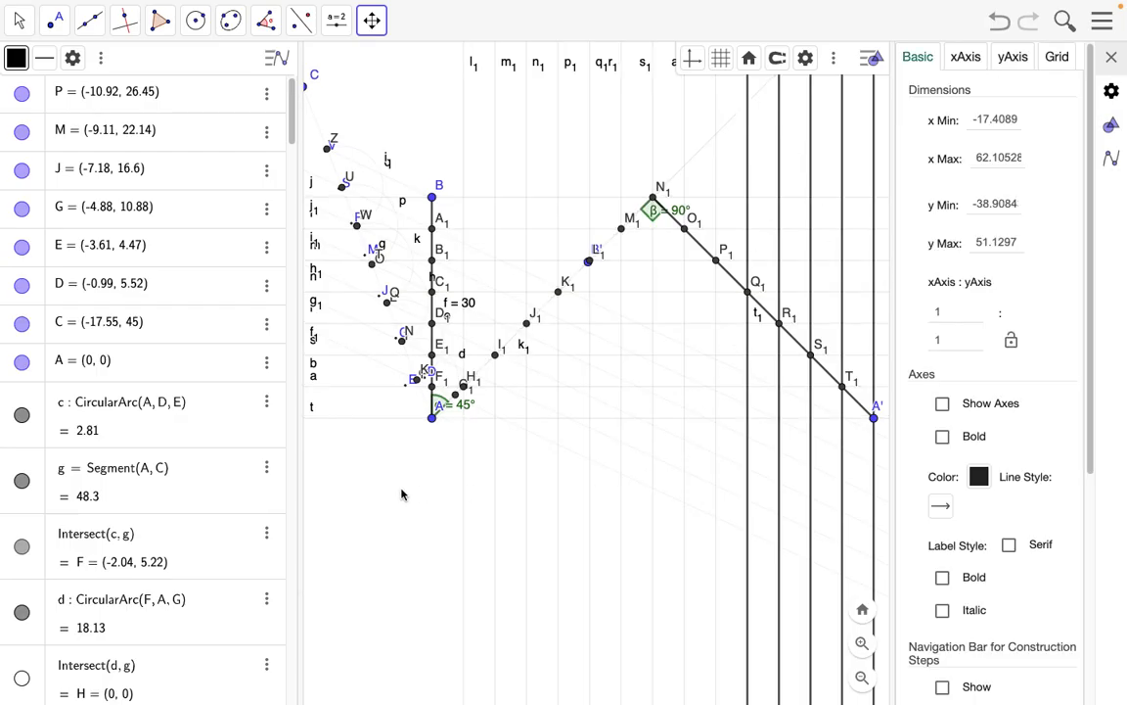
{"action": "left_click", "coordinate": [1113, 59]}
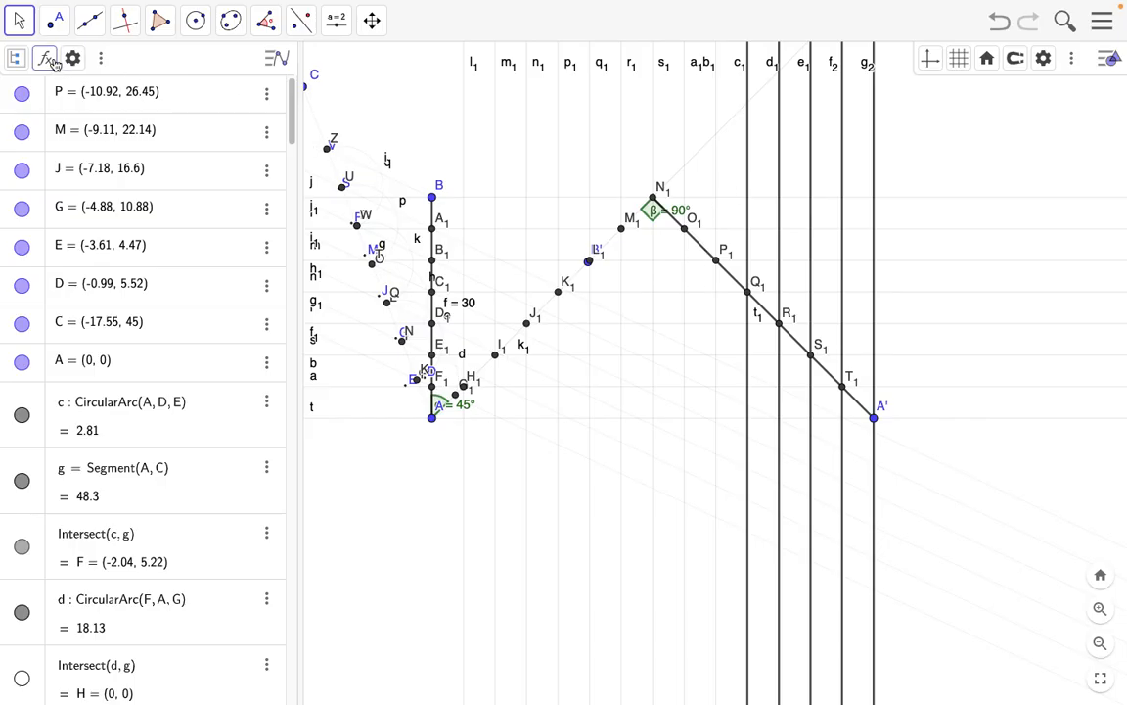
Select segment t₁ together with the remaining dark vertical lines c₁, d₁, e₁, f₂ and g₂.
{"action": "left_click", "coordinate": [709, 257]}
{"action": "left_click", "coordinate": [749, 225]}
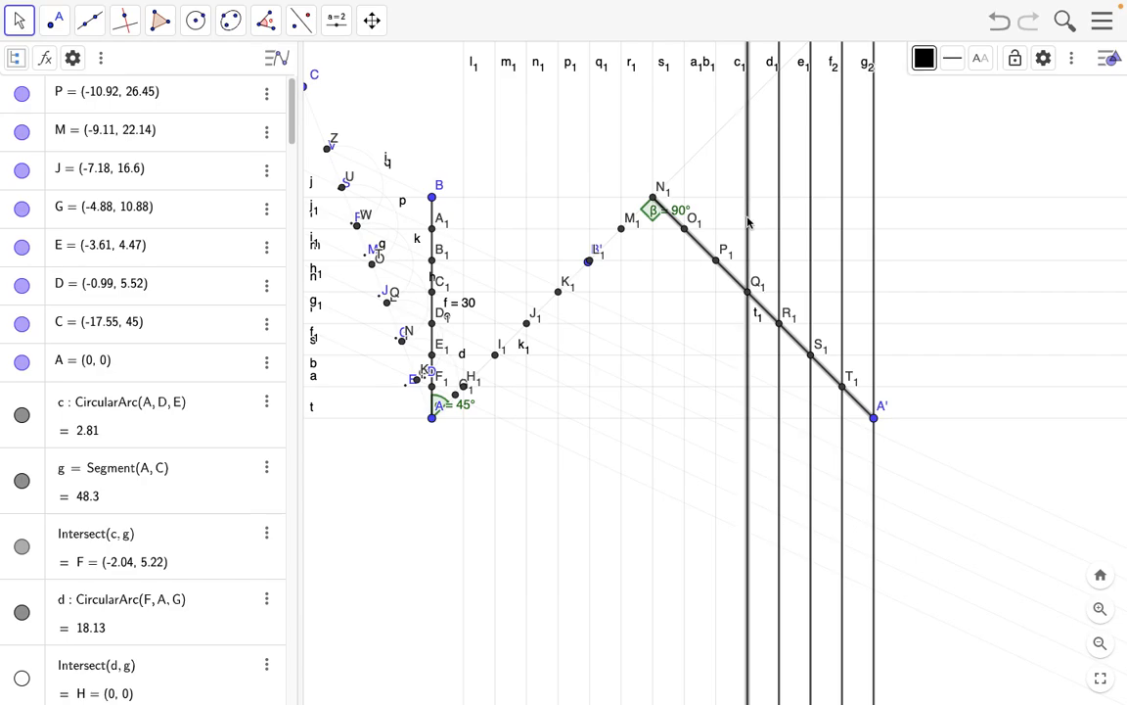
{"action": "left_click", "coordinate": [810, 226]}
{"action": "left_click", "coordinate": [844, 228]}
{"action": "left_click", "coordinate": [875, 226]}
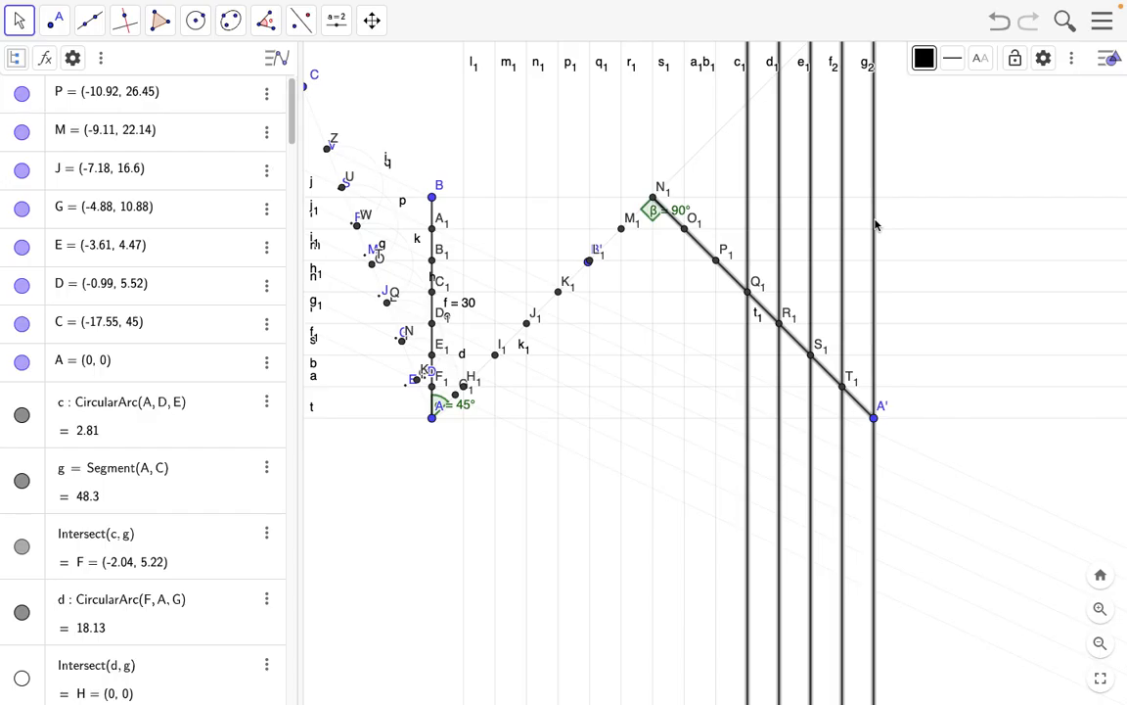
Set segment t₁ and the selected vertical lines to line thickness 2 and opacity 10, then close their properties.
{"action": "left_click", "coordinate": [1045, 59]}
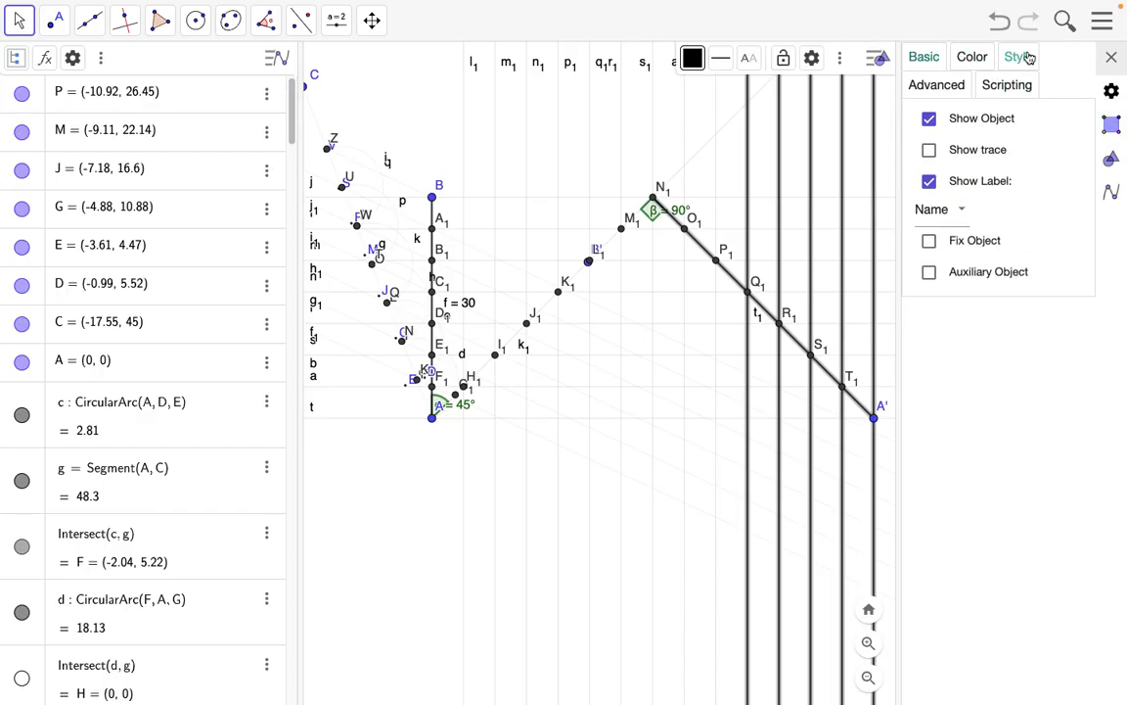
{"action": "left_click", "coordinate": [1018, 57]}
{"action": "left_click_drag", "start_coordinate": [953, 162], "coordinate": [937, 157]}
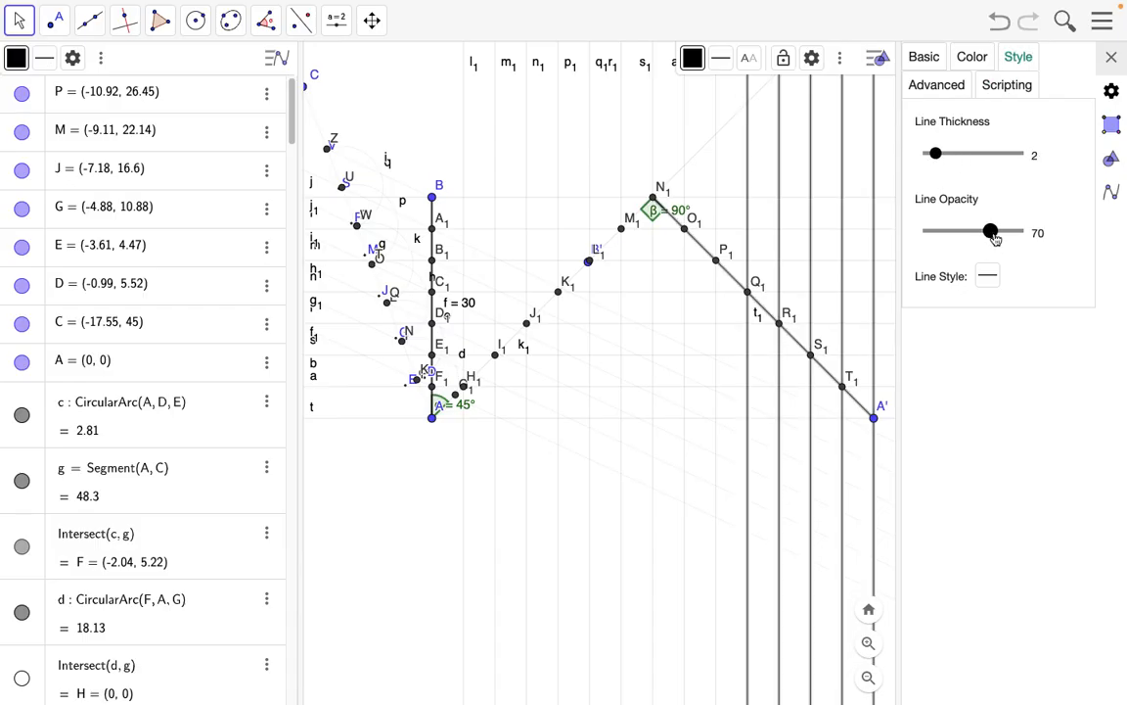
{"action": "left_click_drag", "start_coordinate": [990, 230], "coordinate": [940, 232]}
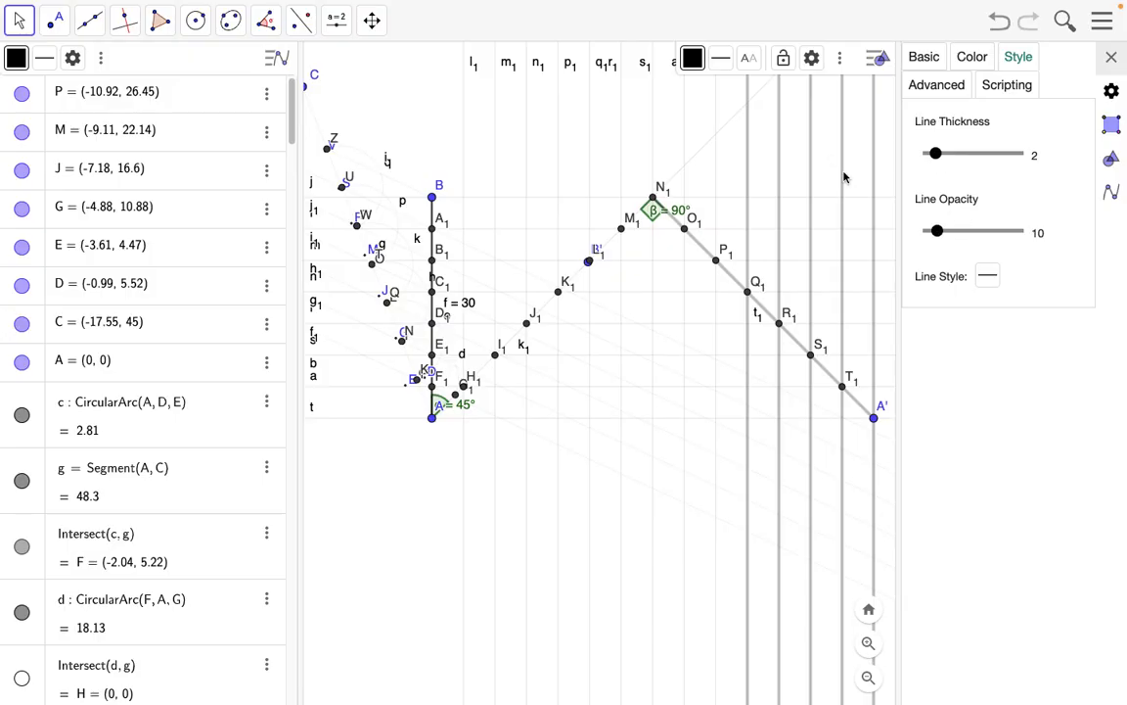
{"action": "left_click", "coordinate": [691, 282]}
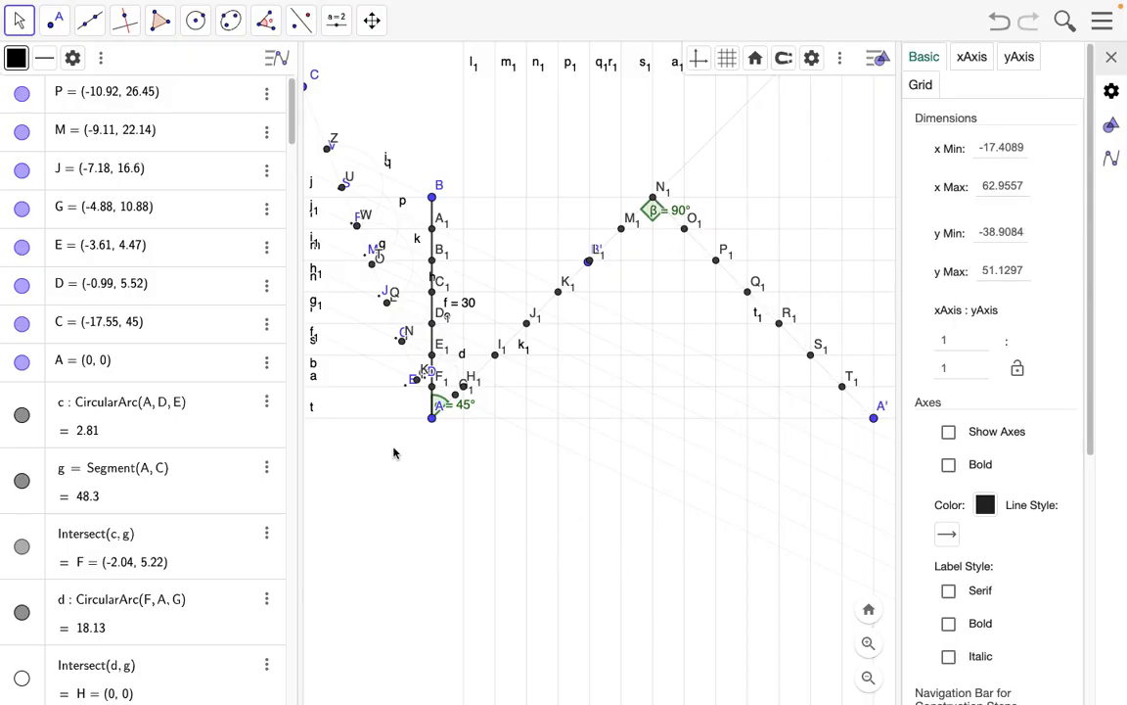
{"action": "left_click", "coordinate": [1112, 59]}
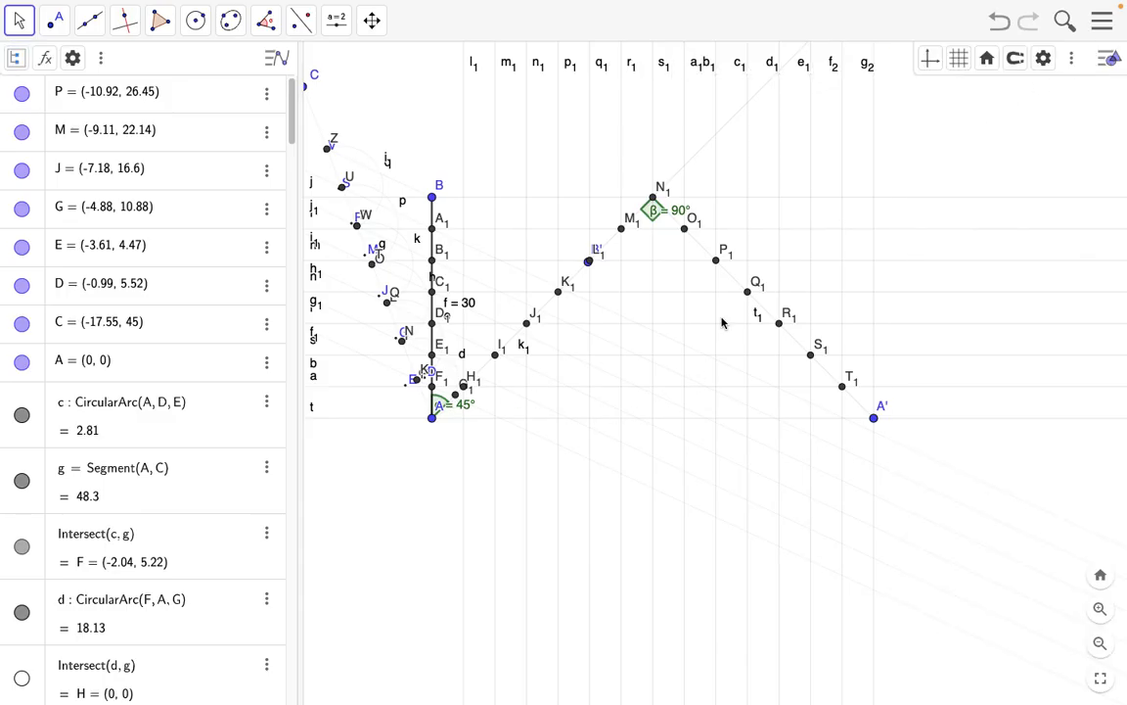